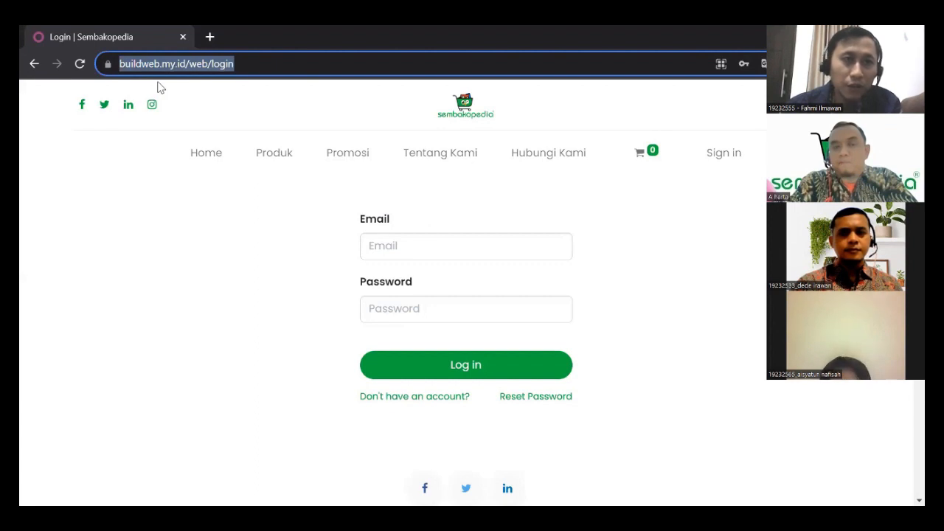
# Log in to Odoo using the saved browser credential for the login email.
pyautogui.click(407, 249)
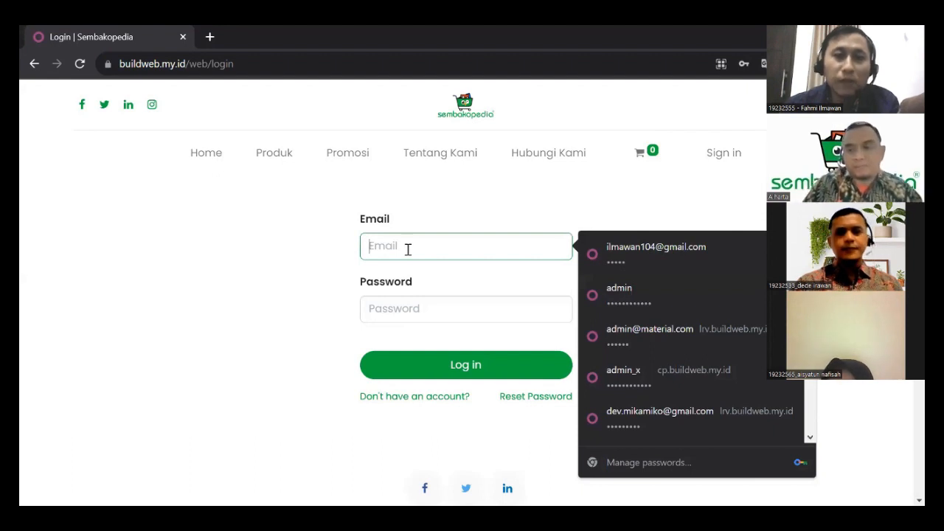
pyautogui.click(609, 254)
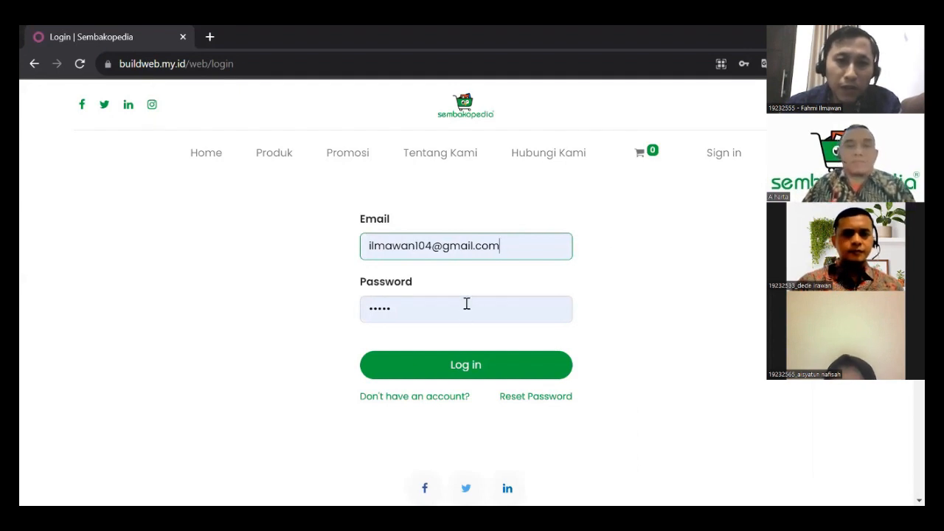
pyautogui.click(471, 366)
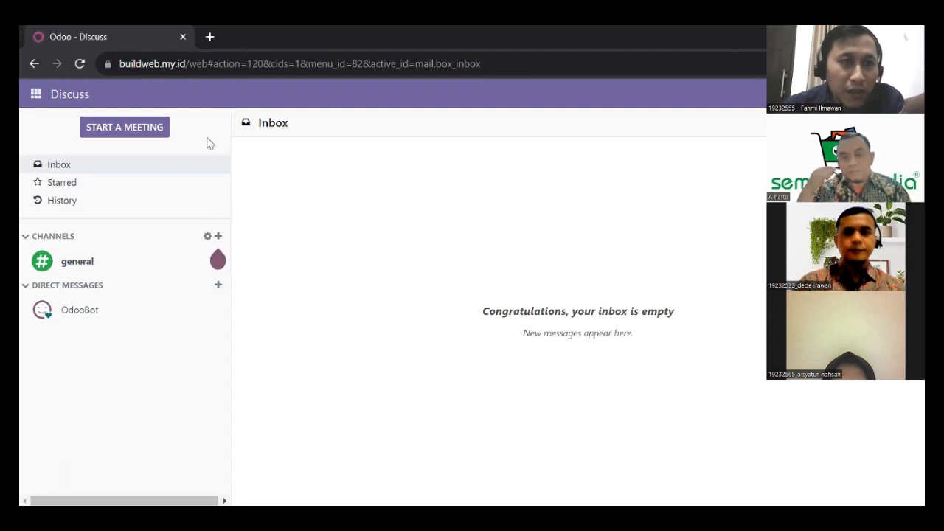
# Switch to the Purchase app and create a new blank Request for Quotation.
pyautogui.click(41, 101)
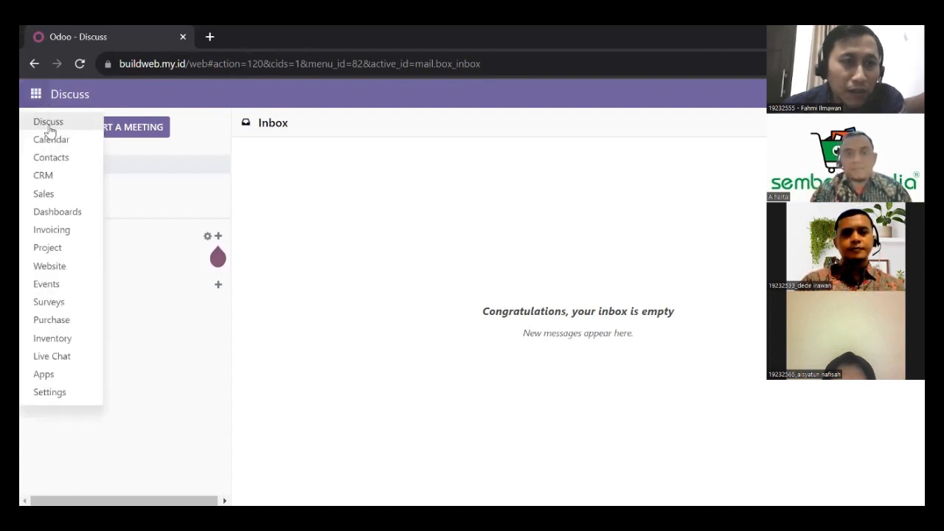
pyautogui.click(51, 320)
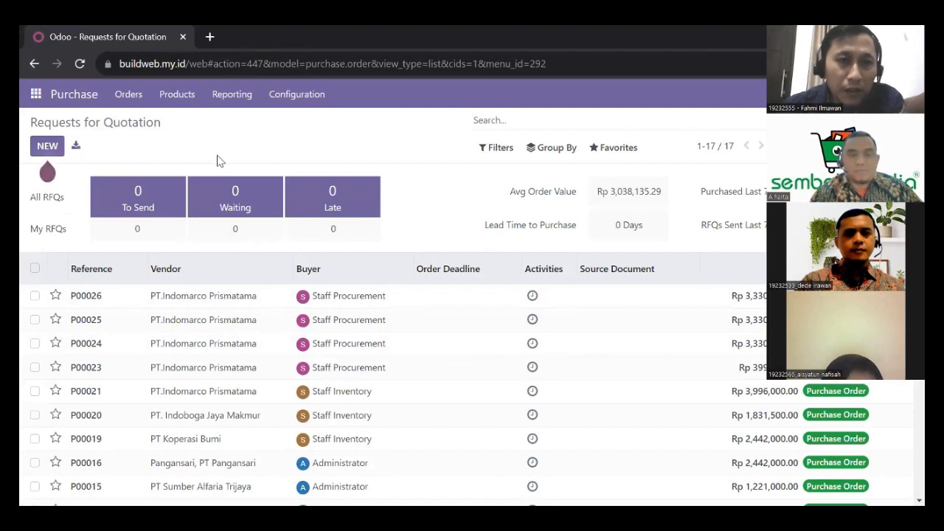
pyautogui.click(47, 147)
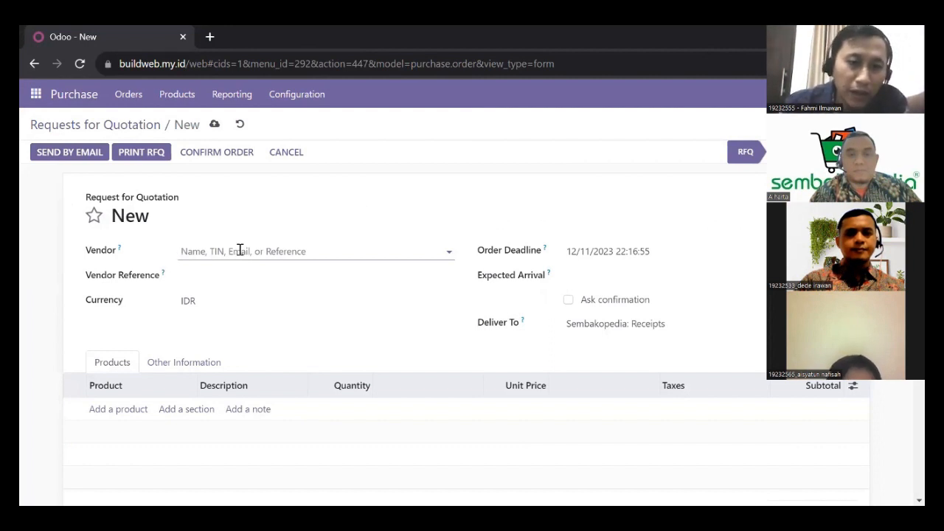
# Set the vendor to PT.Indomarco Prismatama and the expected arrival to 12/22/2023.
pyautogui.write('indom')
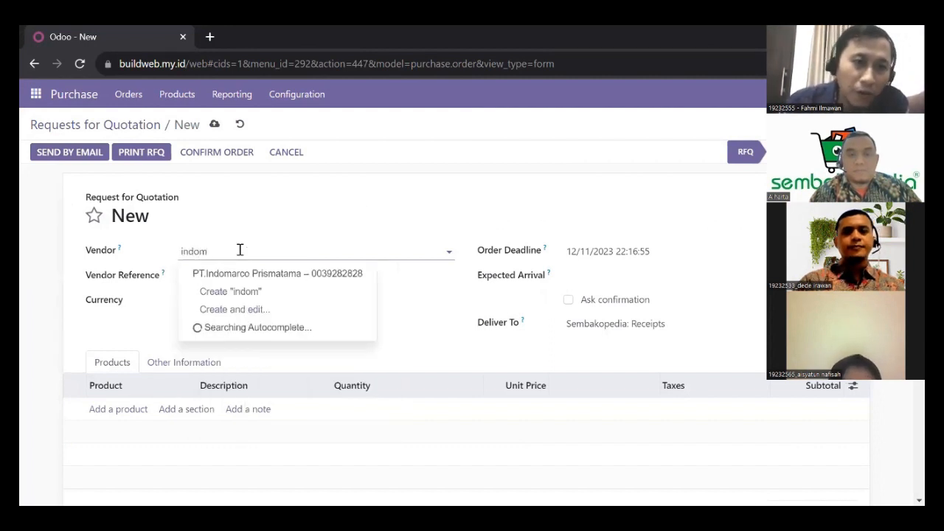
pyautogui.click(243, 273)
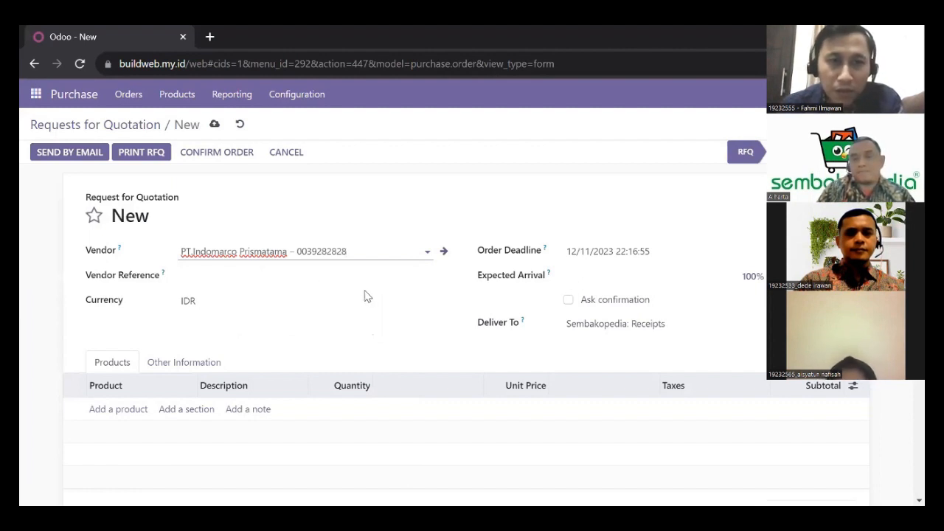
pyautogui.click(592, 285)
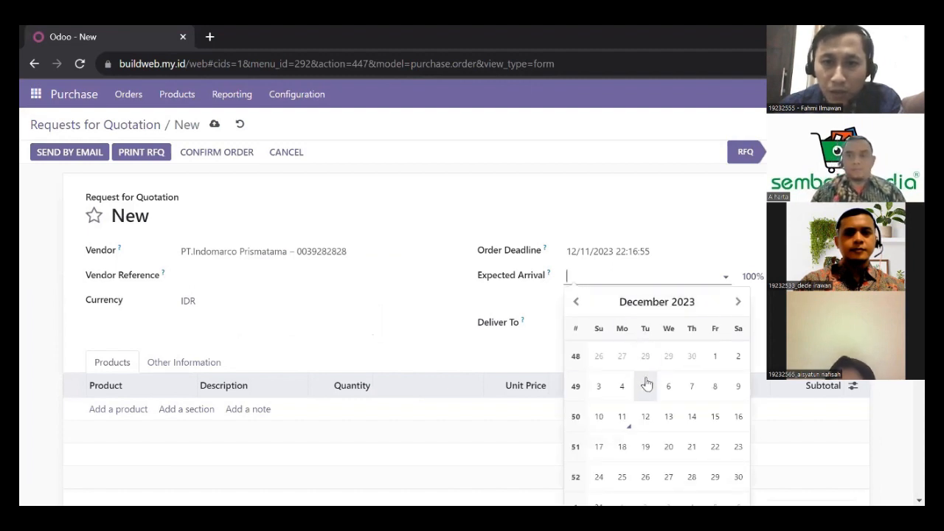
pyautogui.click(712, 447)
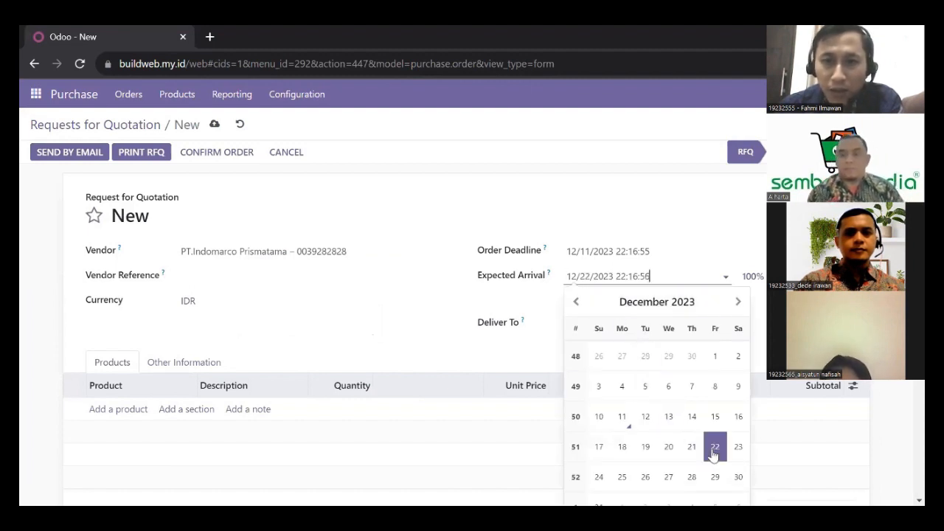
pyautogui.click(426, 329)
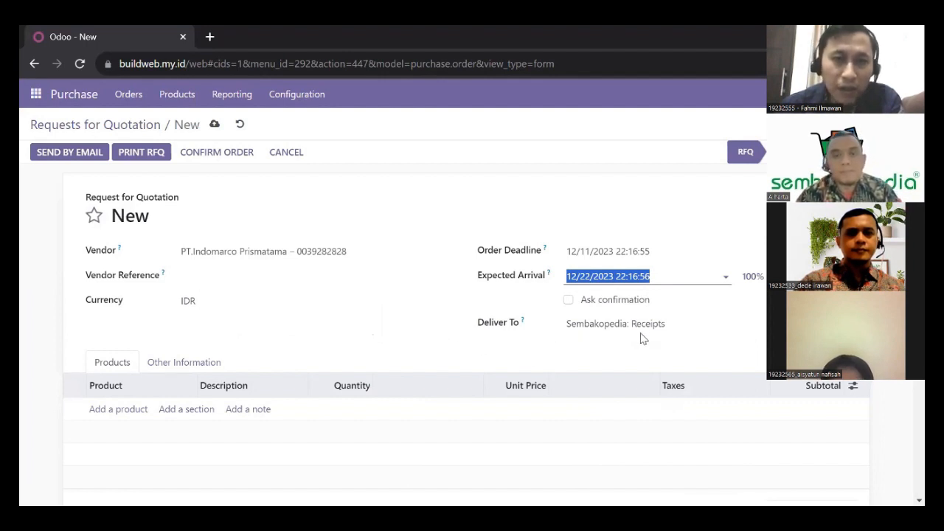
# Add [SANCO-01] Minyak Goreng Sunco 2 Liter, quantity 100 at 30,000, subtotal Rp 3,000,000.
pyautogui.click(121, 410)
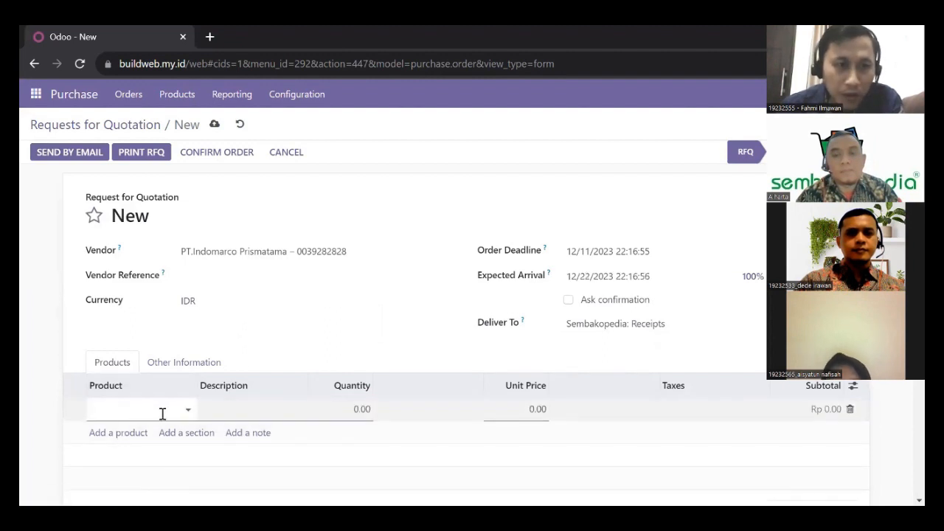
pyautogui.click(188, 410)
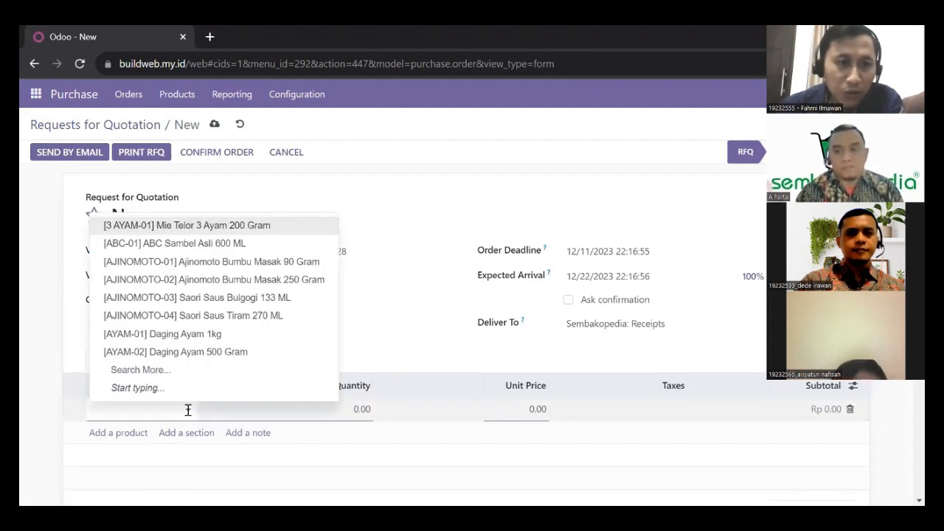
pyautogui.write('minyak')
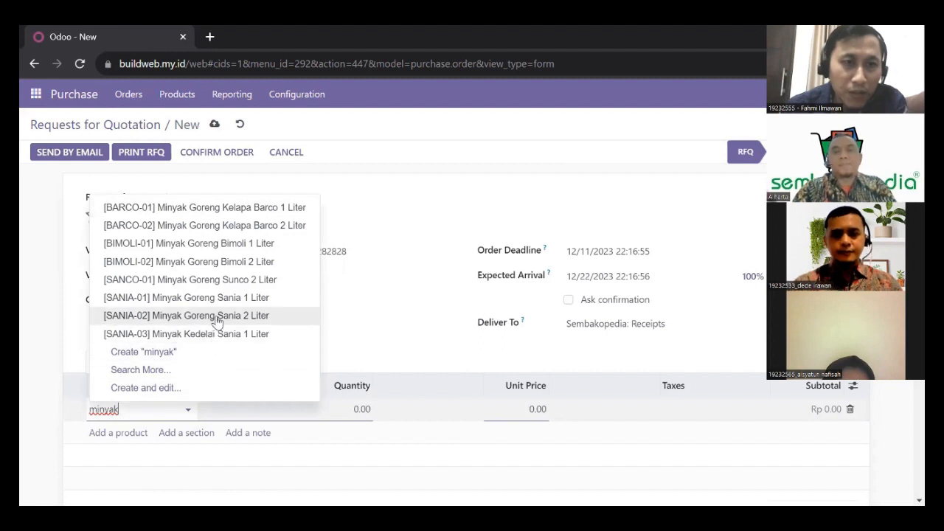
pyautogui.click(227, 285)
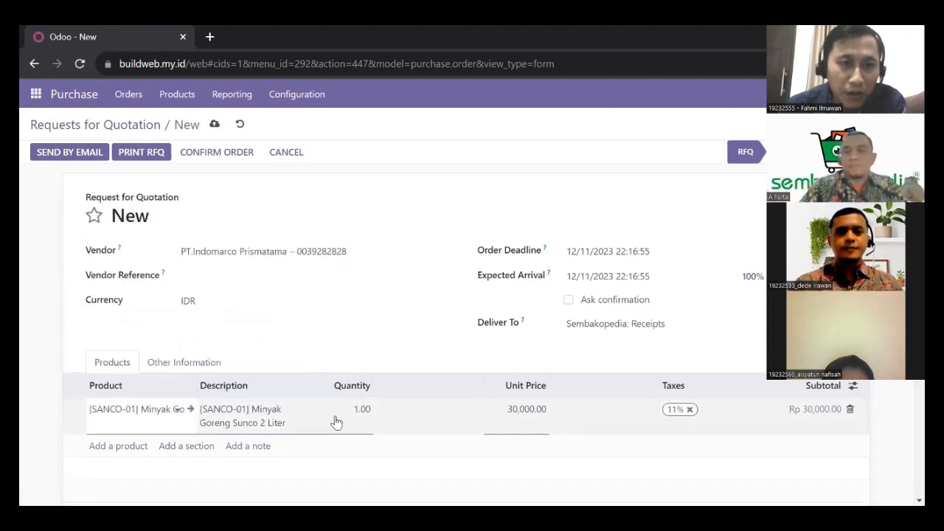
pyautogui.click(335, 419)
pyautogui.write('10')
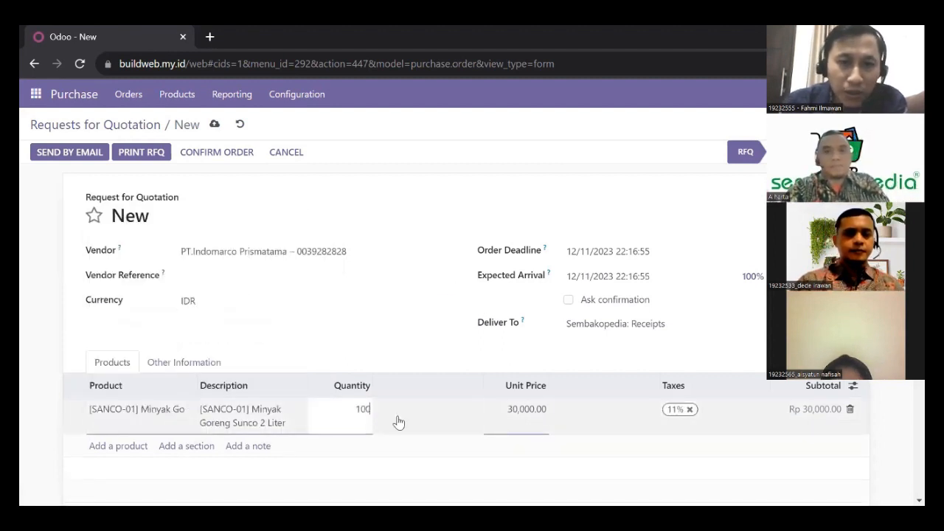
pyautogui.write('0')
pyautogui.press('Tab')
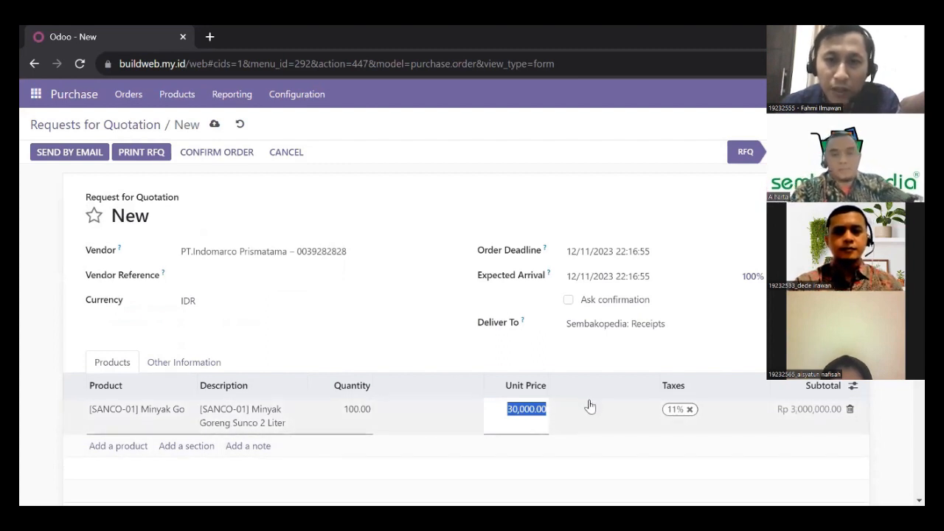
pyautogui.scroll(-3, 677, 306)
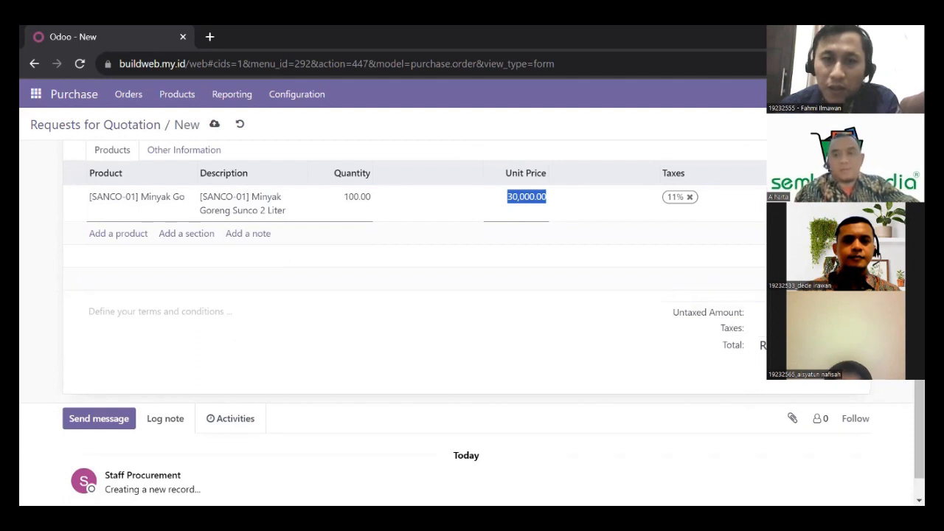
pyautogui.scroll(3, 522, 335)
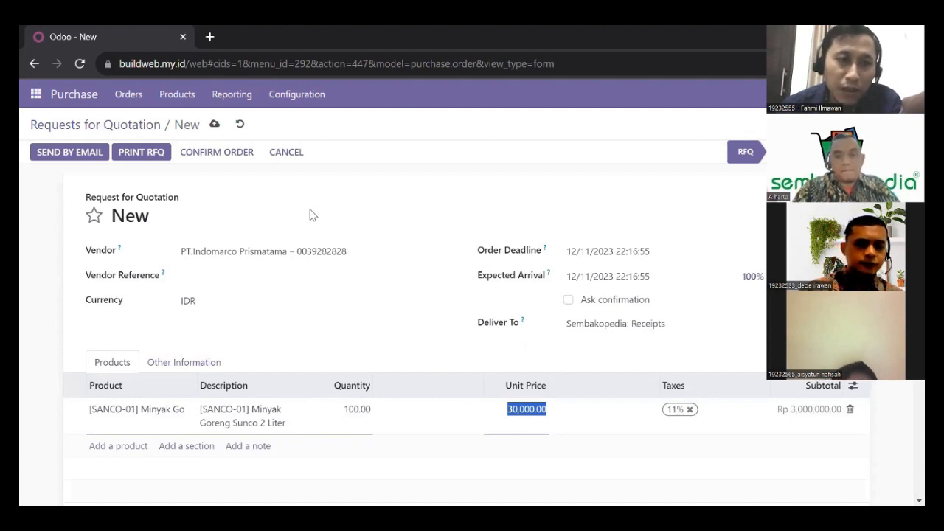
# Email RFQ P00029 to PT.Indomarco Prismatama with RFQ_P00029.pdf attached.
pyautogui.click(66, 153)
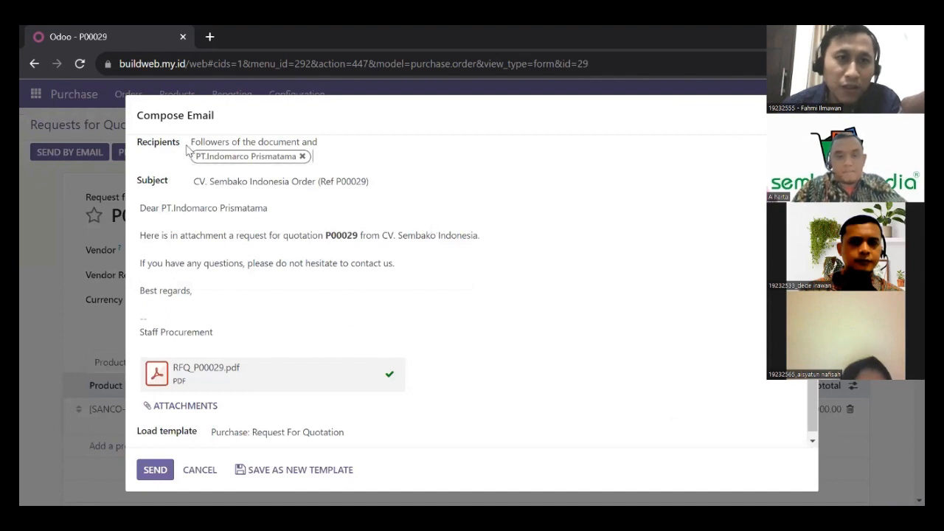
pyautogui.click(210, 160)
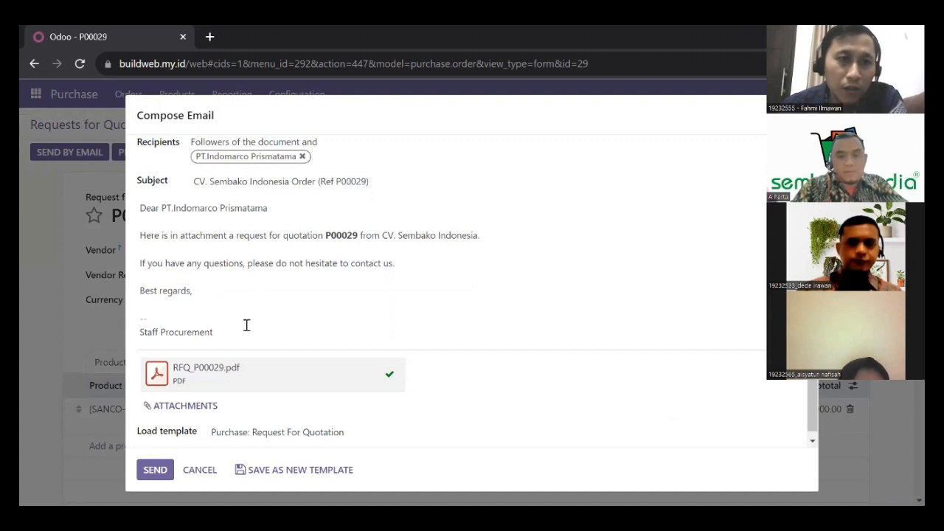
pyautogui.moveTo(247, 325); pyautogui.dragTo(140, 211)
pyautogui.click(240, 298)
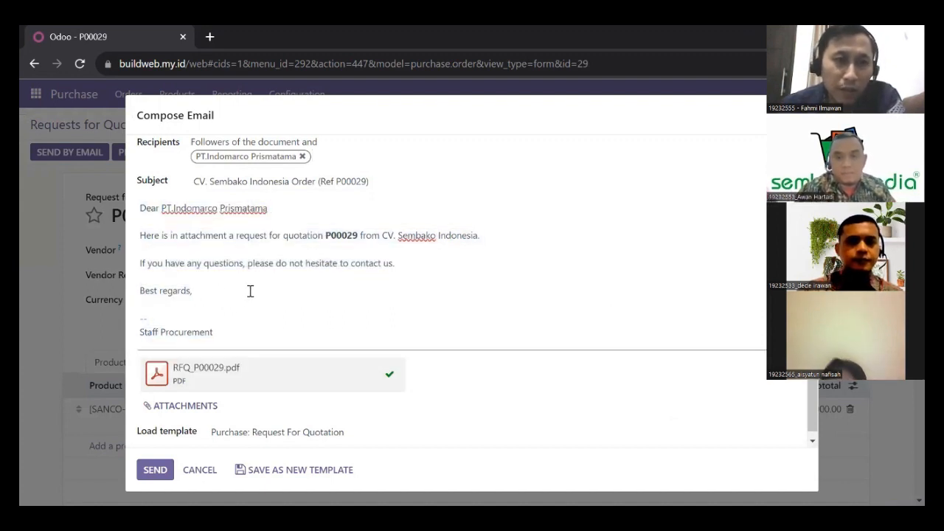
pyautogui.scroll(-1, 253, 288)
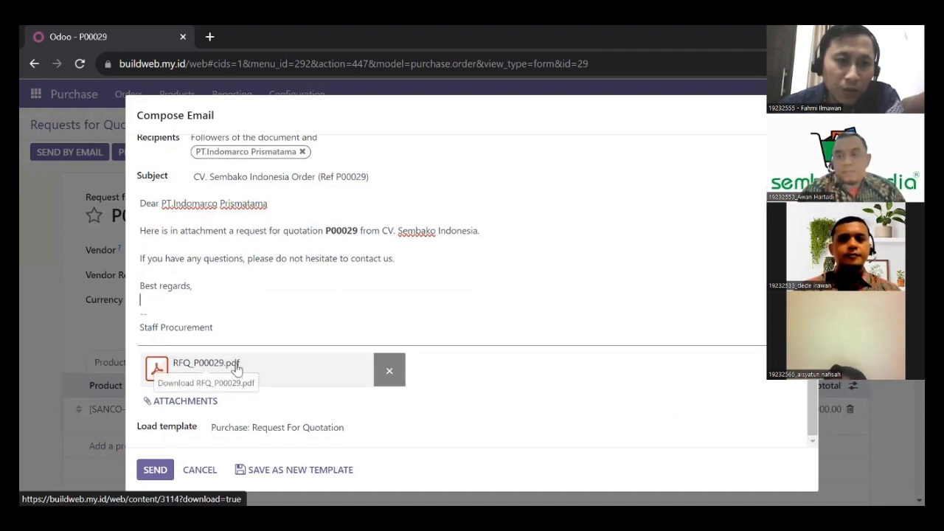
pyautogui.click(155, 475)
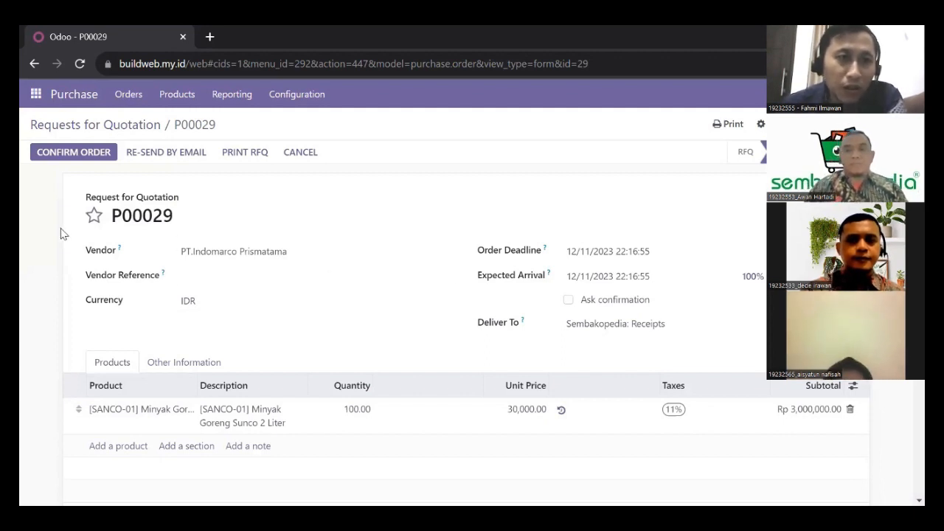
pyautogui.click(70, 157)
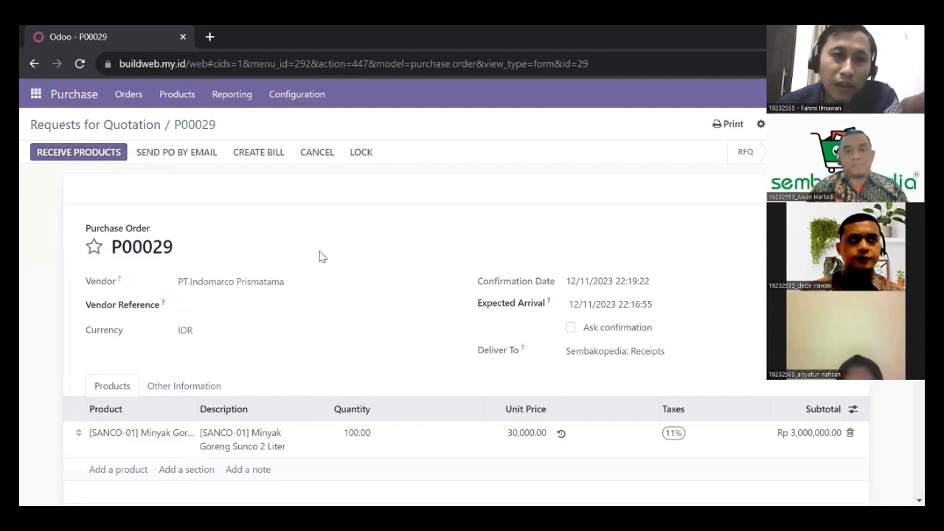
pyautogui.click(360, 154)
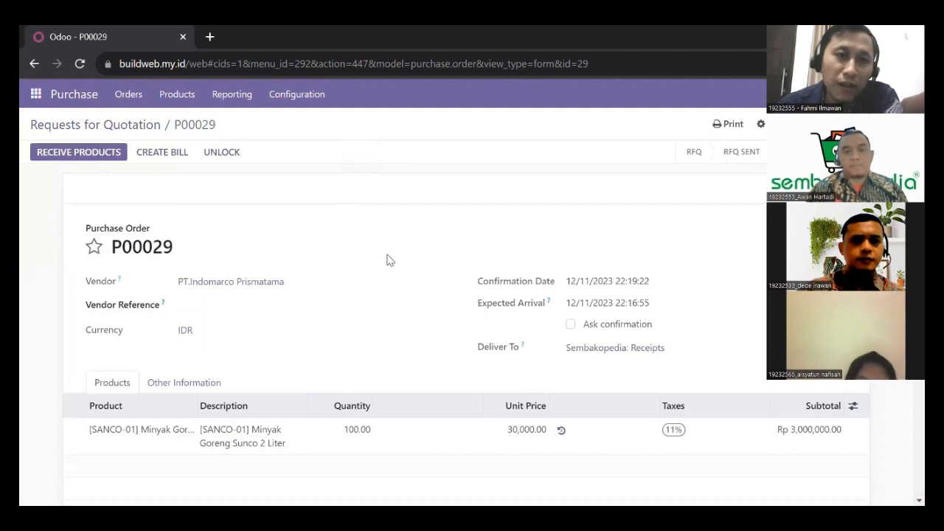
pyautogui.scroll(-2, 389, 261)
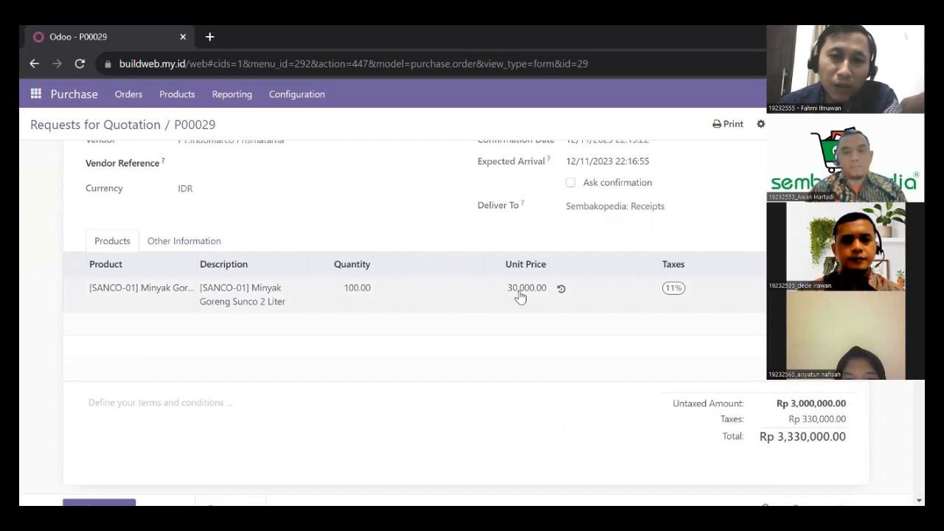
pyautogui.scroll(2, 519, 295)
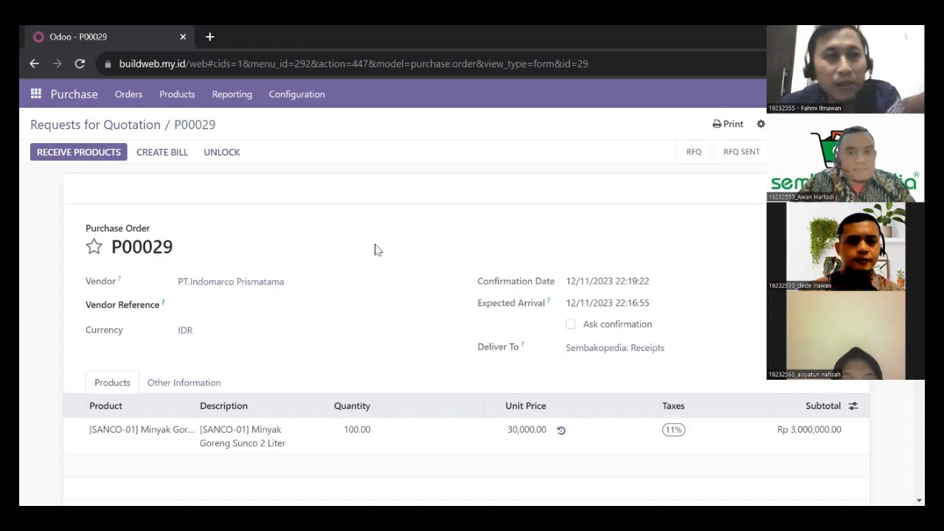
# Fill in the received quantity of 100 and validate receipt WH/IN/00025.
pyautogui.click(66, 153)
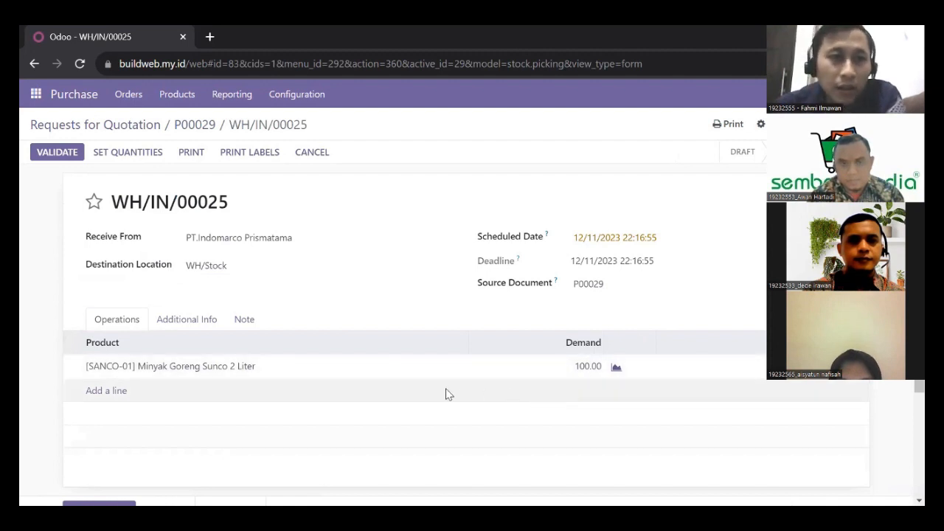
pyautogui.click(131, 156)
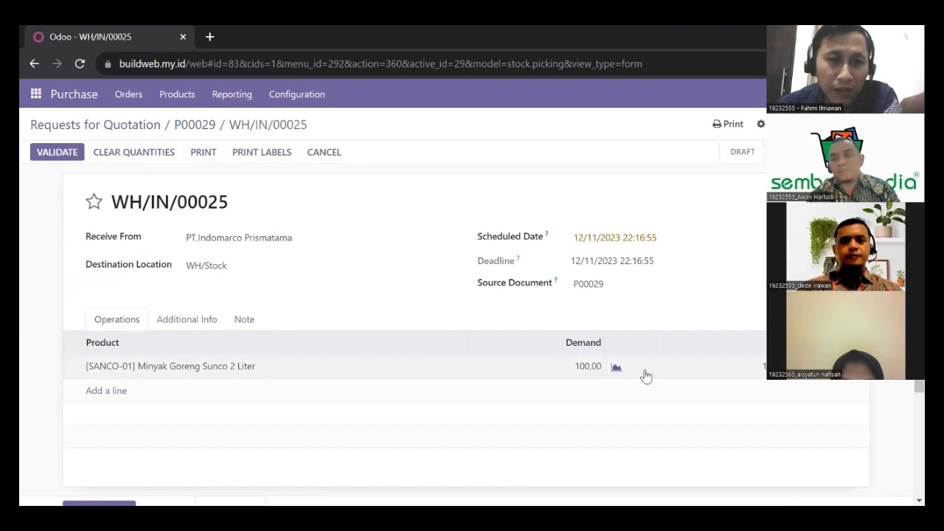
pyautogui.click(58, 154)
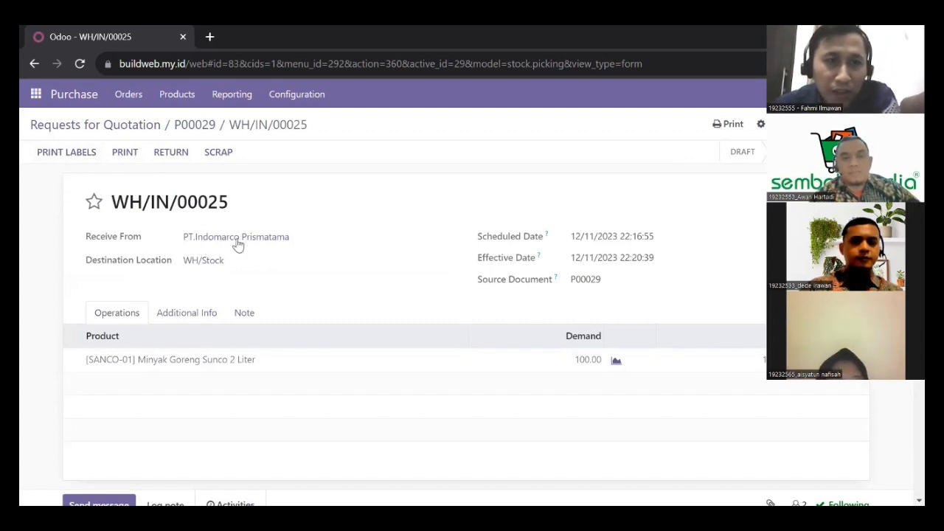
# Return to P00029 and create its draft bill: Rp 3,330,000.00 including 11% tax.
pyautogui.click(204, 125)
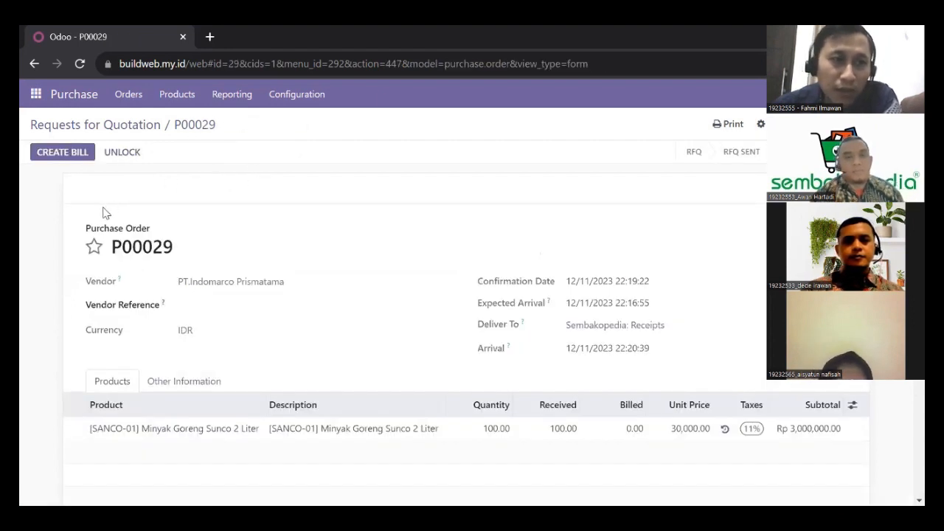
pyautogui.click(62, 156)
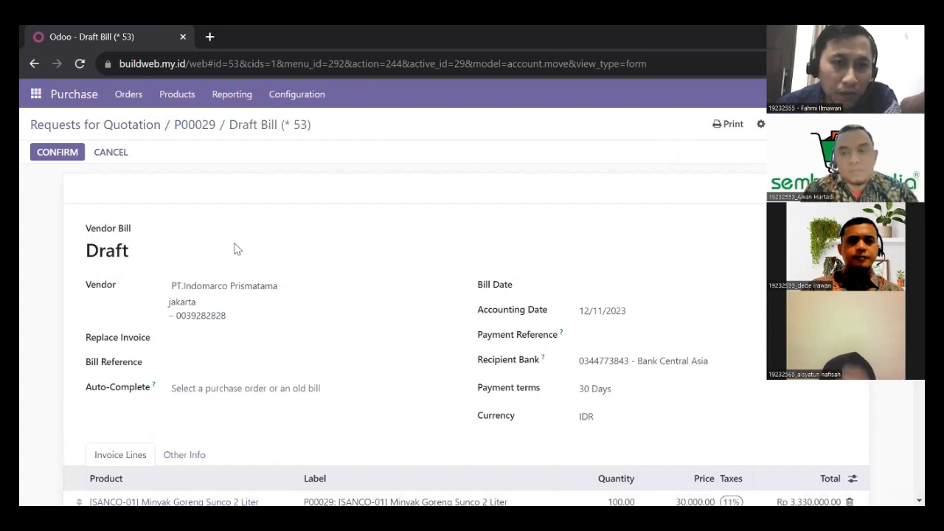
pyautogui.scroll(-1, 234, 249)
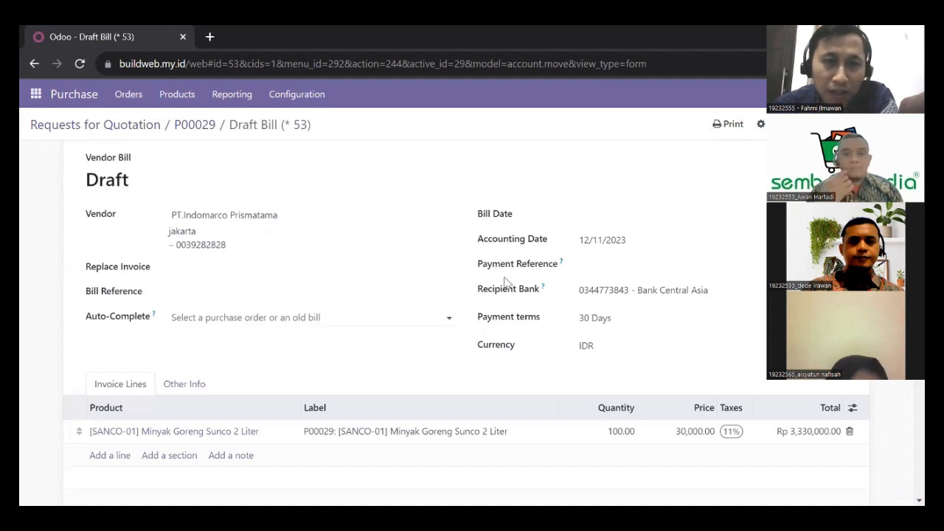
# Set the bill date to 12/11/2023 and add the terms note 'Payment terms 30 days'.
pyautogui.click(674, 221)
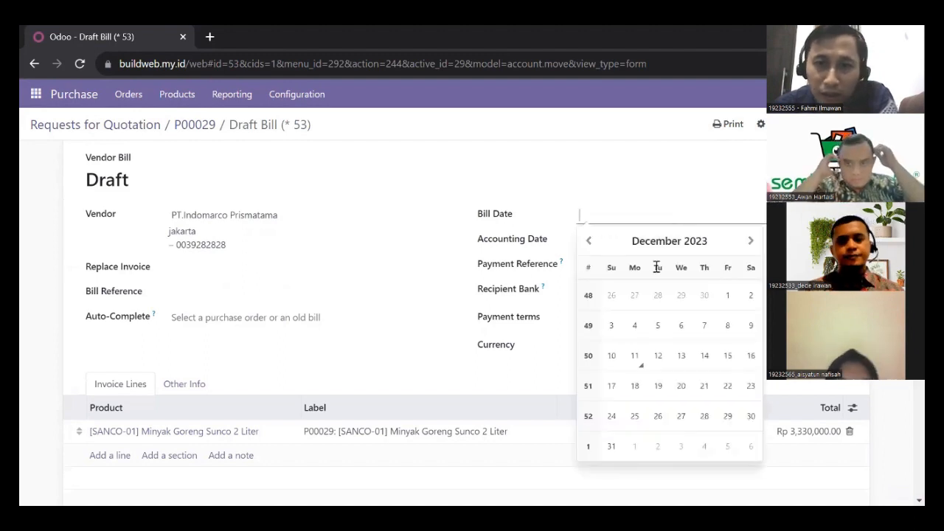
pyautogui.click(636, 361)
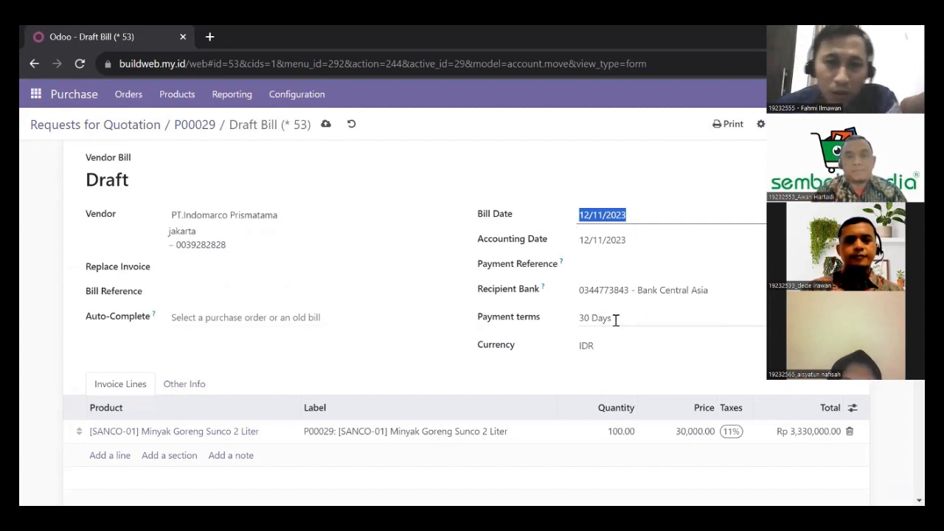
pyautogui.scroll(-3, 617, 319)
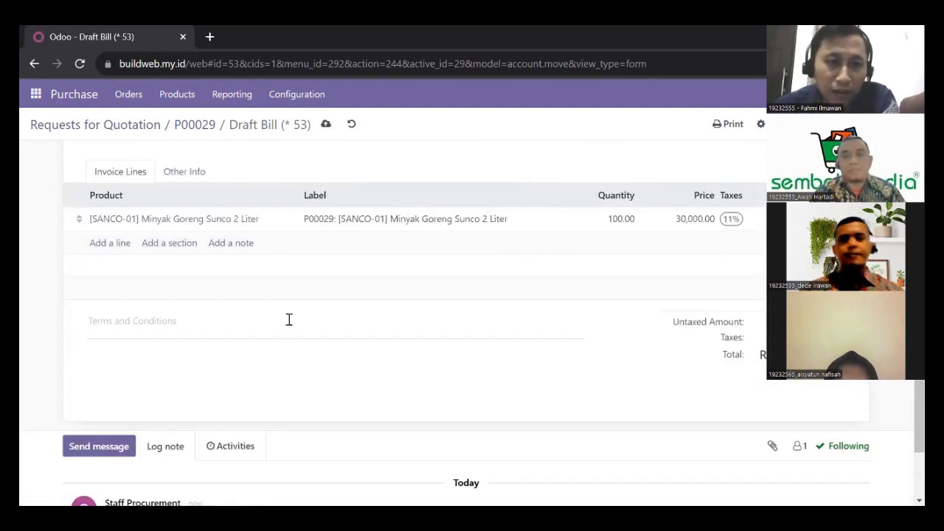
pyautogui.click(126, 321)
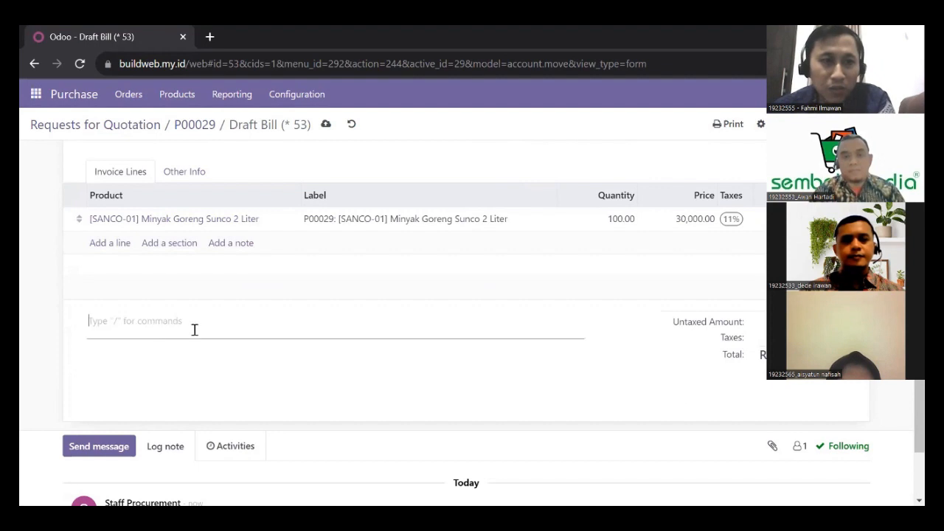
pyautogui.write('Payment terms')
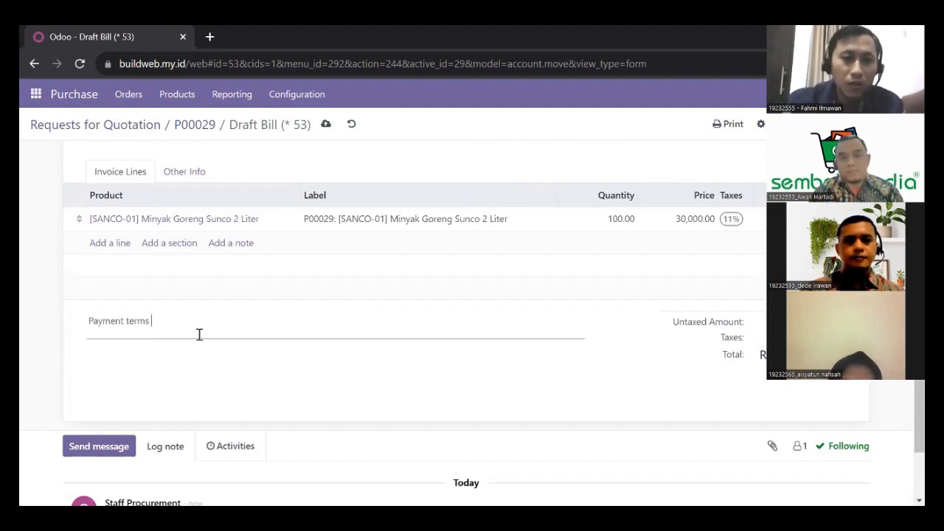
pyautogui.write(' 30 days')
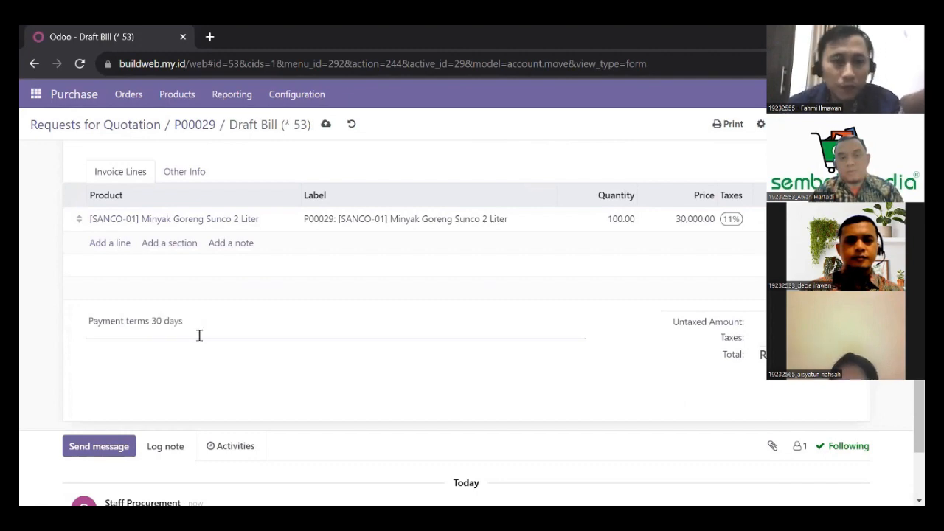
pyautogui.scroll(5, 199, 334)
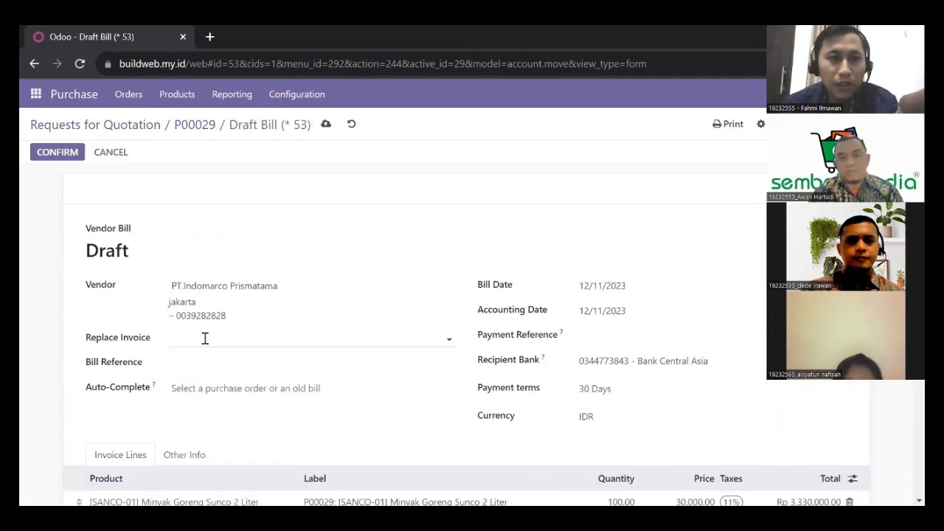
# Post bill BILL/2023/12/0007 and register the full Rp 3,330,000.00 payment via Bank.
pyautogui.click(60, 156)
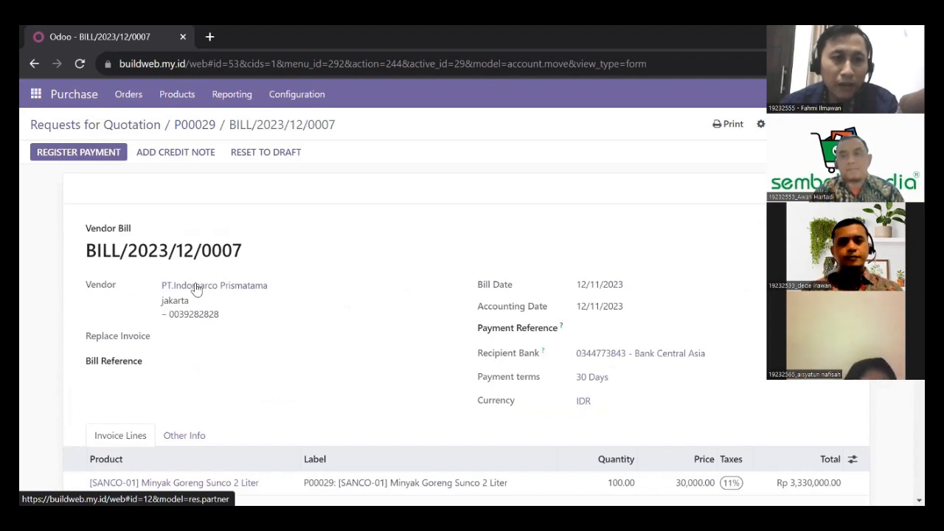
pyautogui.click(68, 155)
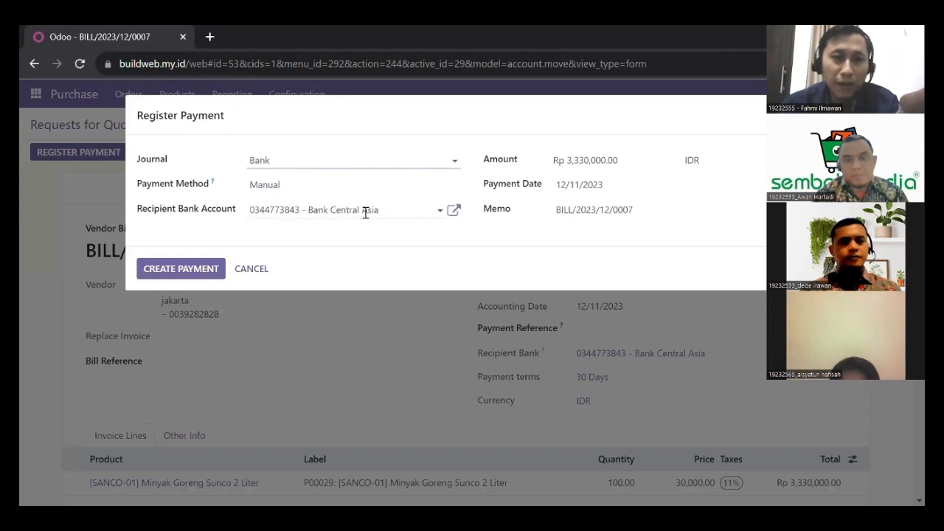
pyautogui.click(454, 210)
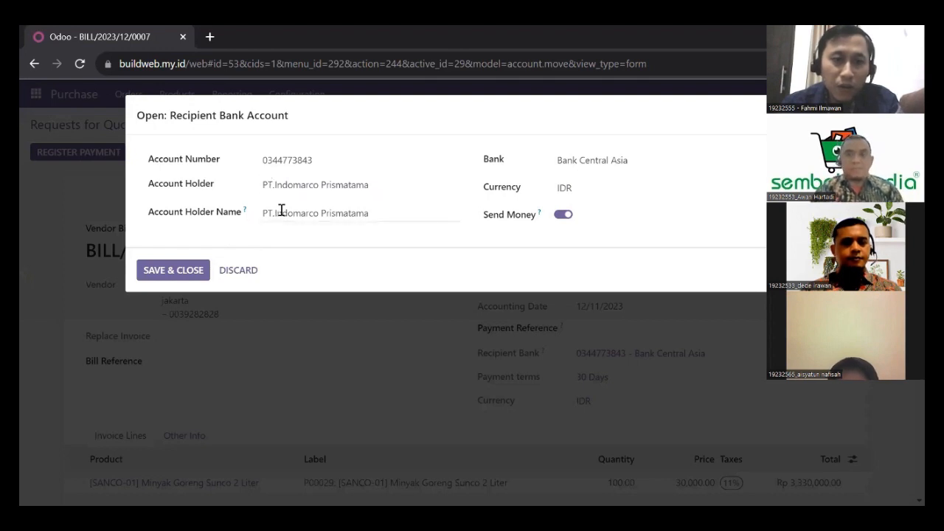
pyautogui.click(179, 270)
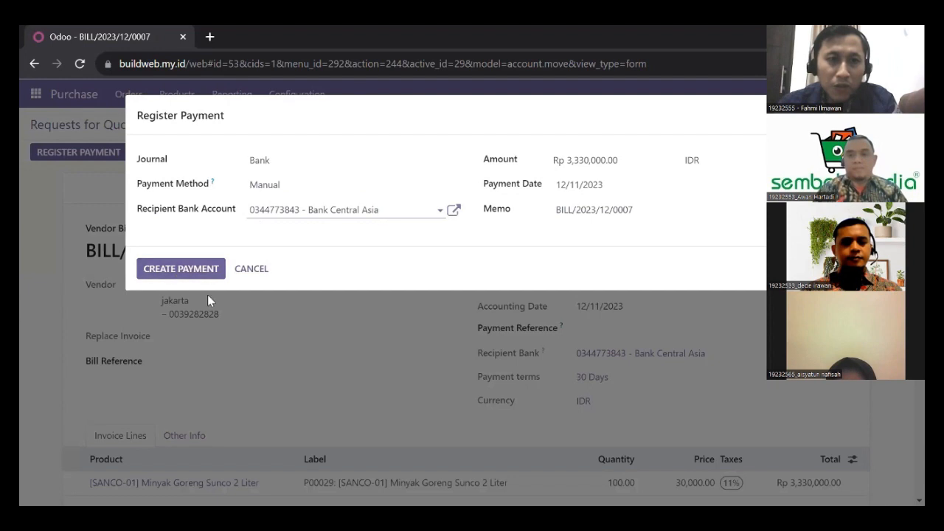
pyautogui.click(180, 268)
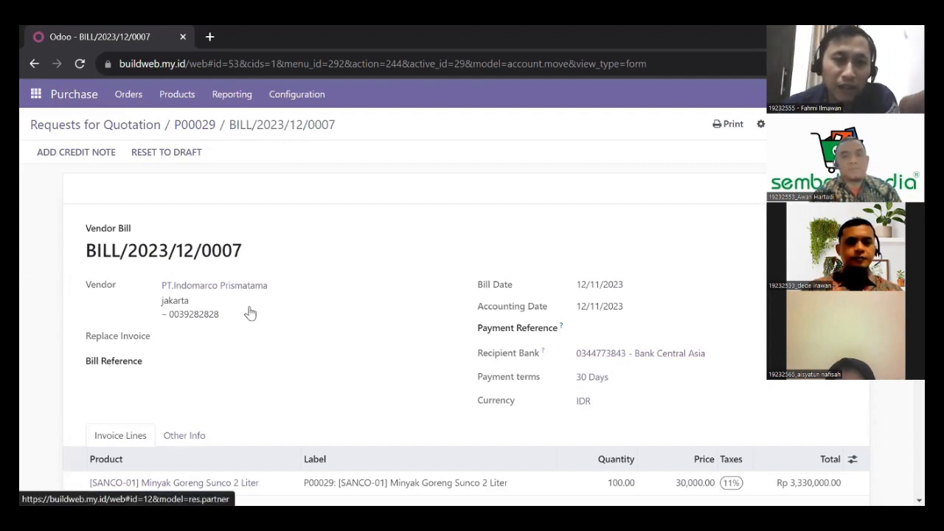
# Check the bill shows Paid, then open the purchasable Products catalogue.
pyautogui.scroll(-4, 272, 281)
pyautogui.scroll(-2, 271, 282)
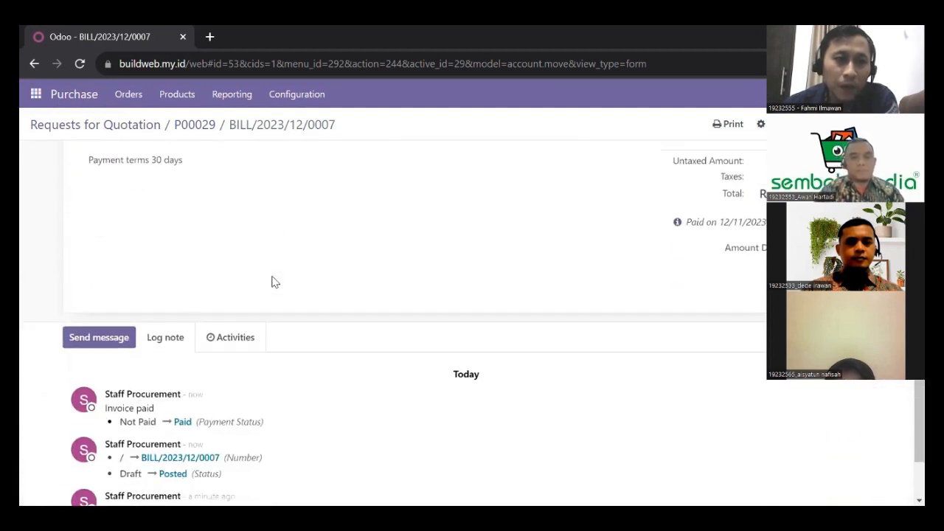
pyautogui.scroll(6, 271, 282)
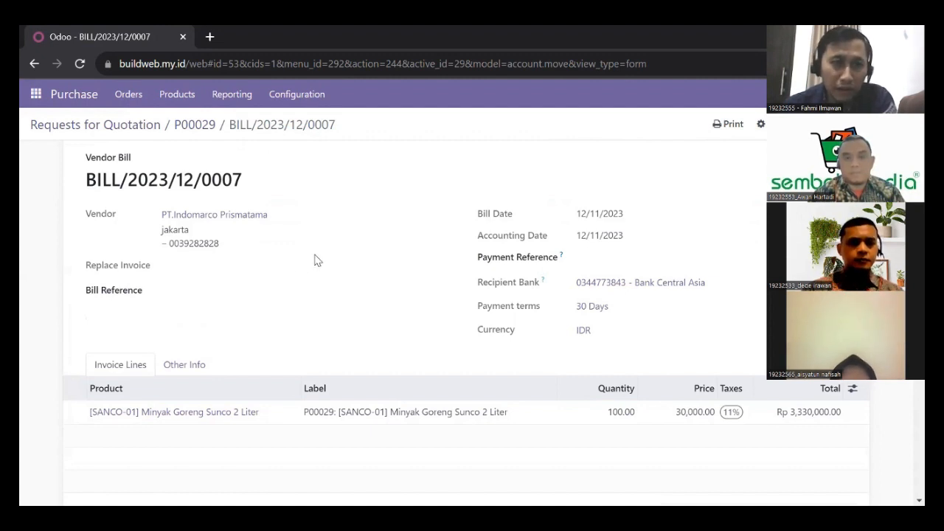
pyautogui.click(178, 104)
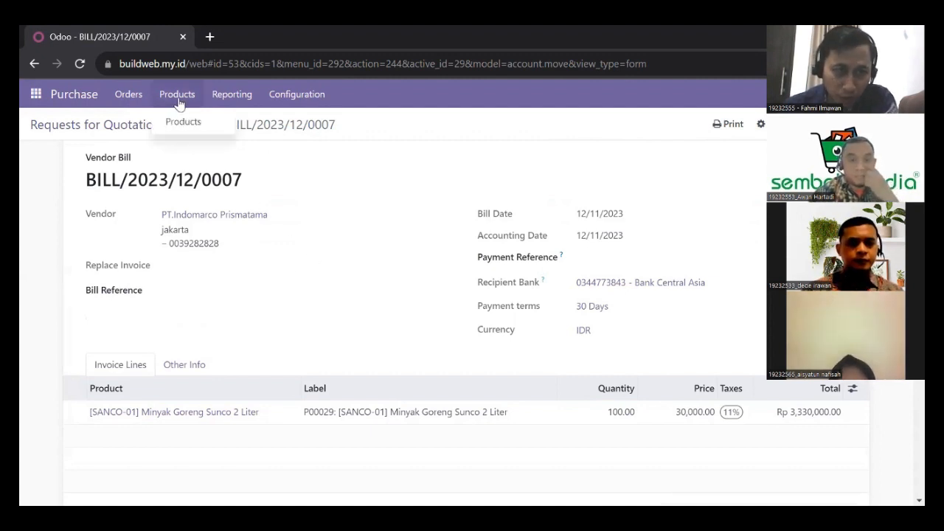
pyautogui.click(181, 121)
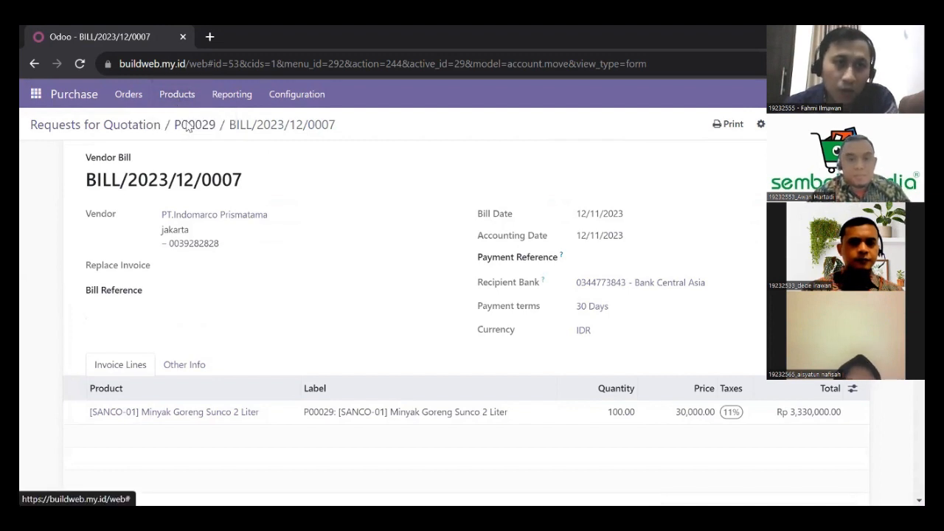
pyautogui.click(232, 94)
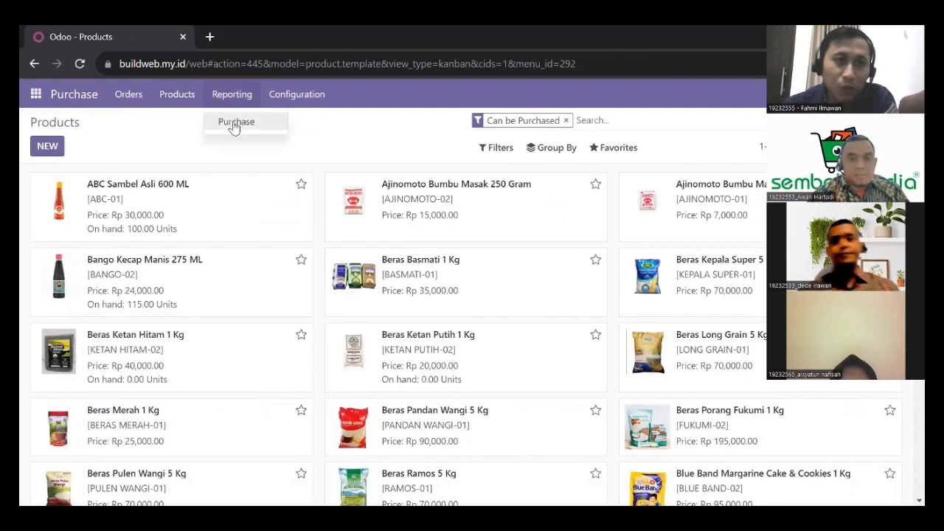
pyautogui.click(240, 121)
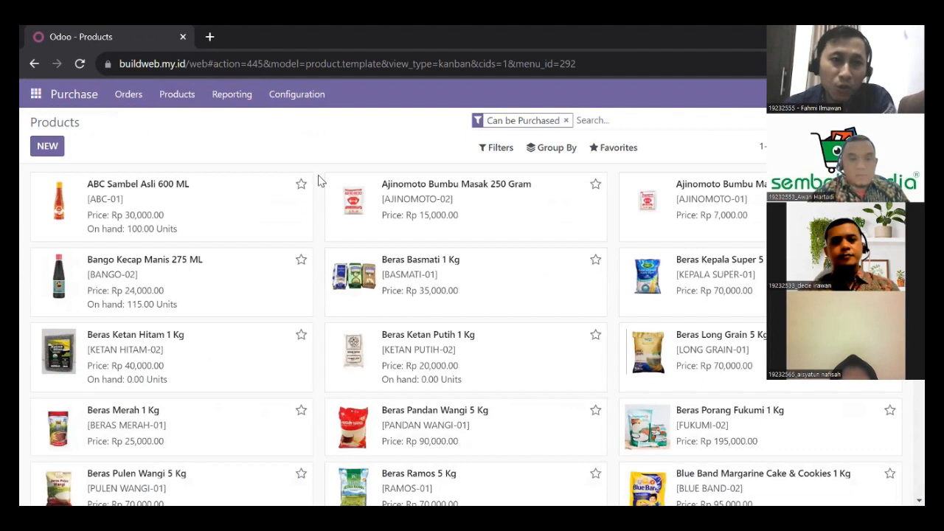
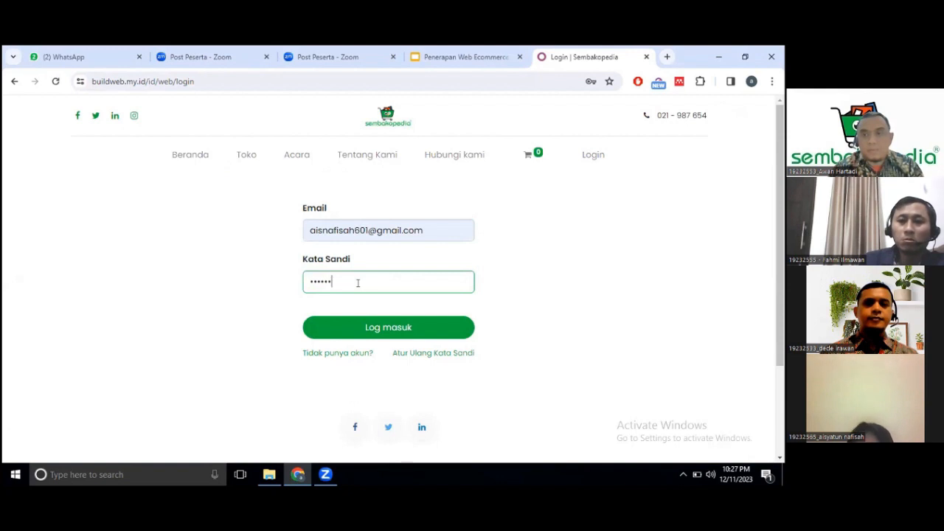
# Log in and start a blank product from Website > eCommerce > Products.
pyautogui.click(383, 320)
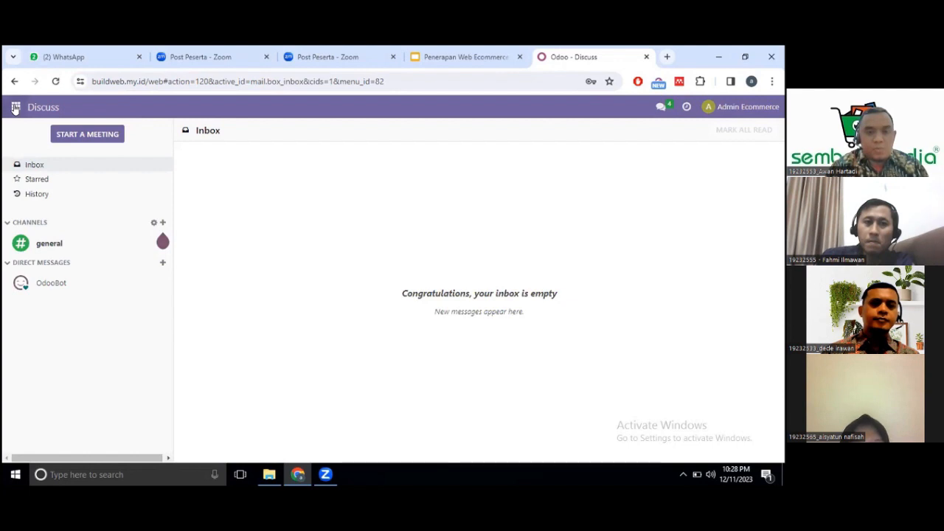
pyautogui.click(15, 107)
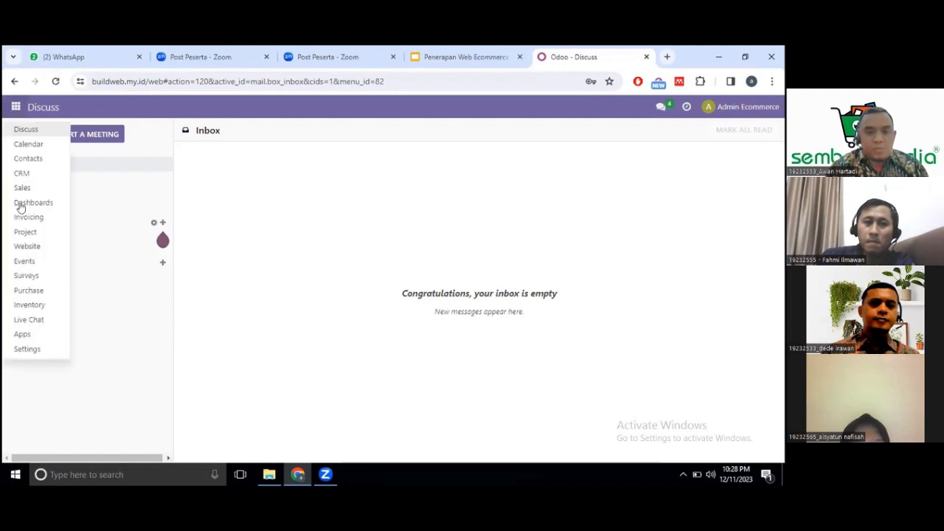
pyautogui.click(27, 248)
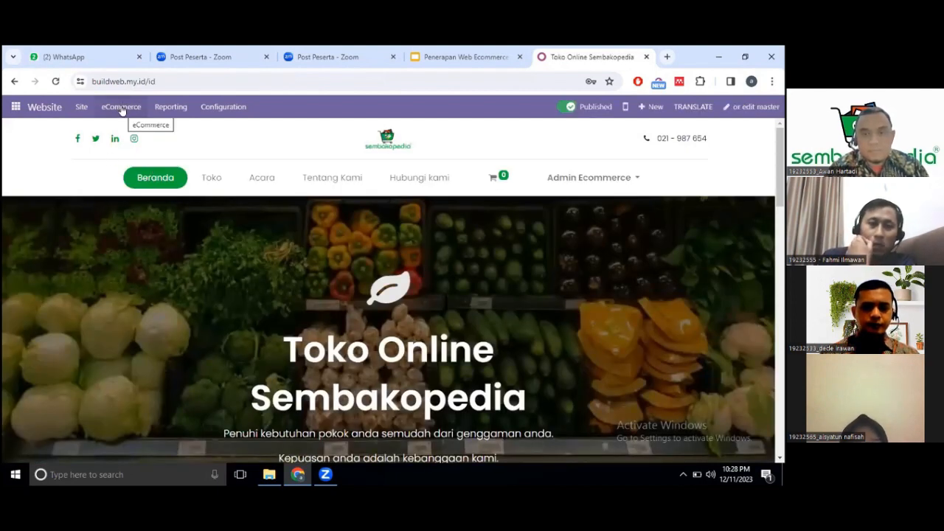
pyautogui.click(122, 110)
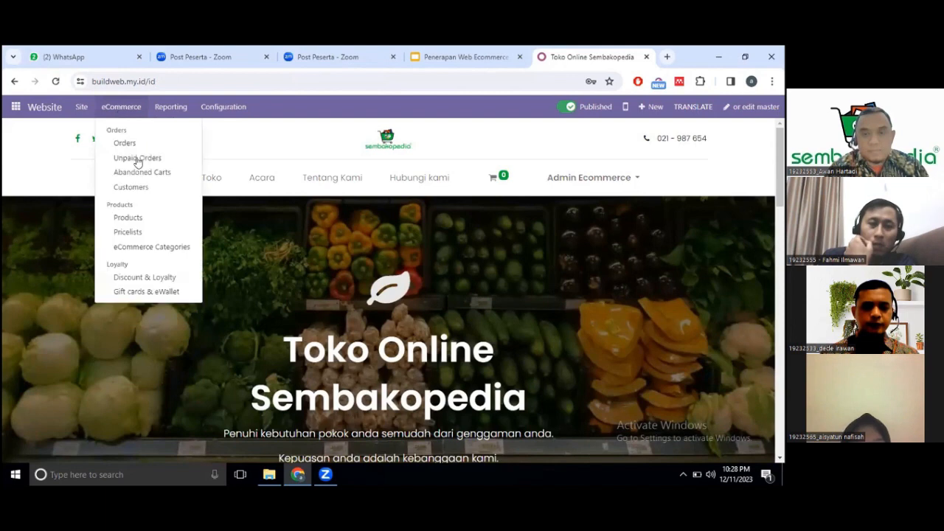
pyautogui.click(133, 217)
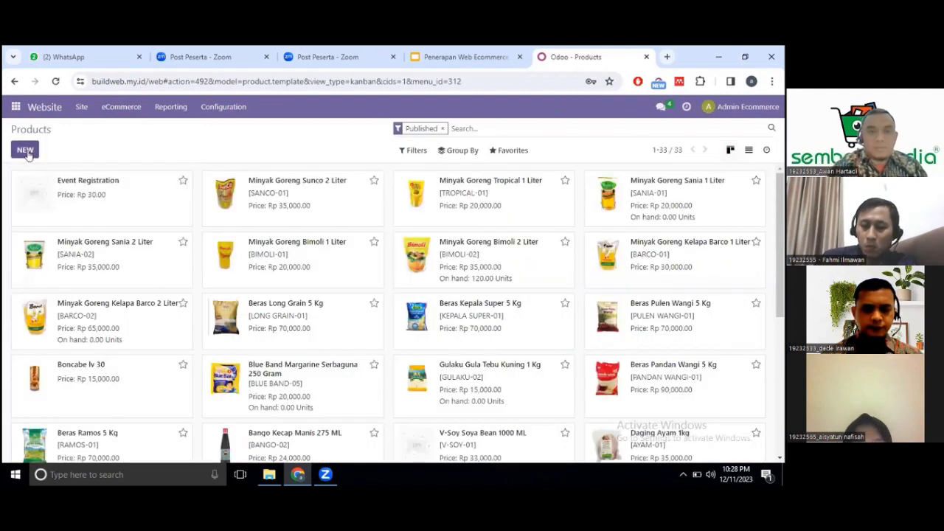
pyautogui.click(26, 151)
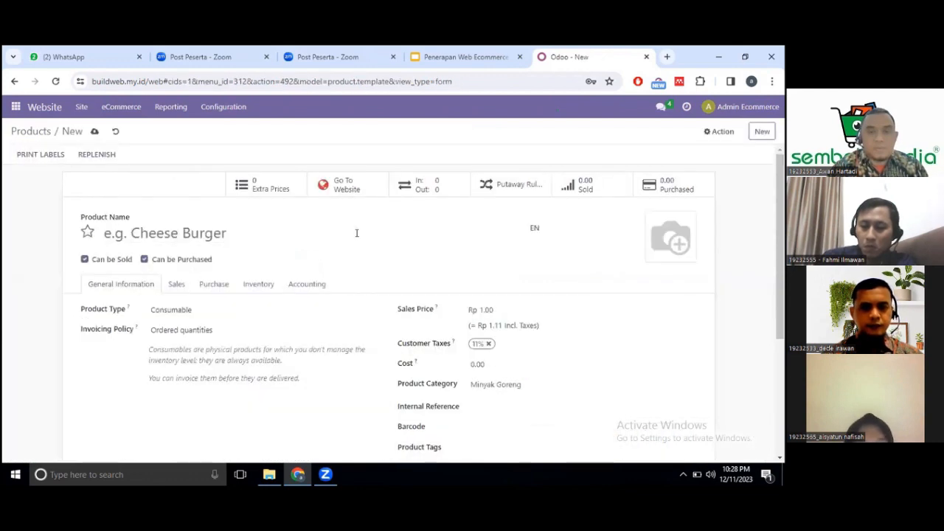
# Name the product 'bon cabe lv 30' and enter a sales price.
pyautogui.click(138, 232)
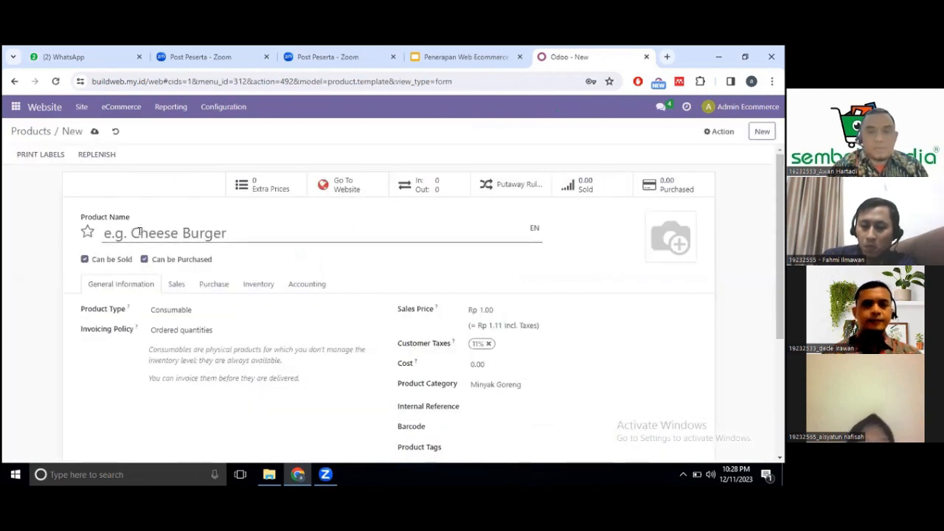
pyautogui.write('b')
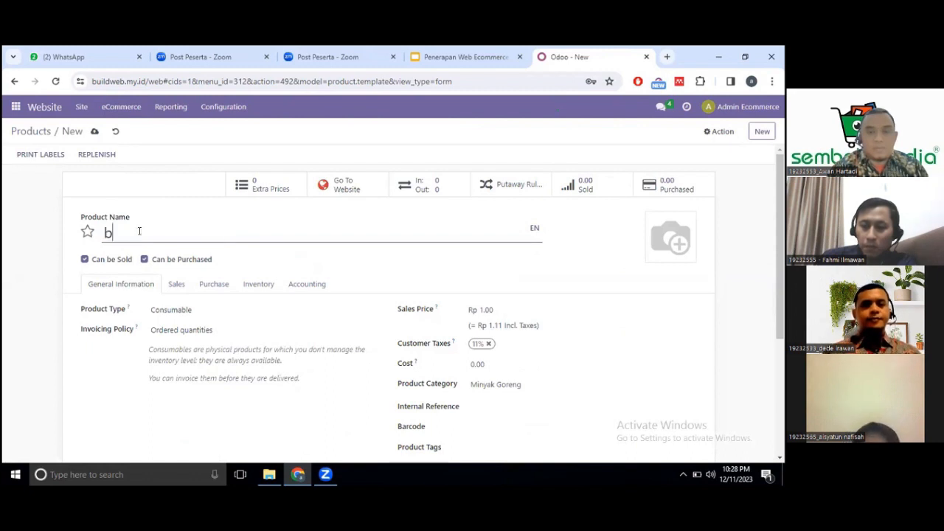
pyautogui.write('on cab')
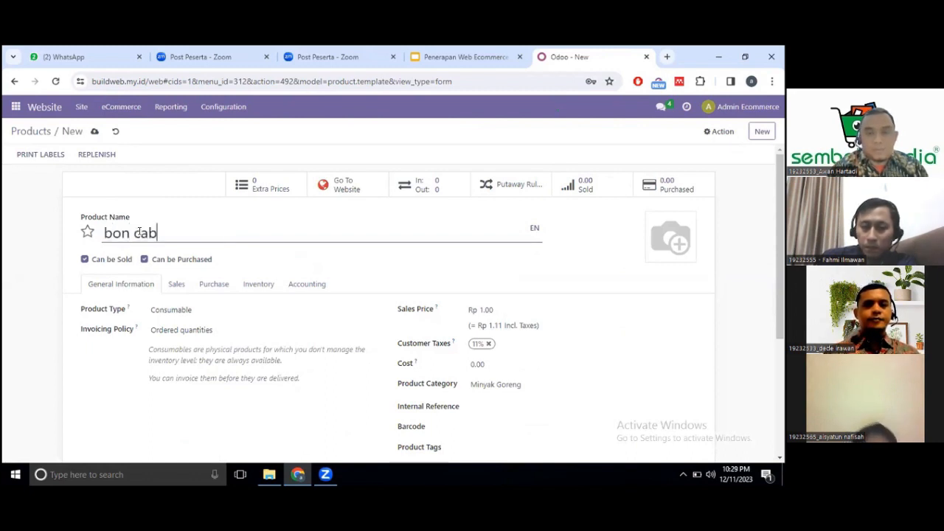
pyautogui.write('e lv ')
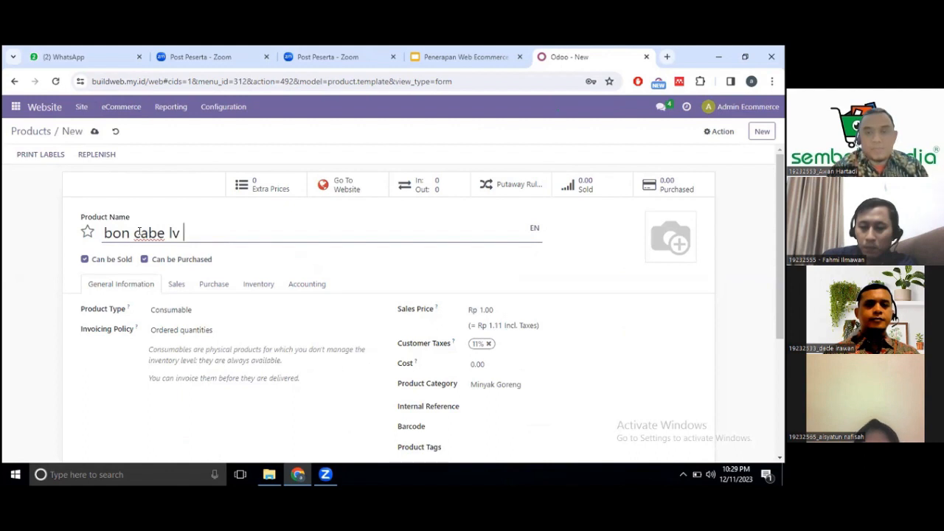
pyautogui.write('30')
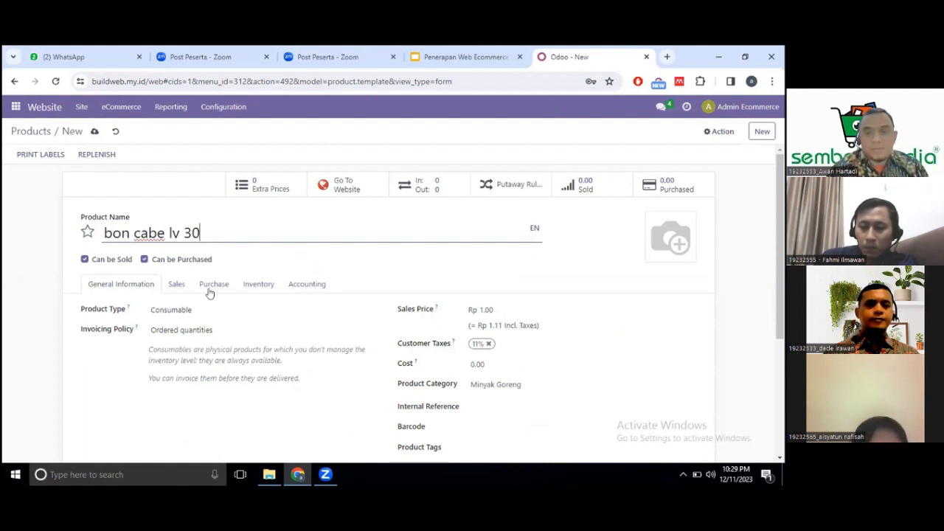
pyautogui.click(480, 310)
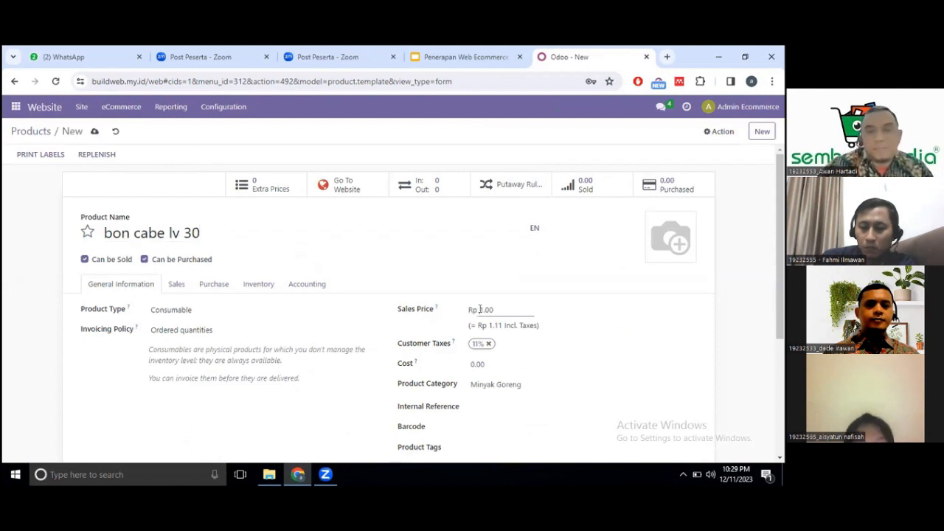
pyautogui.write('15')
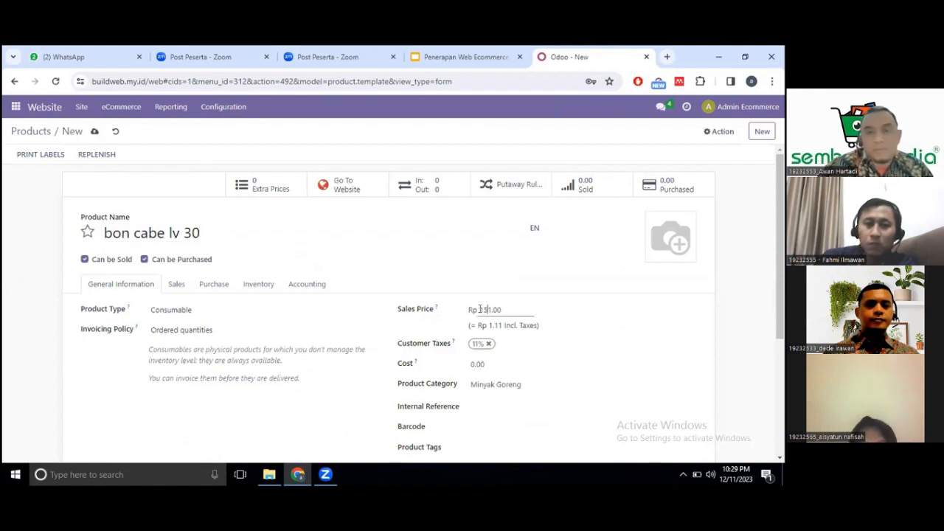
pyautogui.write('0001.0')
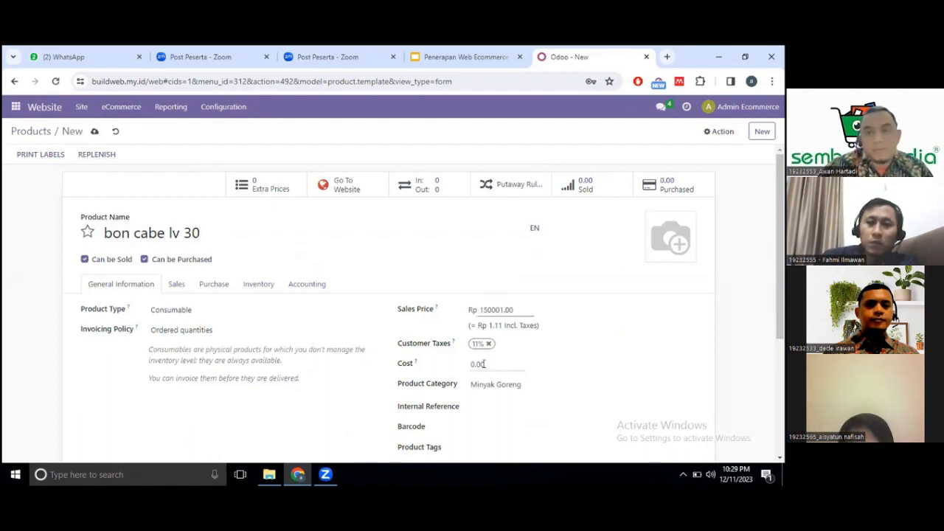
pyautogui.click(484, 363)
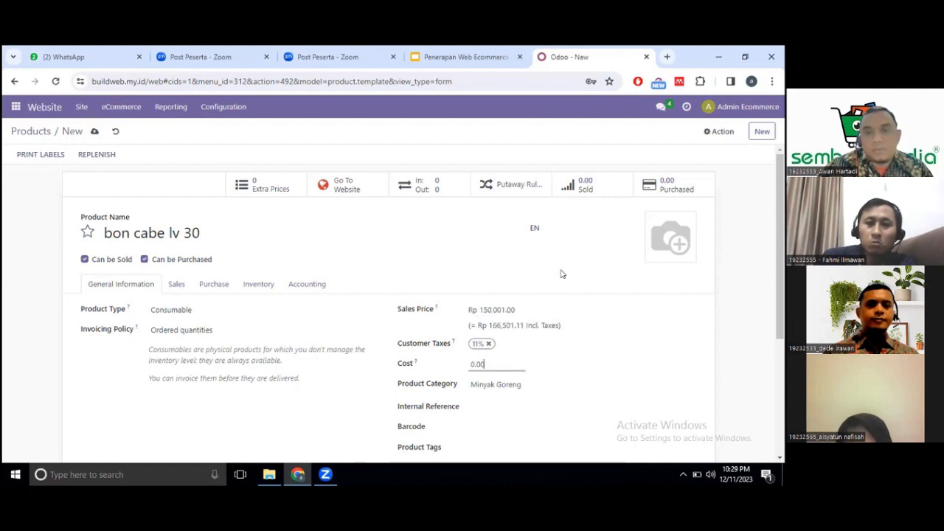
# Correct the sales price to Rp 15,000 and set the cost to 2000.
pyautogui.click(518, 309)
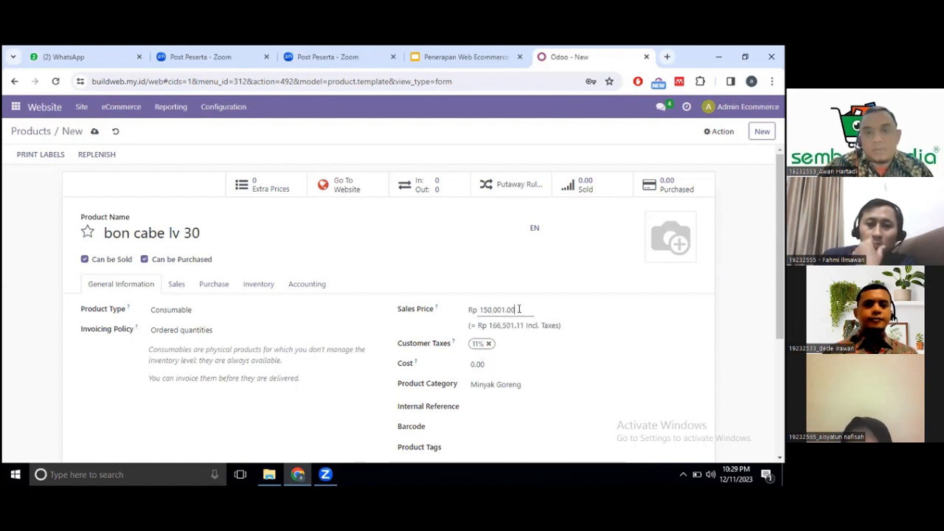
pyautogui.press('BackSpace')
pyautogui.press('BackSpace')
pyautogui.press('BackSpace')
pyautogui.press('BackSpace')
pyautogui.press('BackSpace')
pyautogui.press('BackSpace')
pyautogui.press('BackSpace')
pyautogui.press('BackSpace')
pyautogui.press('BackSpace')
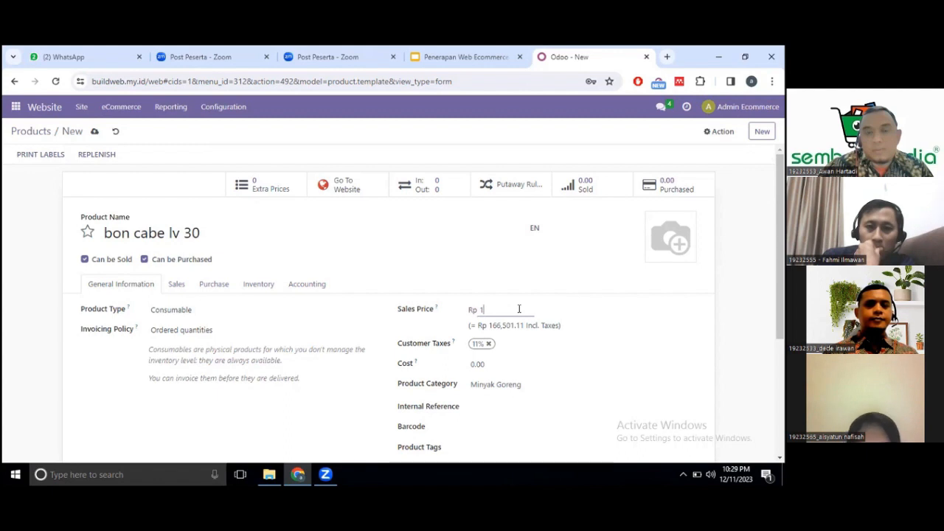
pyautogui.click(484, 364)
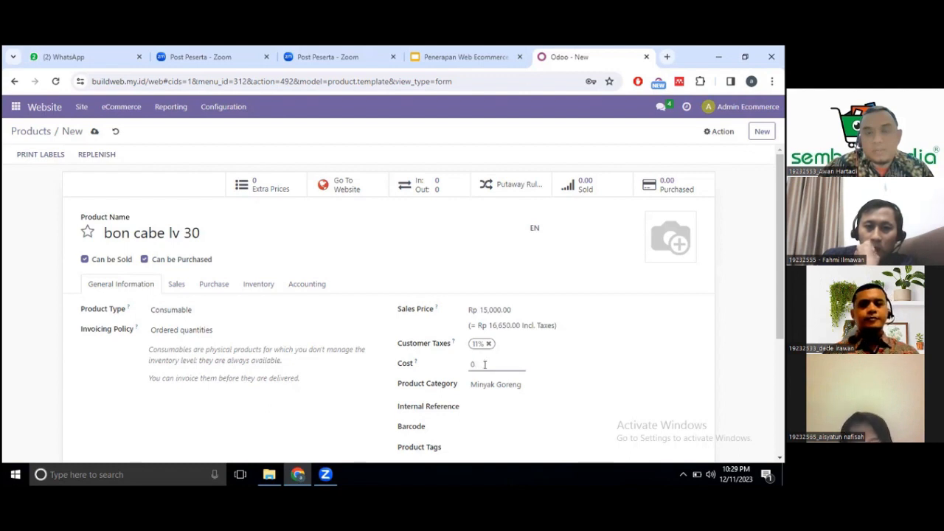
pyautogui.press('BackSpace')
pyautogui.press('BackSpace')
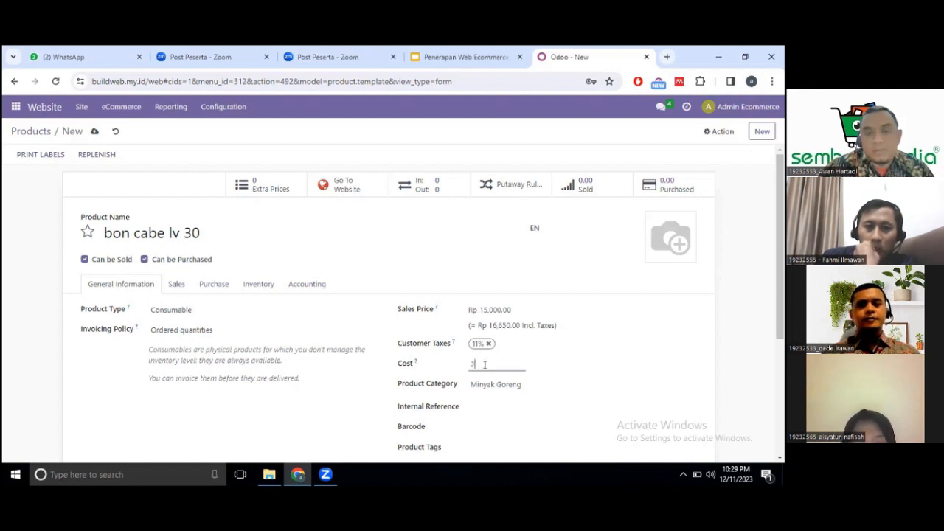
pyautogui.write('2000')
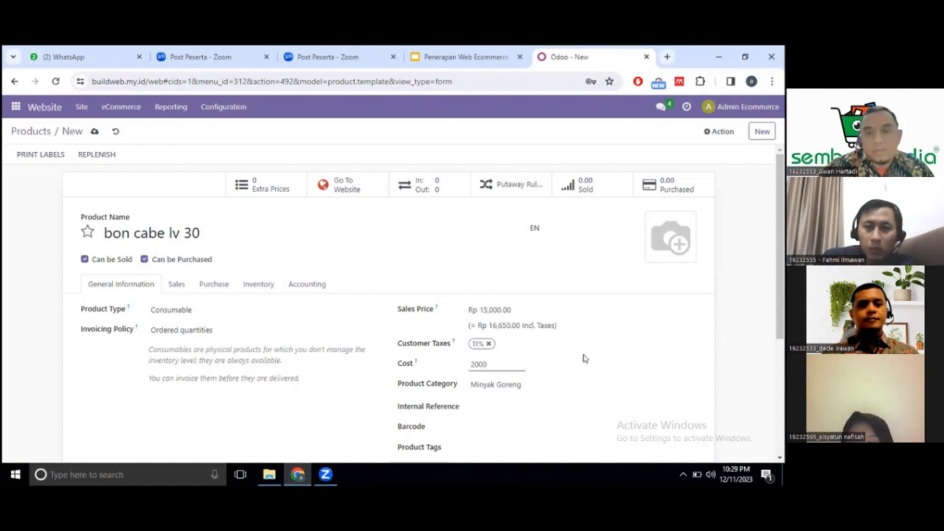
pyautogui.moveTo(784, 302); pyautogui.dragTo(784, 343)
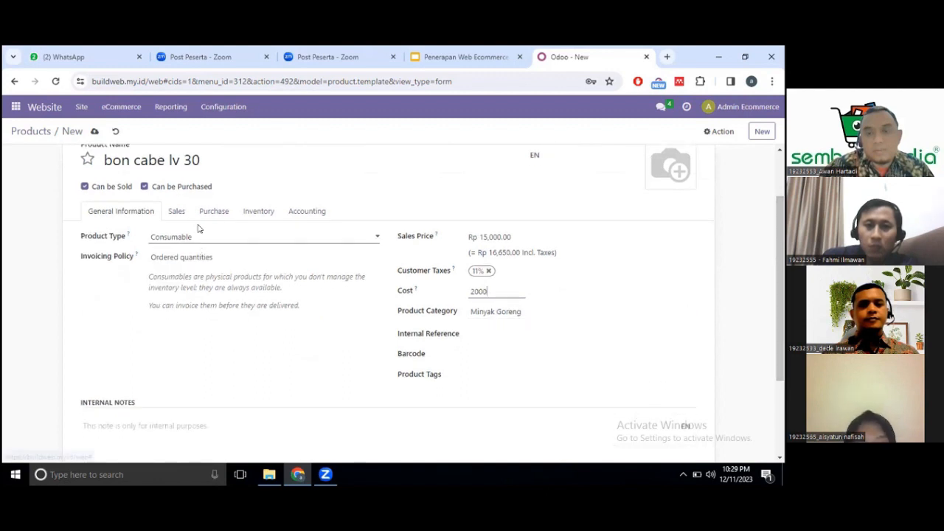
# Set product category Bumbu masak and add Bumbu Masak as the eCommerce shop category.
pyautogui.click(512, 313)
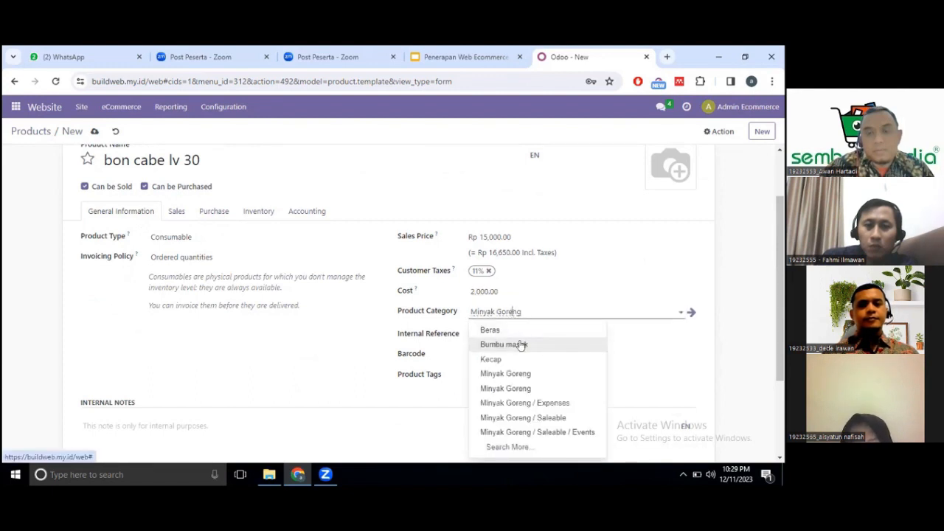
pyautogui.click(521, 344)
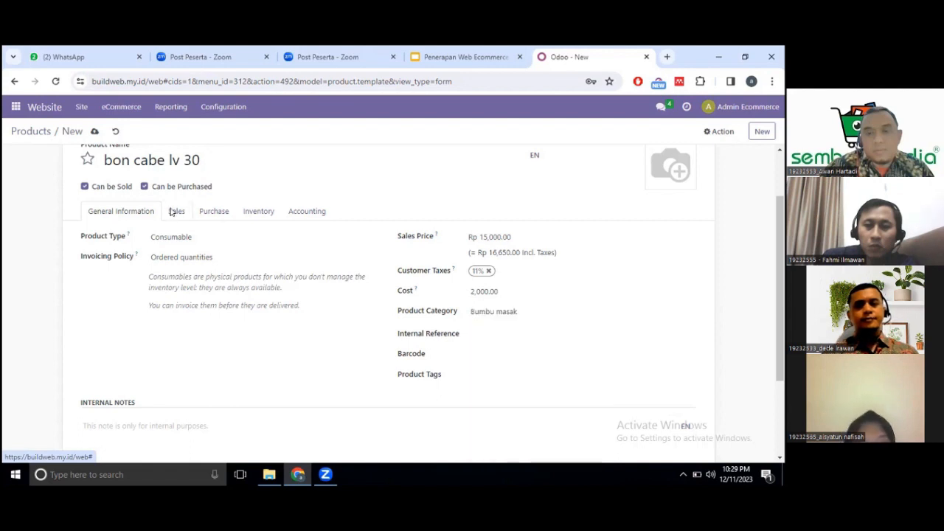
pyautogui.click(176, 211)
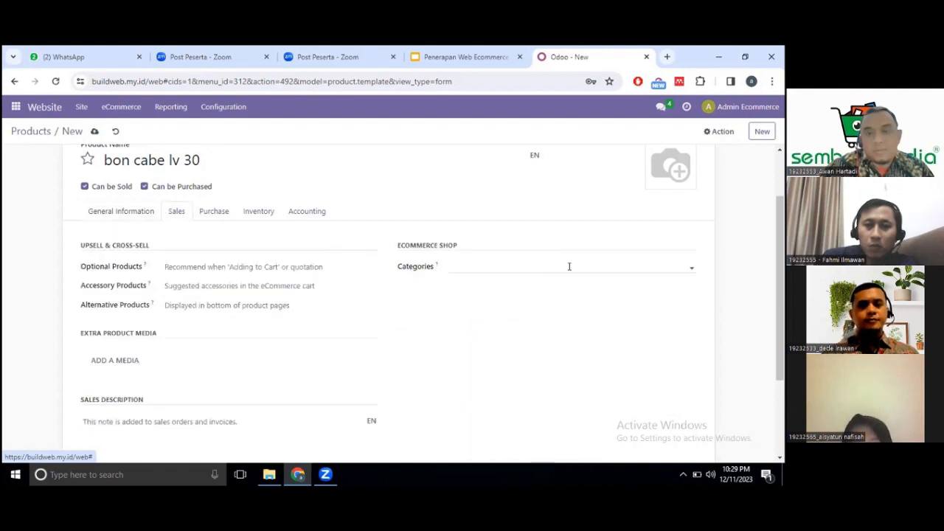
pyautogui.click(568, 266)
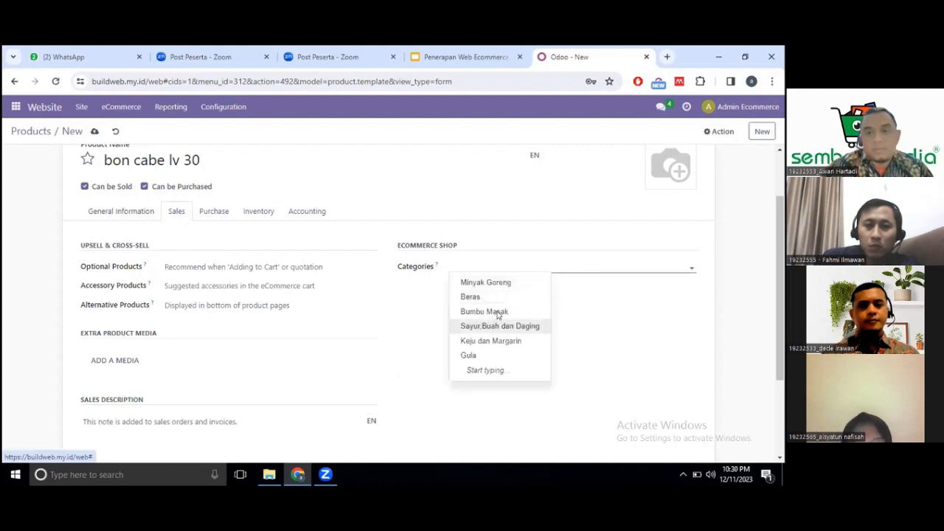
pyautogui.click(497, 313)
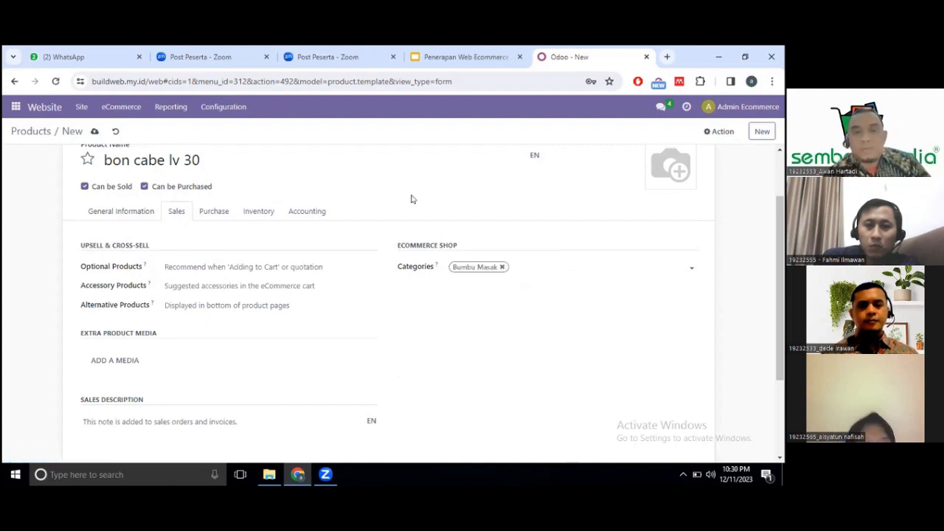
# Upload the 'bon cabe' image from This PC > Pictures as the product photo.
pyautogui.click(144, 215)
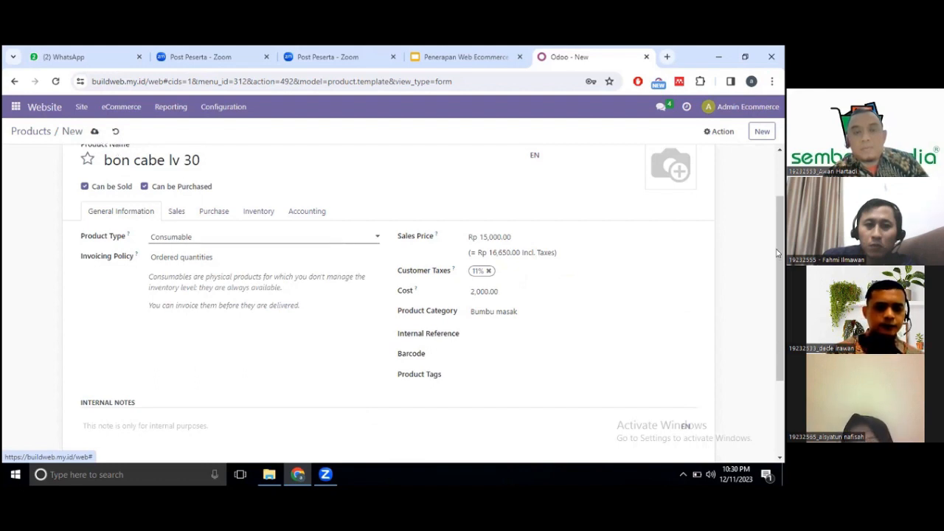
pyautogui.scroll(1, 776, 254)
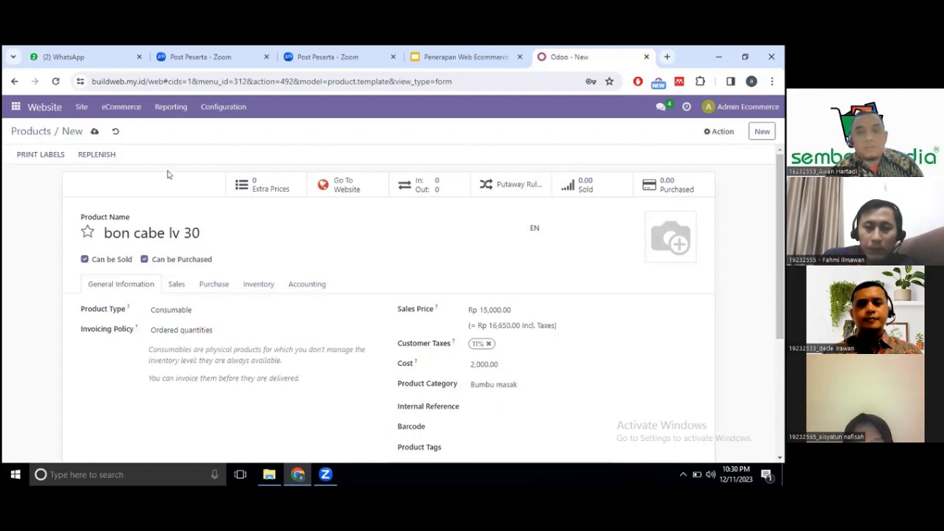
pyautogui.click(650, 255)
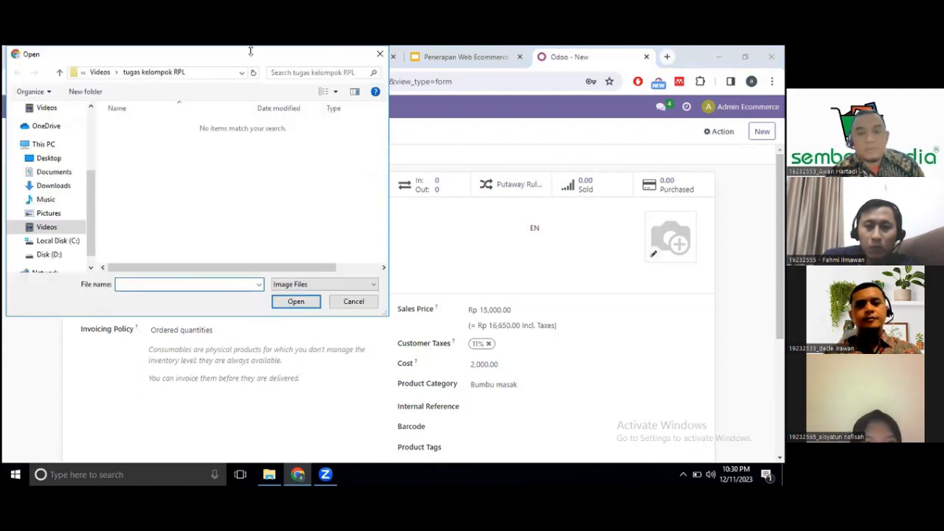
pyautogui.moveTo(251, 51); pyautogui.dragTo(440, 84)
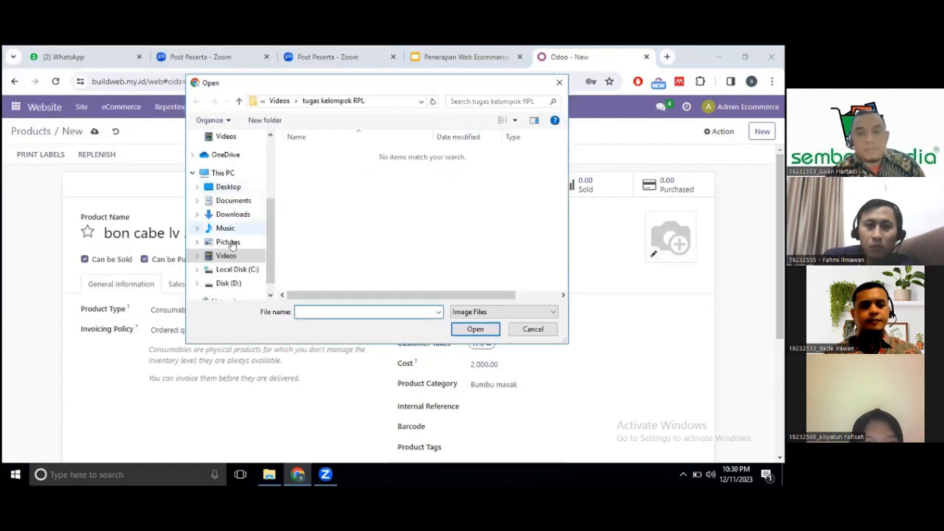
pyautogui.click(230, 244)
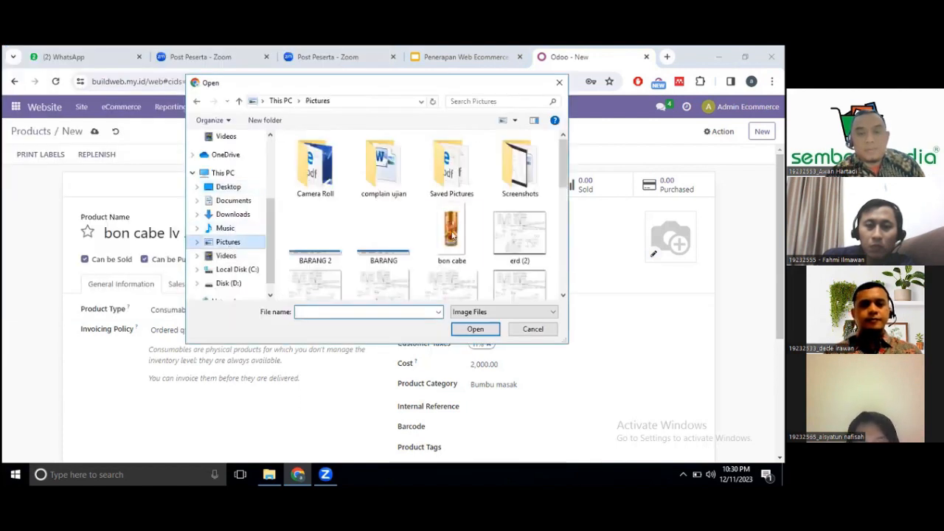
pyautogui.click(451, 233)
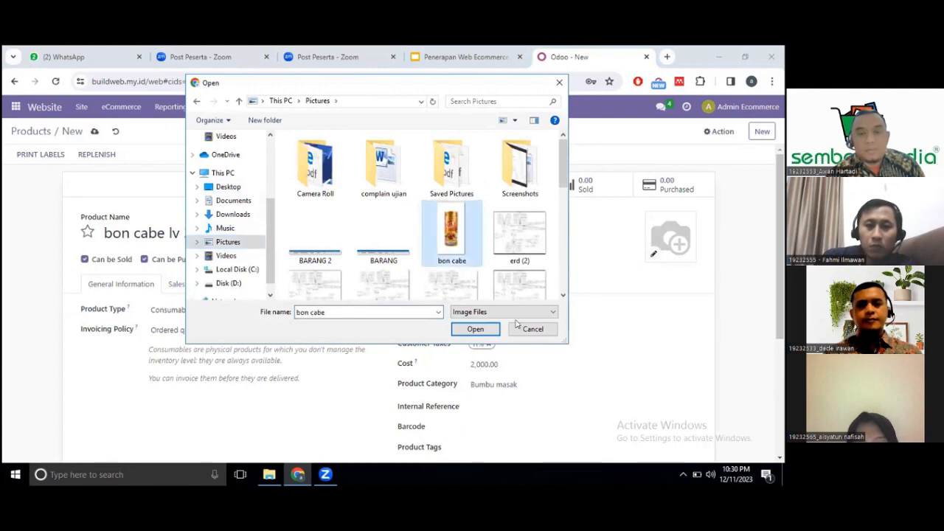
pyautogui.click(477, 329)
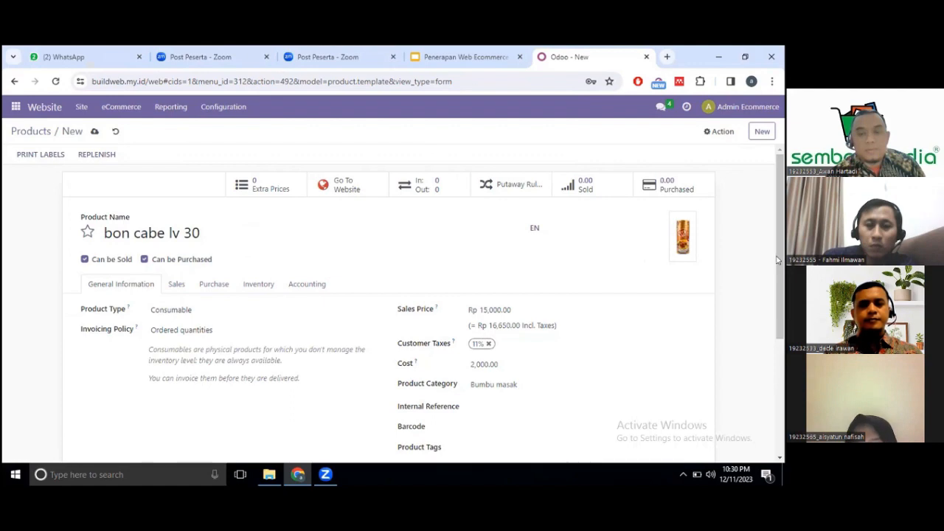
# Save the bon cabe lv 30 product record.
pyautogui.moveTo(777, 260); pyautogui.dragTo(777, 242)
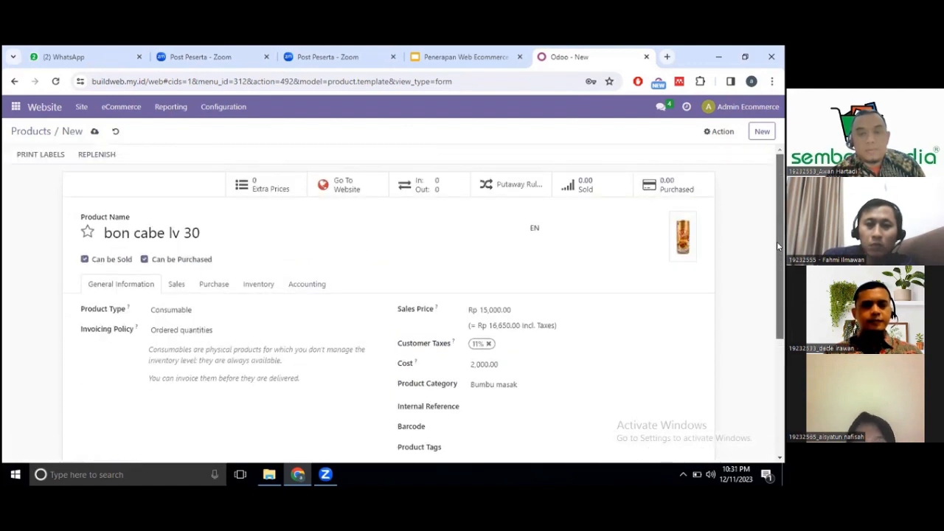
pyautogui.click(92, 133)
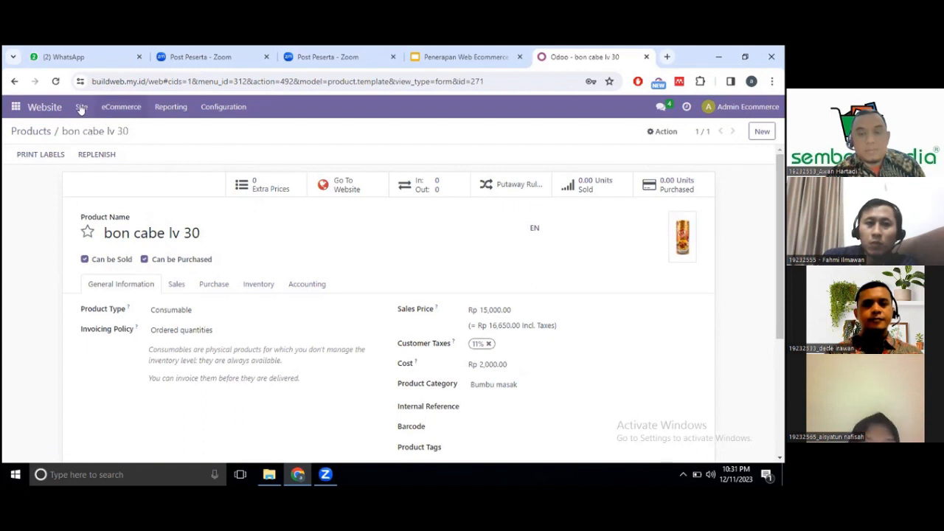
pyautogui.click(81, 108)
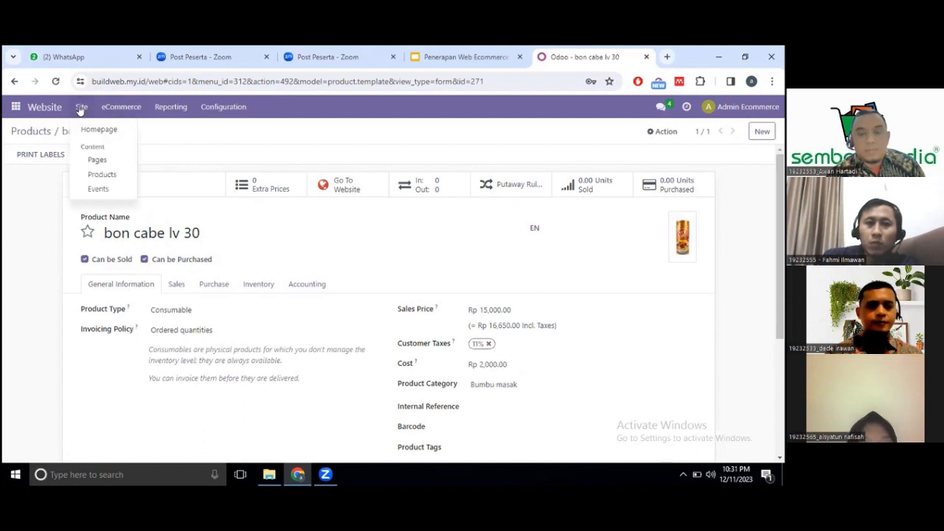
# Filter the website Product Pages list by 'bon' to find the unpublished bon cabe lv 30.
pyautogui.click(103, 175)
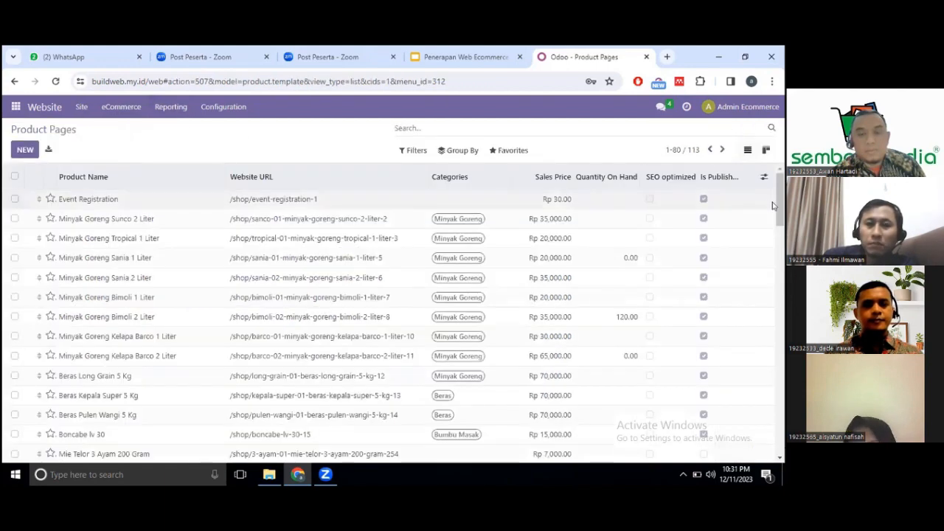
pyautogui.moveTo(778, 341); pyautogui.dragTo(774, 486)
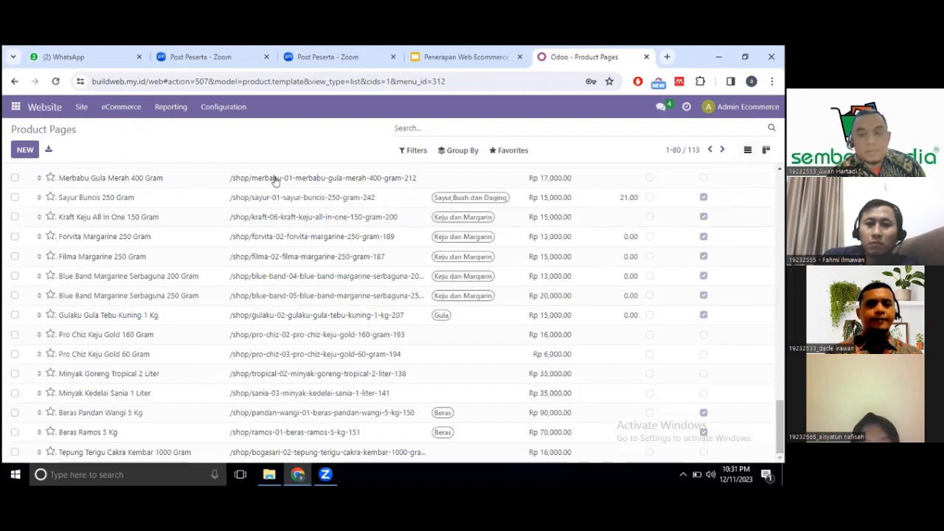
pyautogui.click(422, 127)
pyautogui.write('bon')
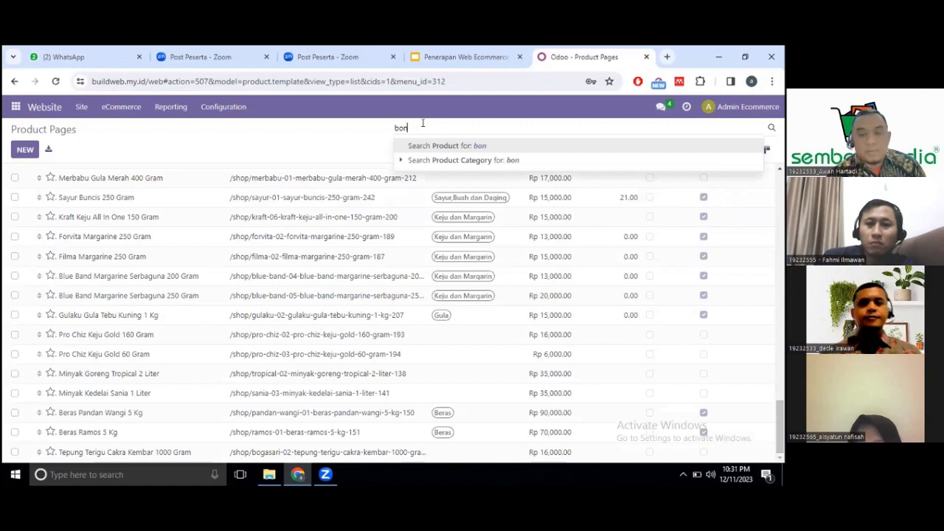
pyautogui.press('Return')
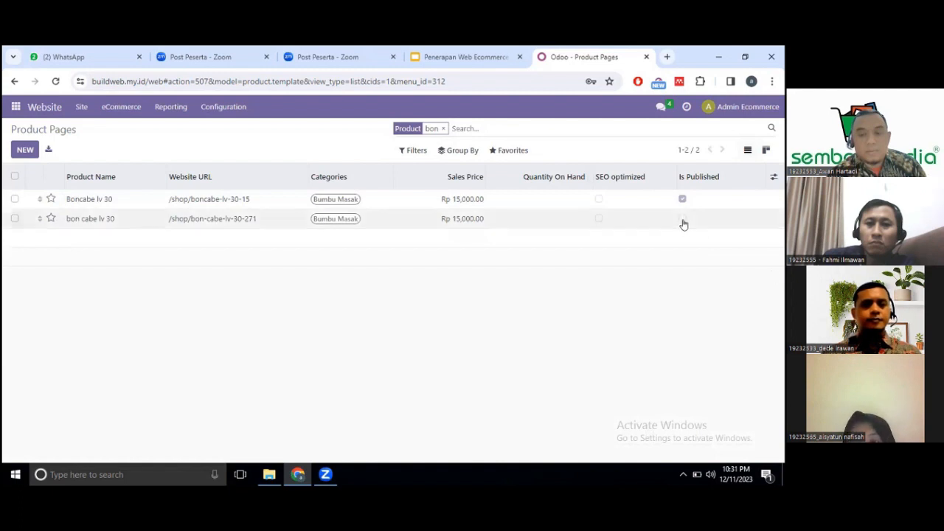
# Preview the bon cabe lv 30 shop page, then return to its product form.
pyautogui.click(630, 212)
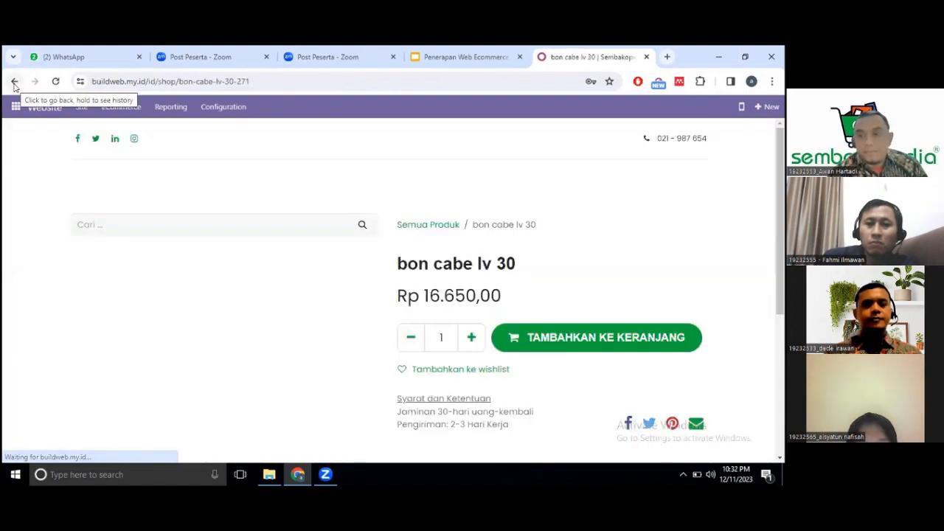
pyautogui.click(13, 83)
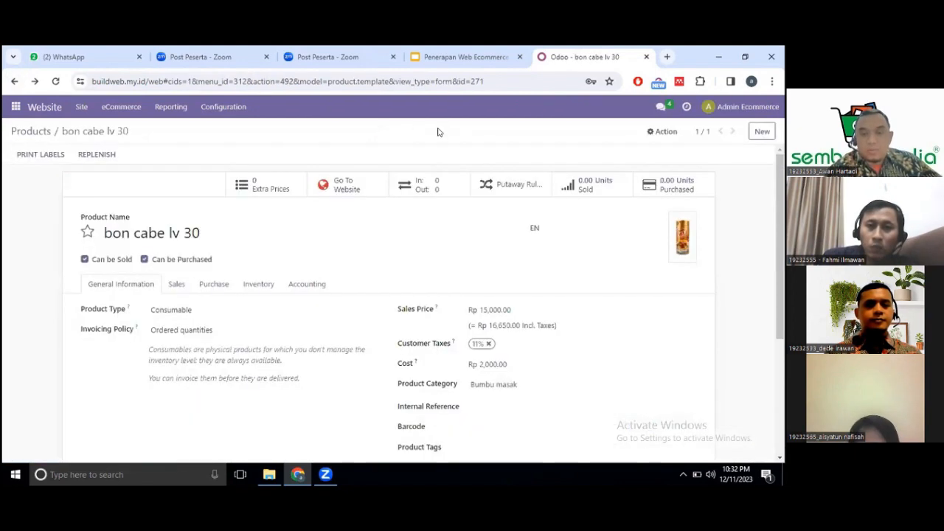
# Reopen Site > Products and filter the list for 'bon'.
pyautogui.click(81, 107)
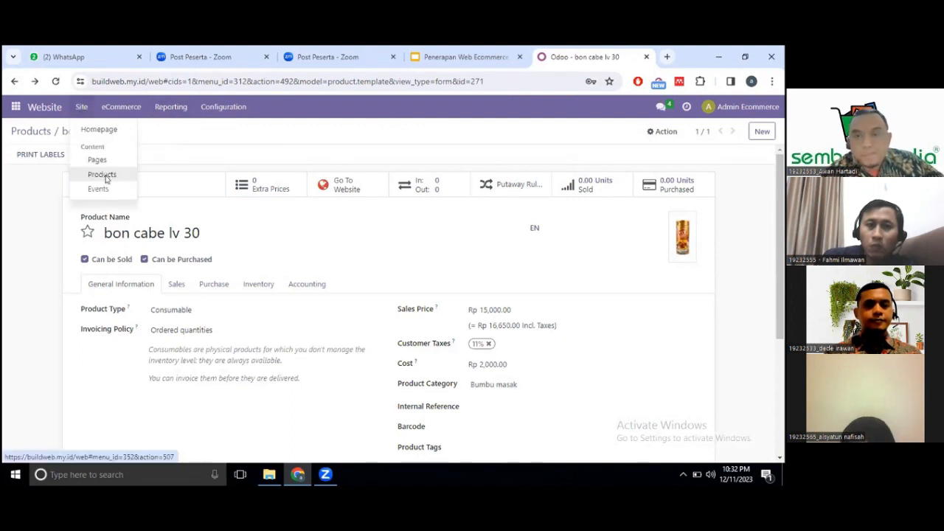
pyautogui.click(105, 177)
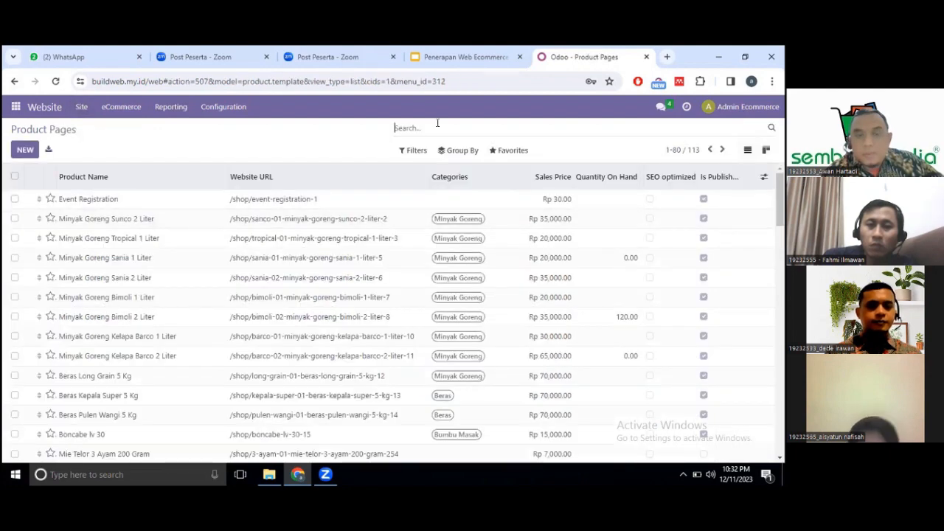
pyautogui.write('bon')
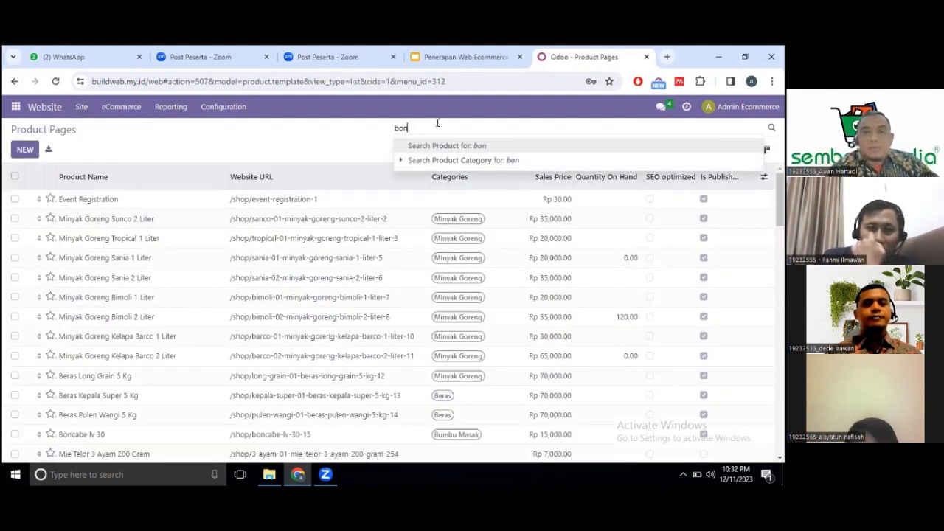
pyautogui.press('Return')
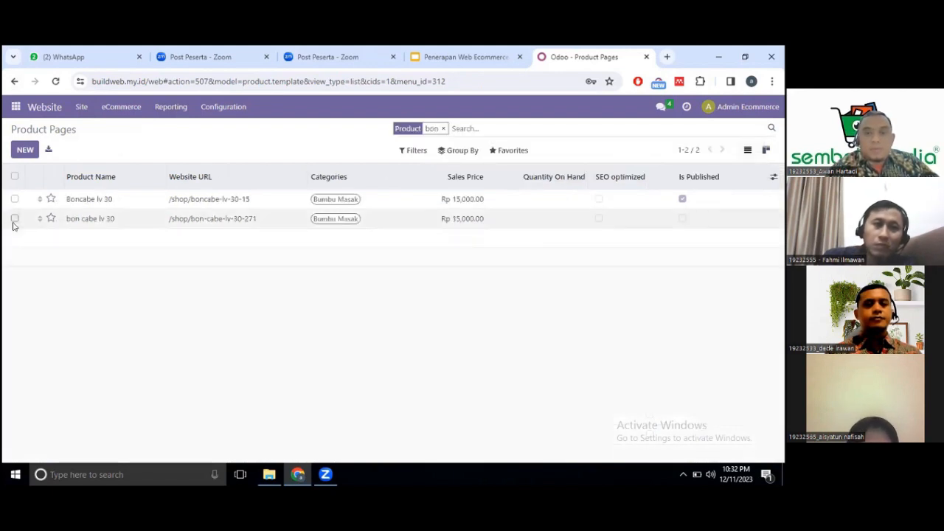
# Publish the bon cabe lv 30 row via Action > Publish and confirm.
pyautogui.click(14, 220)
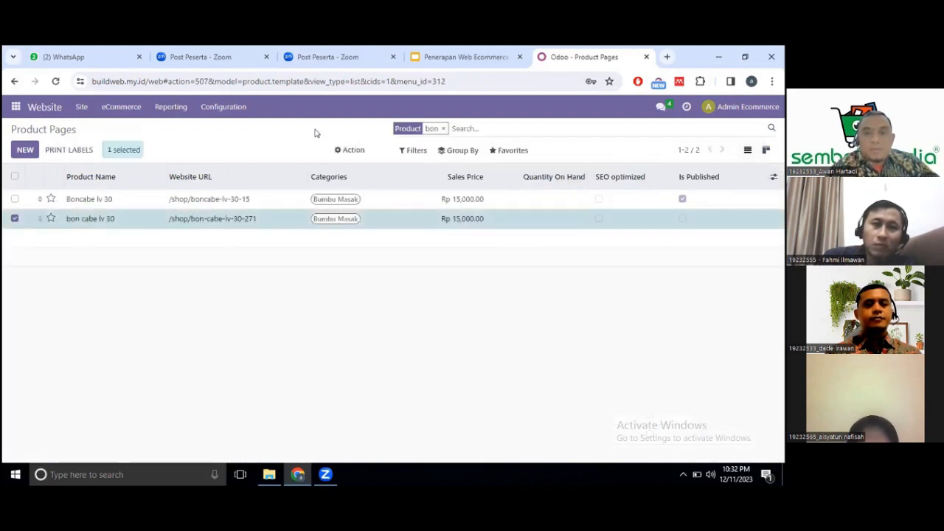
pyautogui.click(346, 152)
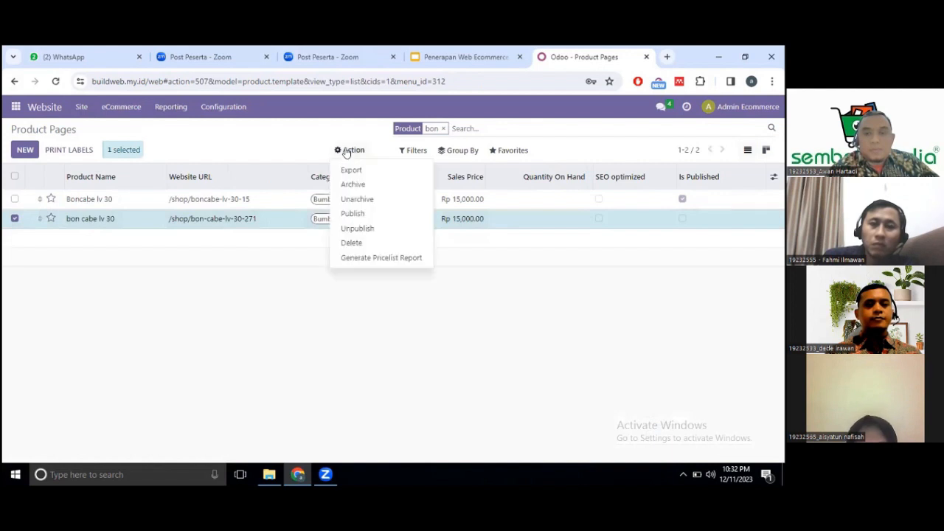
pyautogui.click(353, 213)
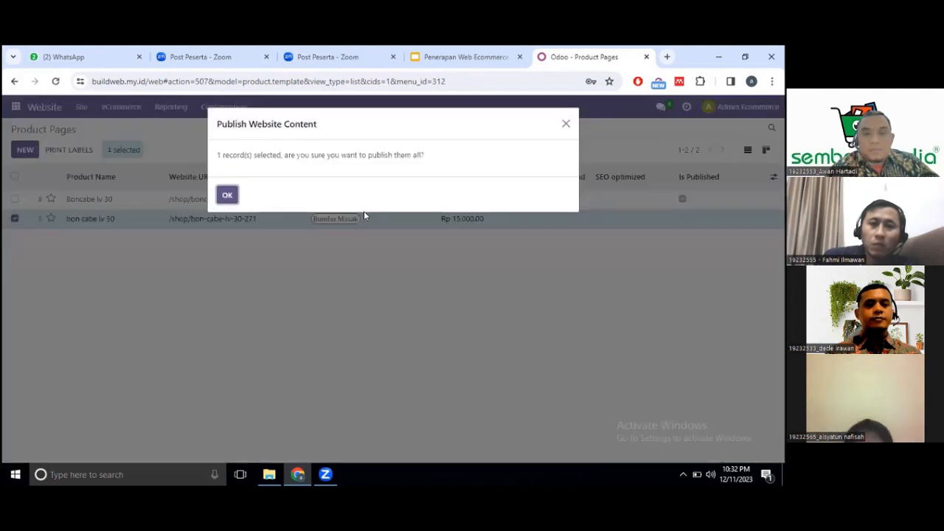
pyautogui.click(226, 196)
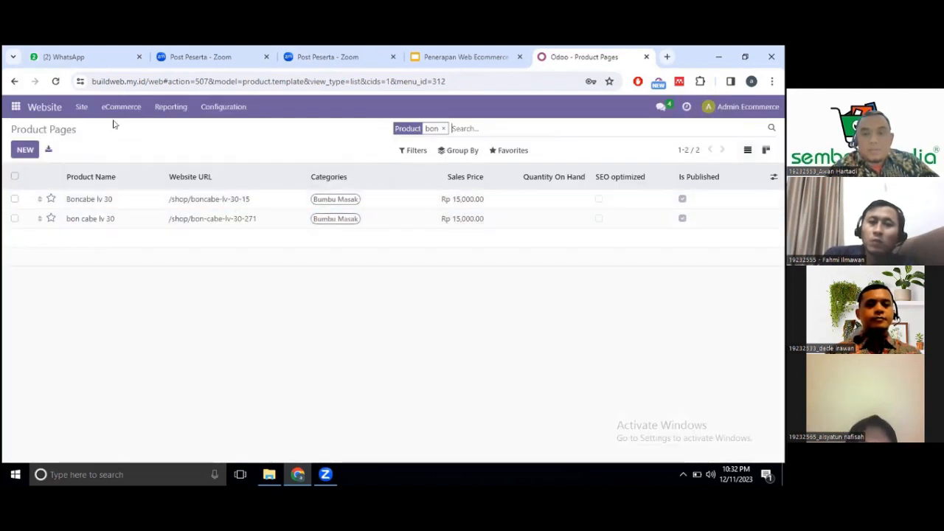
# Open eCommerce > Customers and scroll through the 30 customer cards.
pyautogui.click(135, 110)
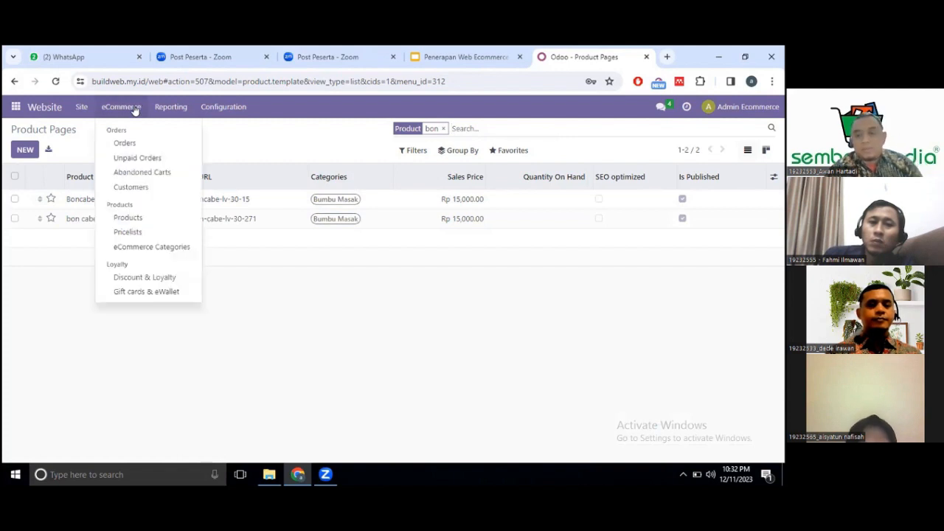
pyautogui.click(138, 187)
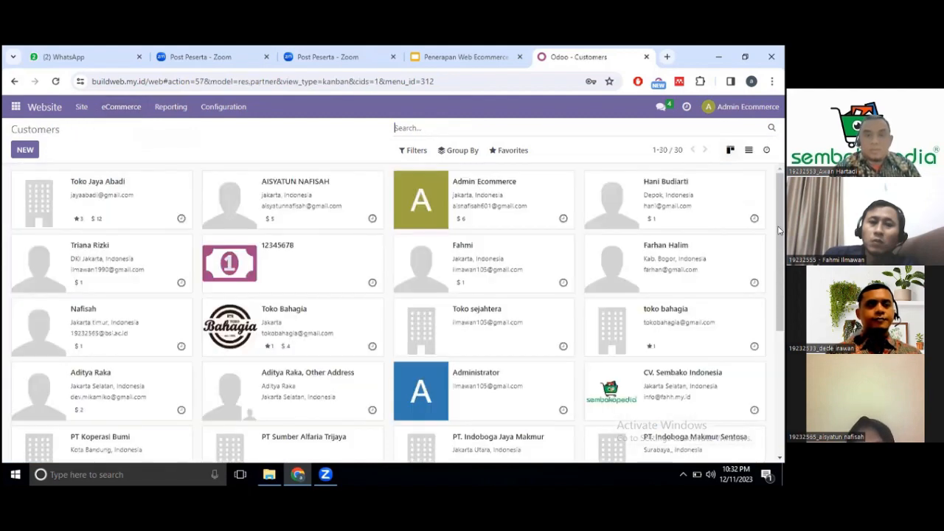
pyautogui.scroll(-3, 784, 396)
pyautogui.scroll(-1, 784, 381)
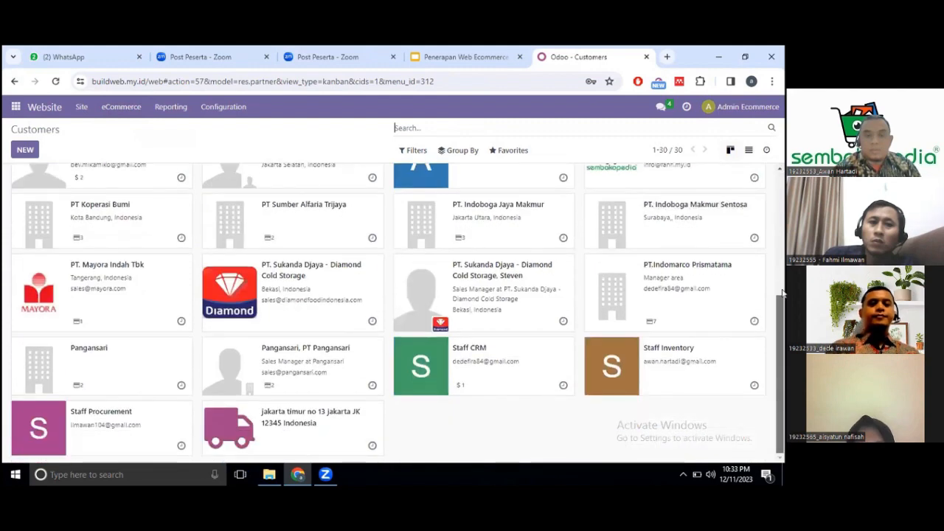
pyautogui.scroll(4, 784, 229)
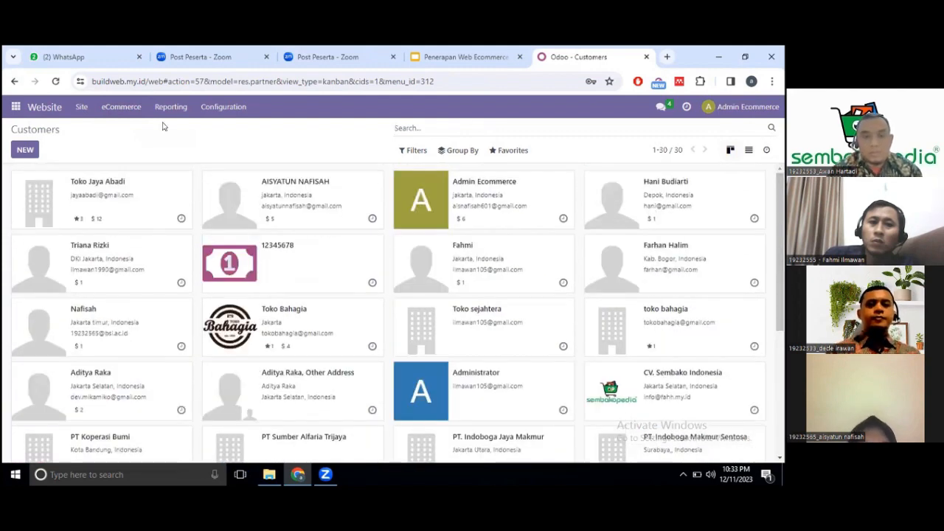
pyautogui.click(172, 112)
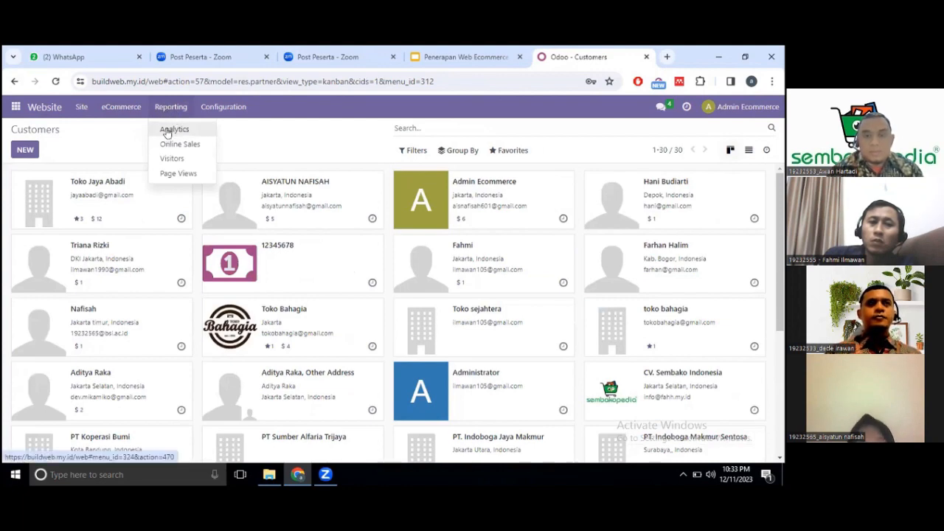
# Open Reporting > Analytics and scroll through the last-week sales dashboard.
pyautogui.click(166, 131)
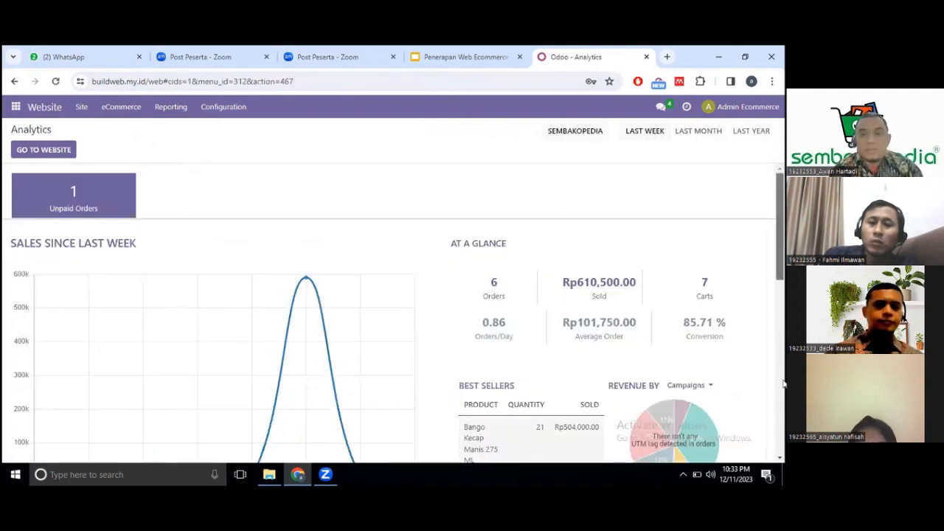
pyautogui.scroll(-5, 774, 295)
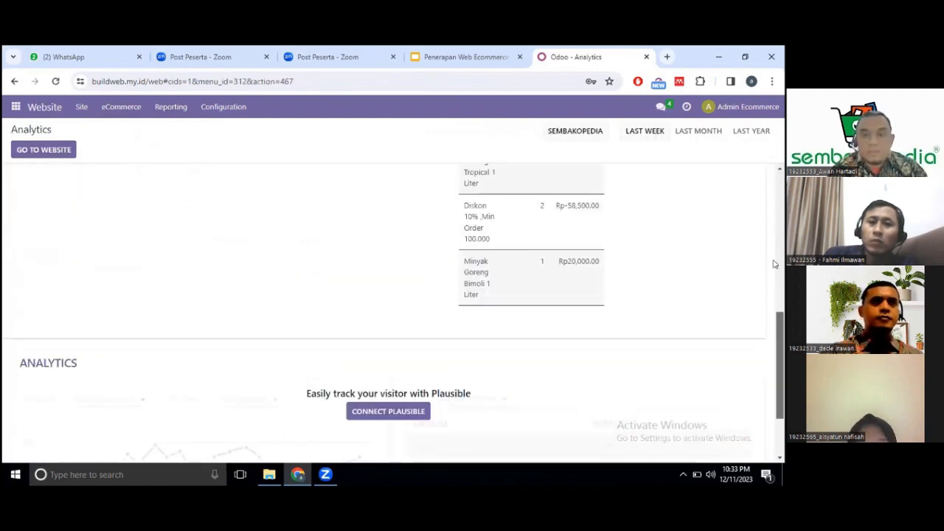
pyautogui.scroll(5, 774, 264)
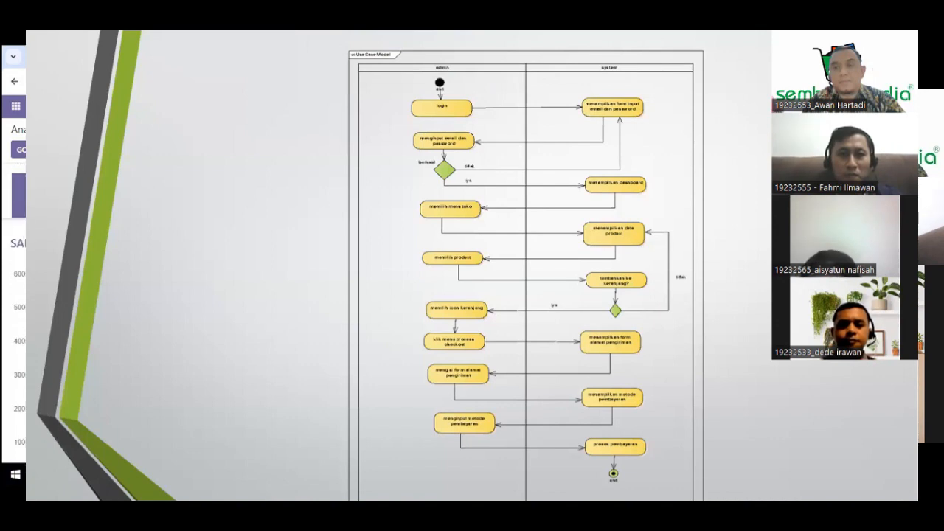
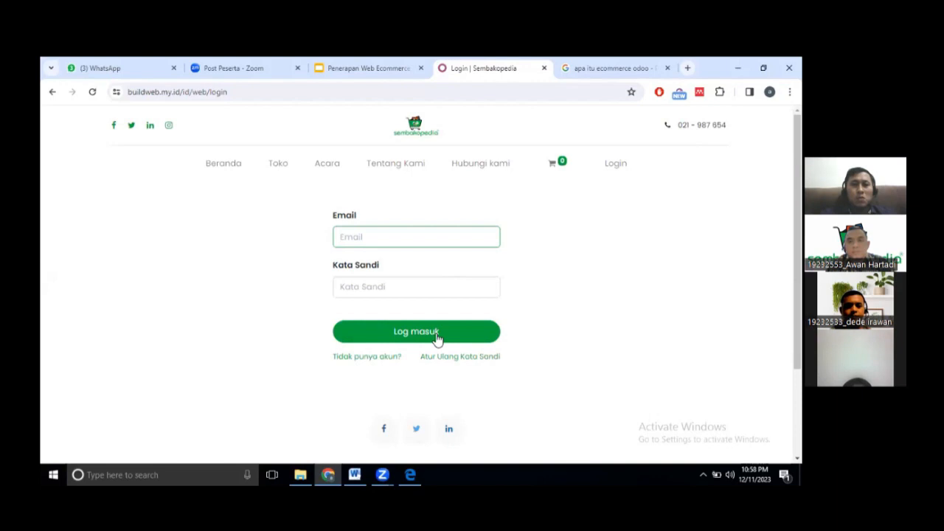
# Register a new shop account with the customer's email, name and a matching password.
pyautogui.click(380, 362)
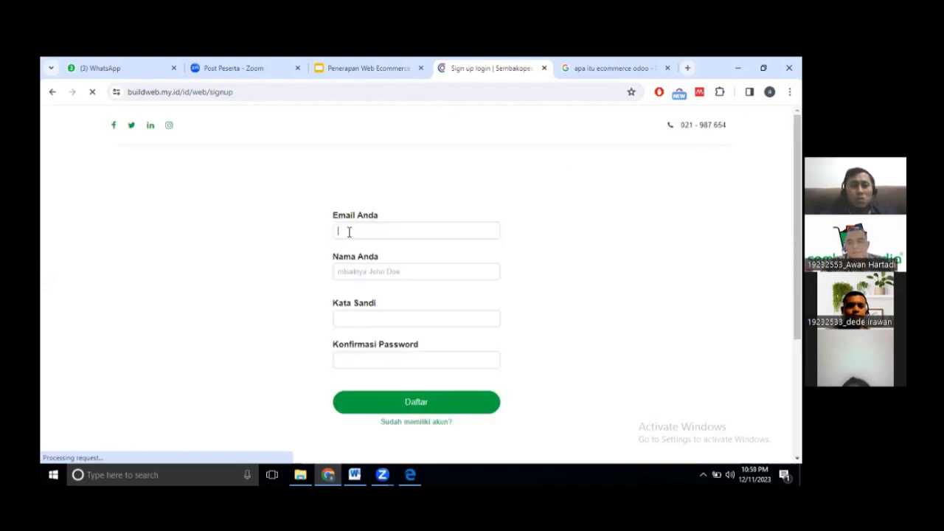
pyautogui.click(348, 232)
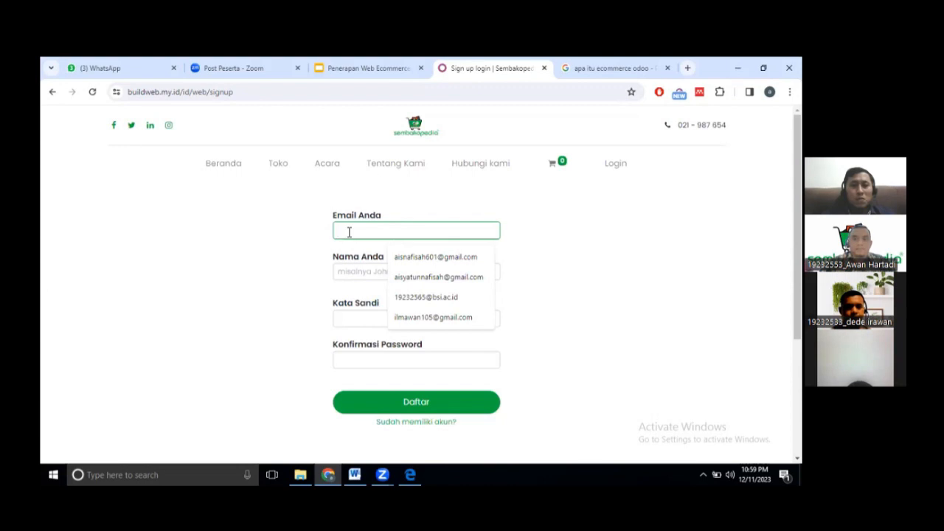
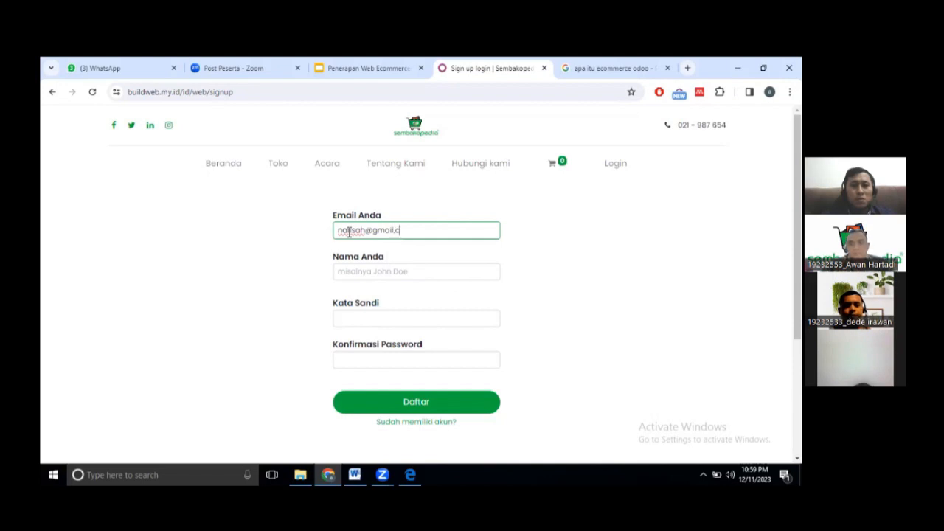
pyautogui.click(348, 273)
pyautogui.write('na')
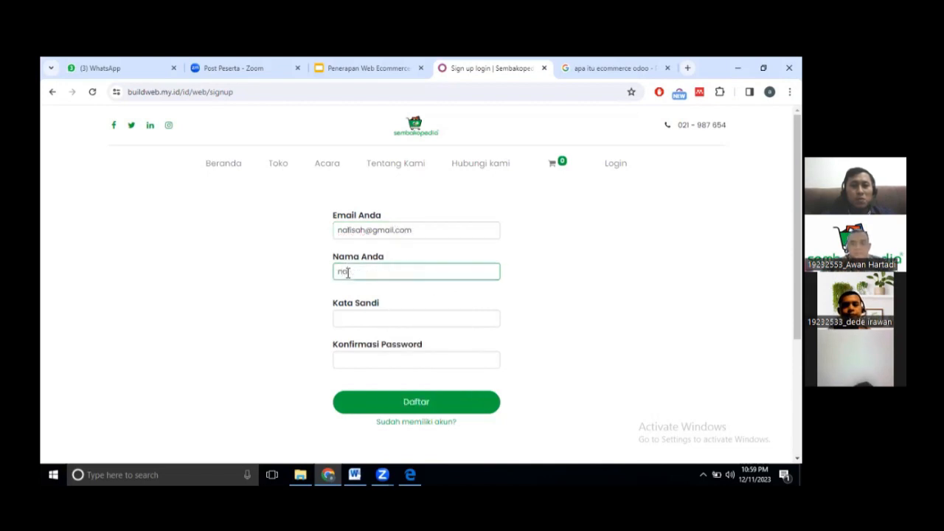
pyautogui.write('fisah')
pyautogui.click(362, 316)
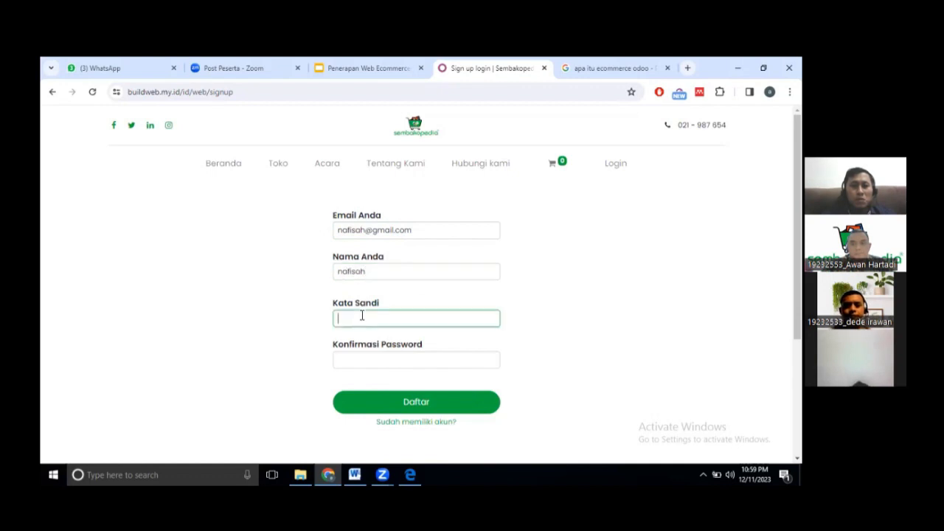
pyautogui.write('12345678')
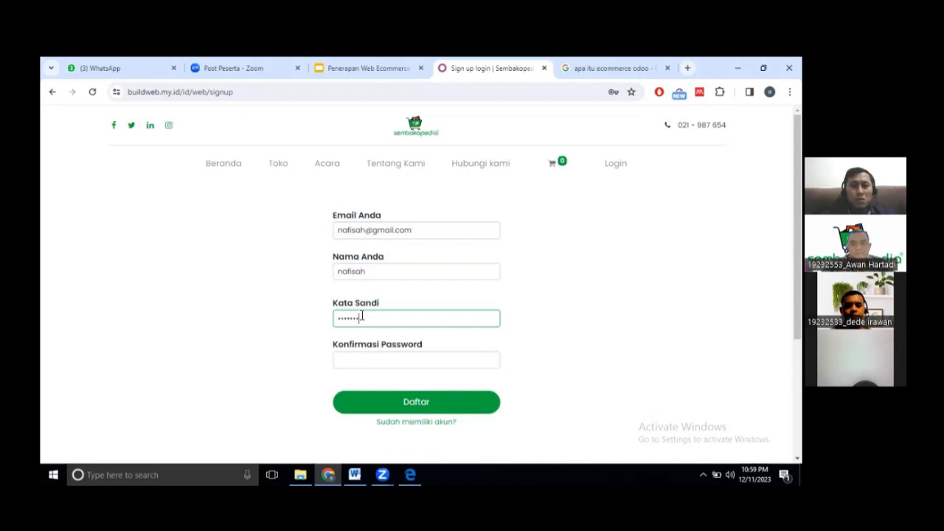
pyautogui.click(376, 357)
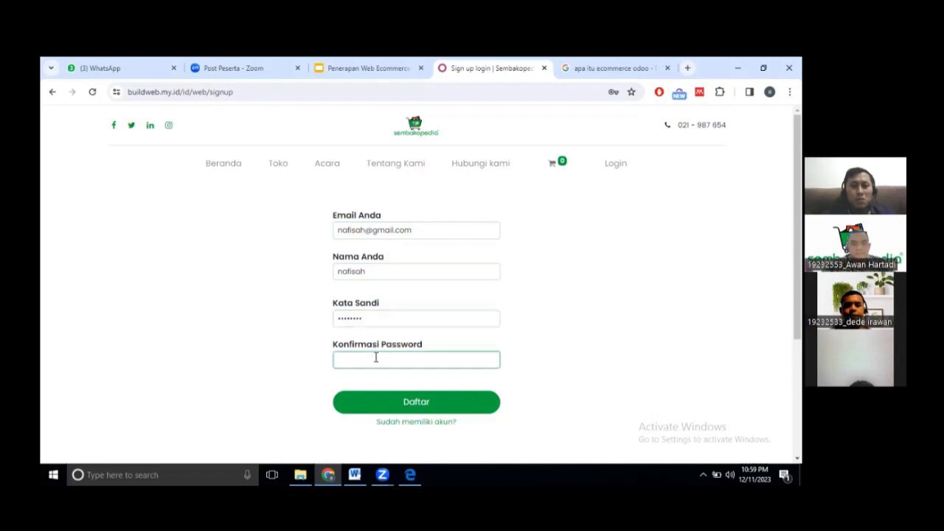
pyautogui.write('12345678')
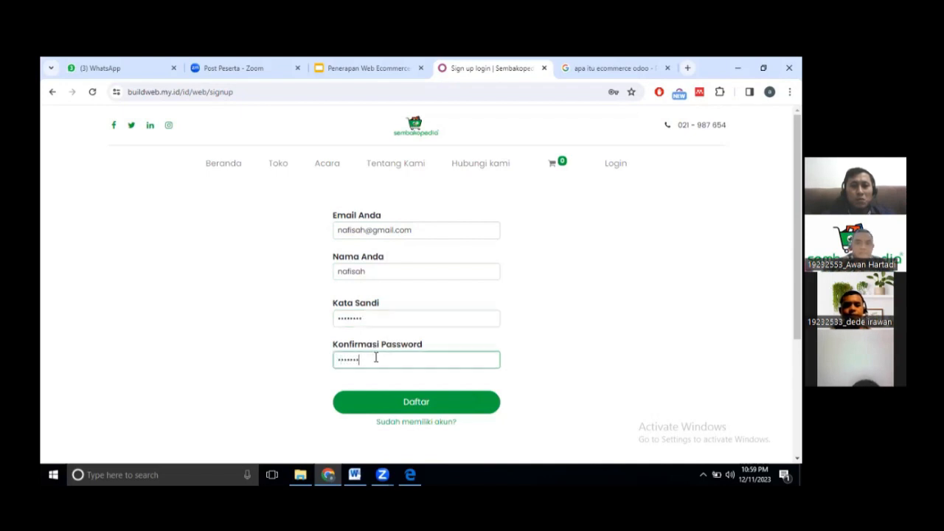
pyautogui.click(418, 404)
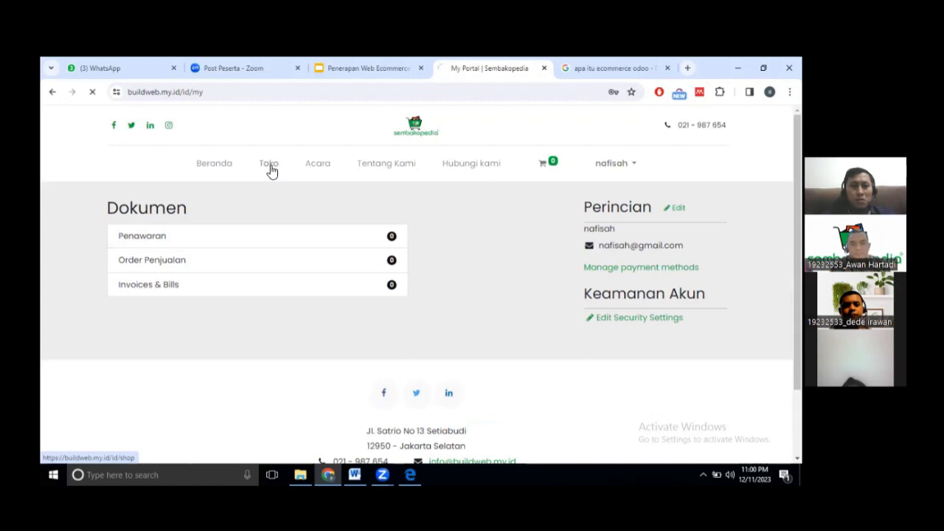
# Browse the Toko shop and filter the products to the Beras category.
pyautogui.click(268, 164)
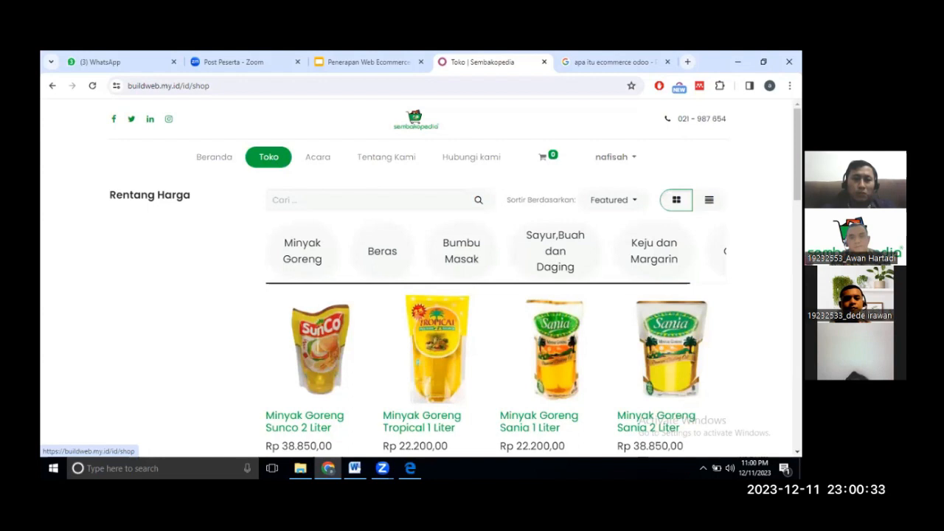
pyautogui.scroll(-4, 420, 295)
pyautogui.scroll(4, 421, 295)
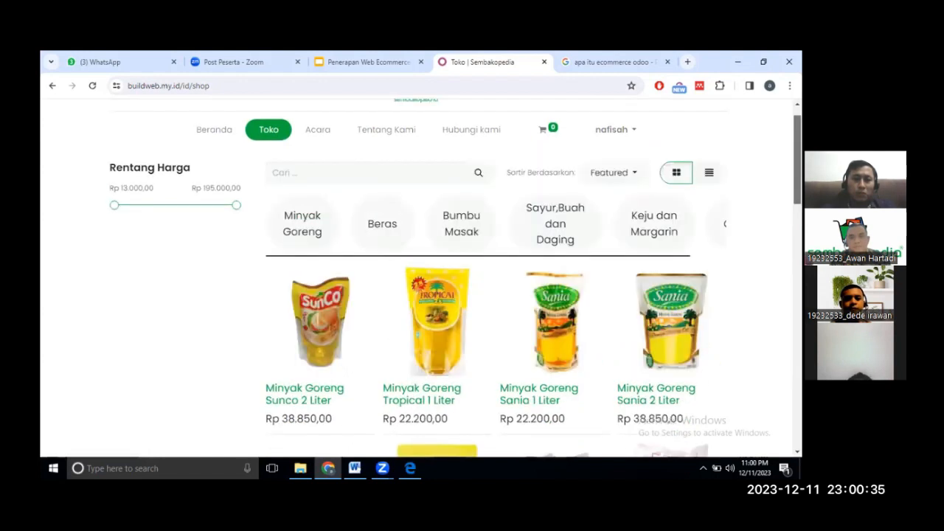
pyautogui.scroll(1, 378, 271)
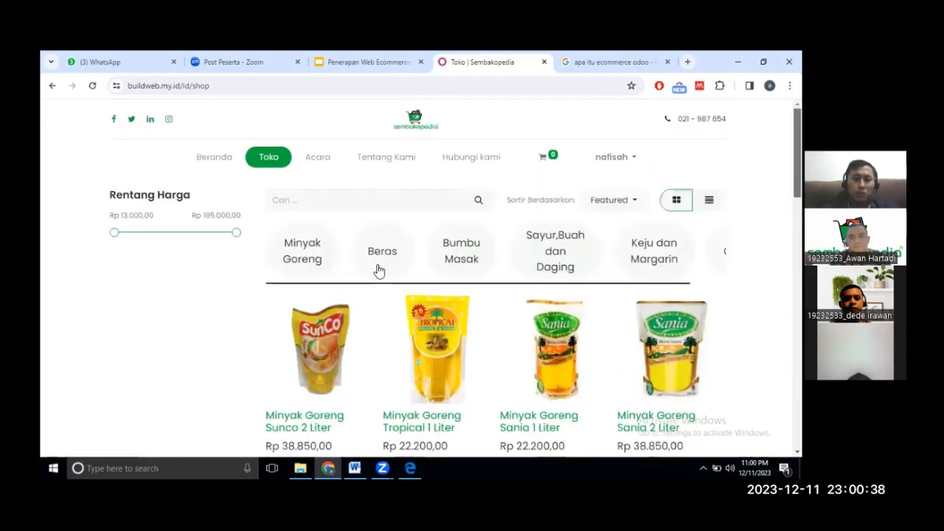
pyautogui.click(452, 263)
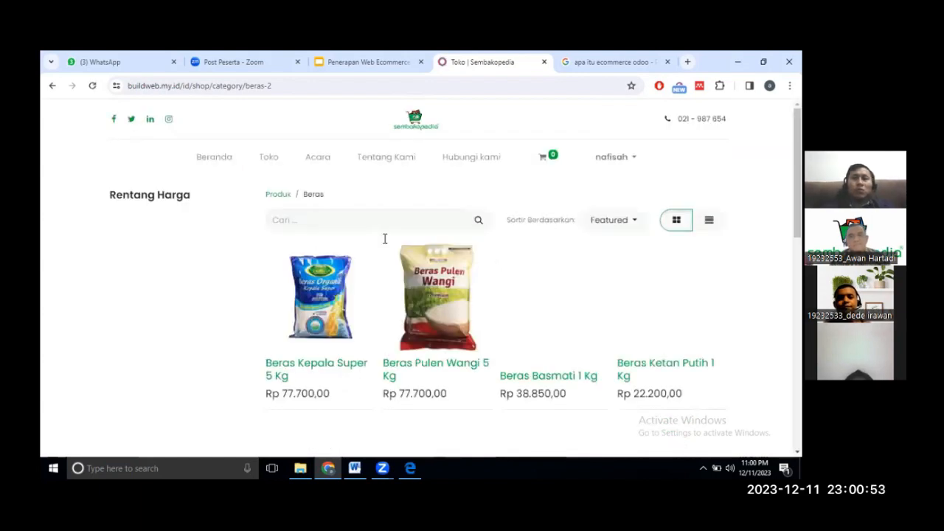
# Add 3 Beras Kepala Super 5 Kg to the cart and review it at Rp 209.790,00.
pyautogui.click(318, 329)
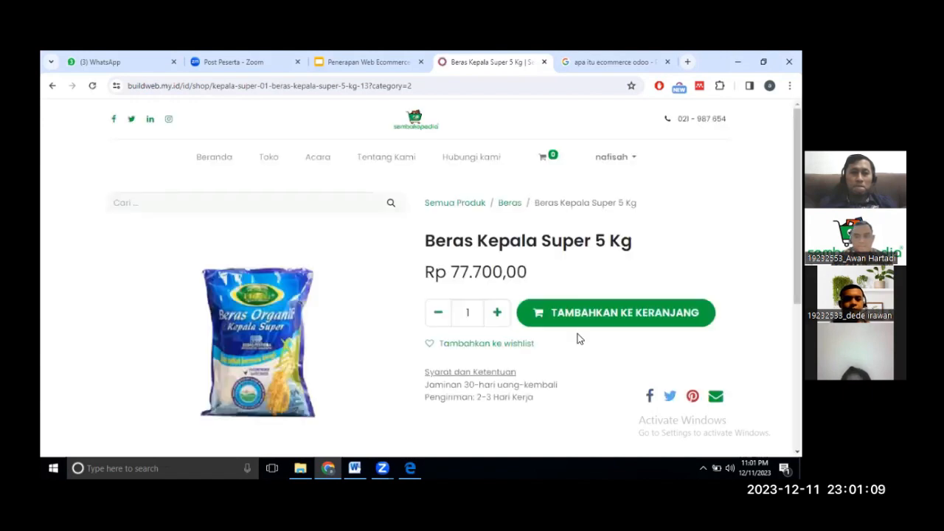
pyautogui.click(498, 312)
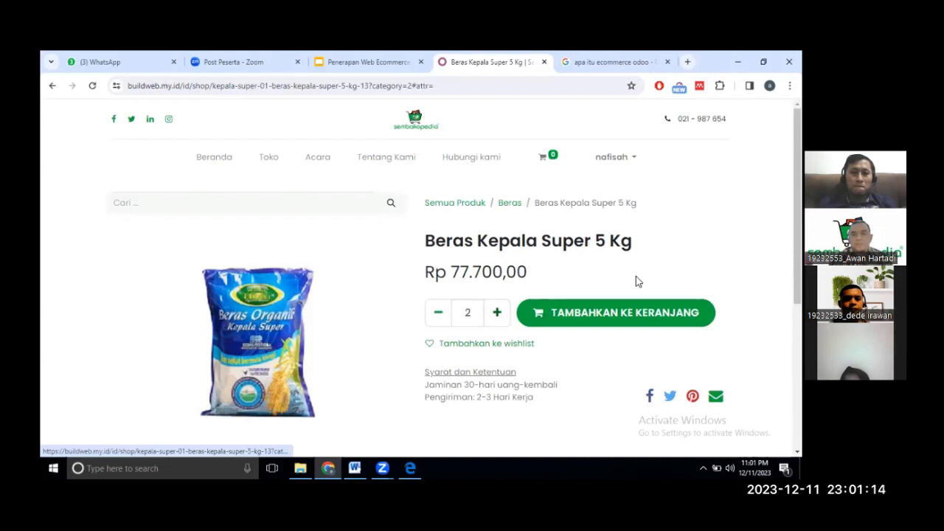
pyautogui.click(625, 315)
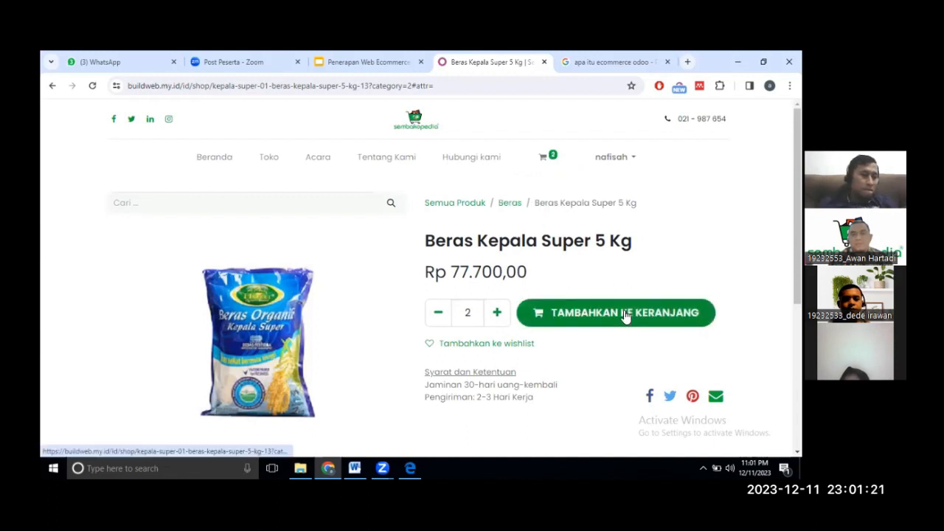
pyautogui.click(544, 162)
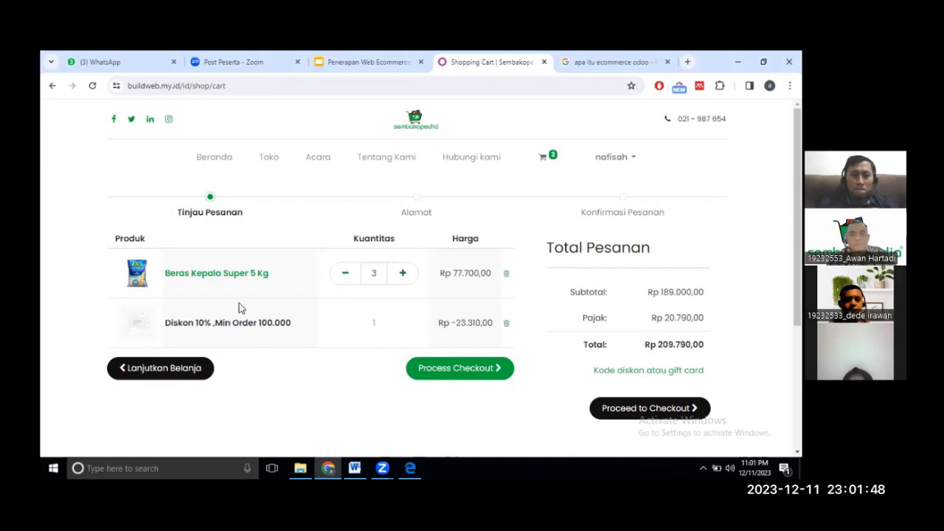
# Add one Minyak Goreng Sunco 2 Liter and check the cart's Rp 244.755,00 total.
pyautogui.click(176, 376)
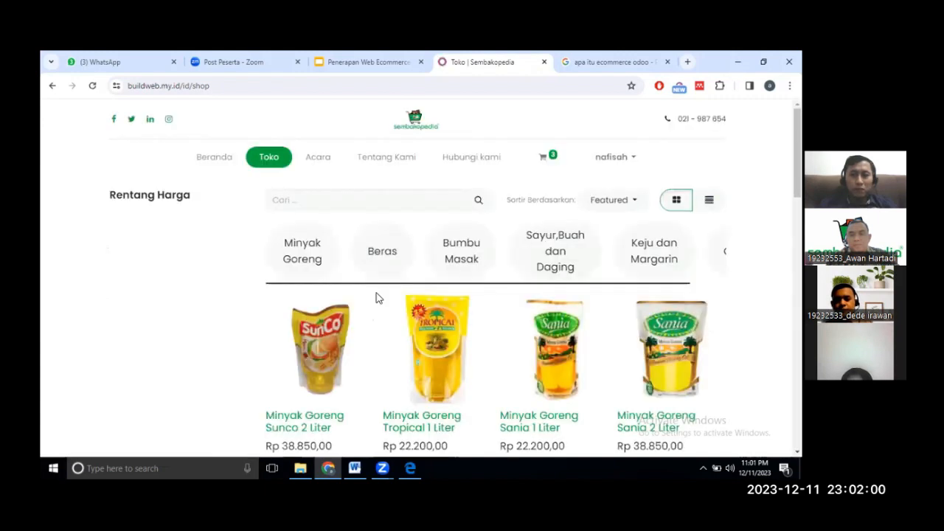
pyautogui.click(330, 355)
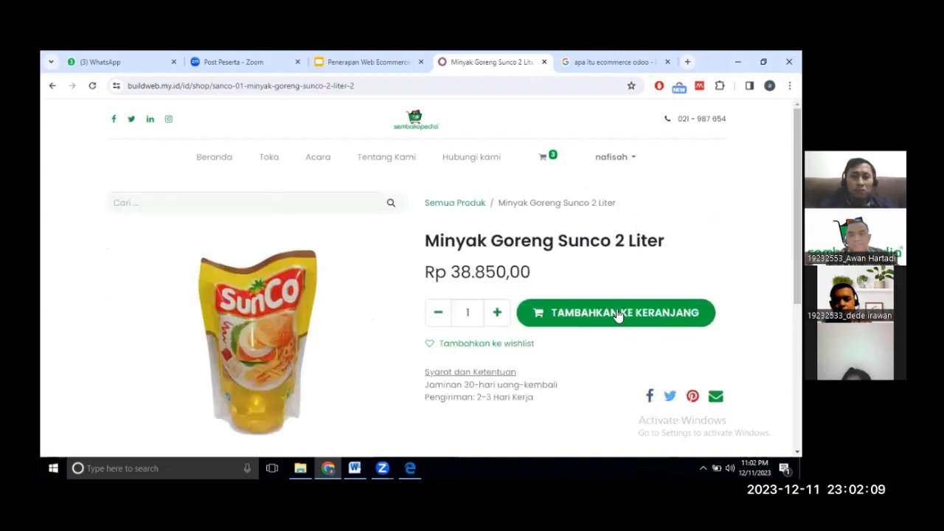
pyautogui.click(618, 315)
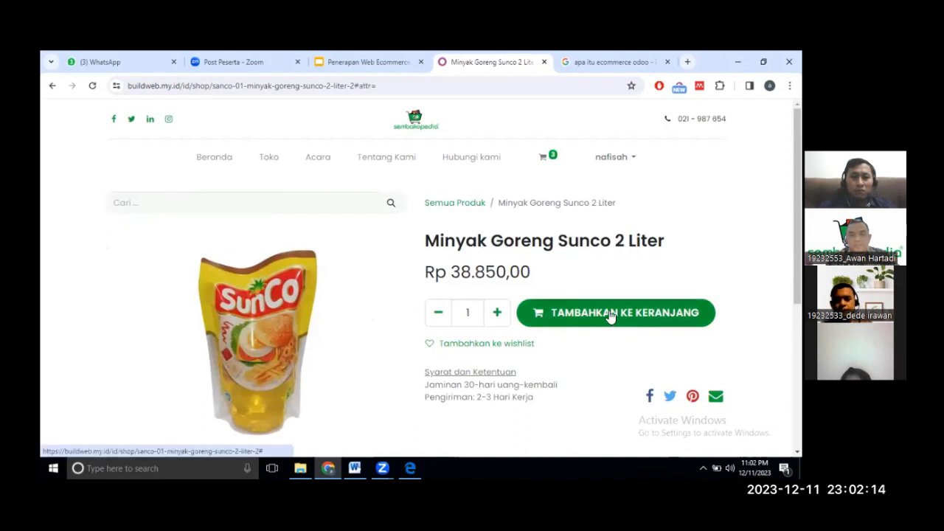
pyautogui.click(608, 313)
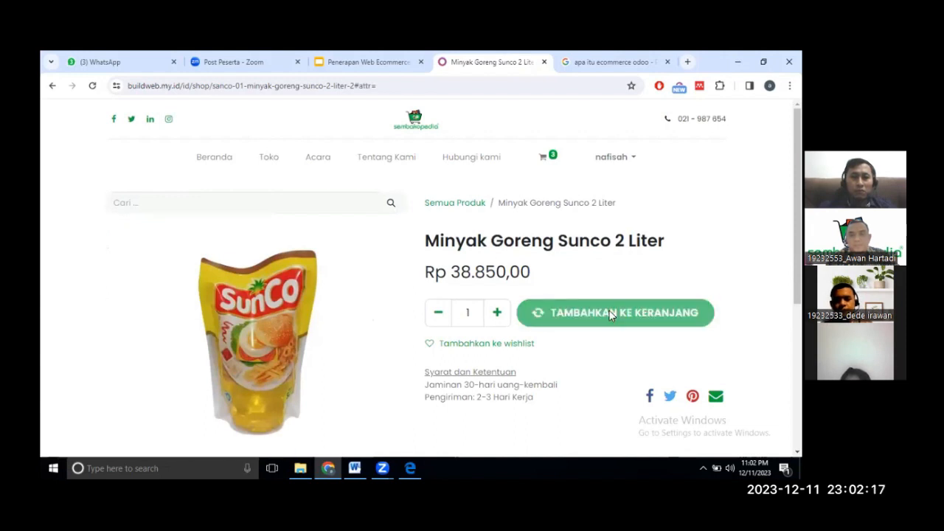
pyautogui.click(543, 160)
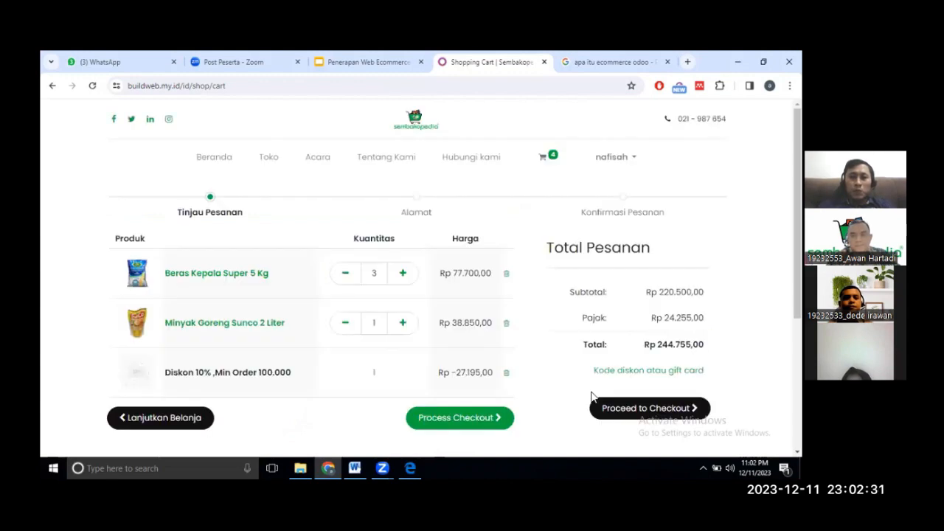
# Proceed to checkout and enter the customer's phone number.
pyautogui.click(636, 414)
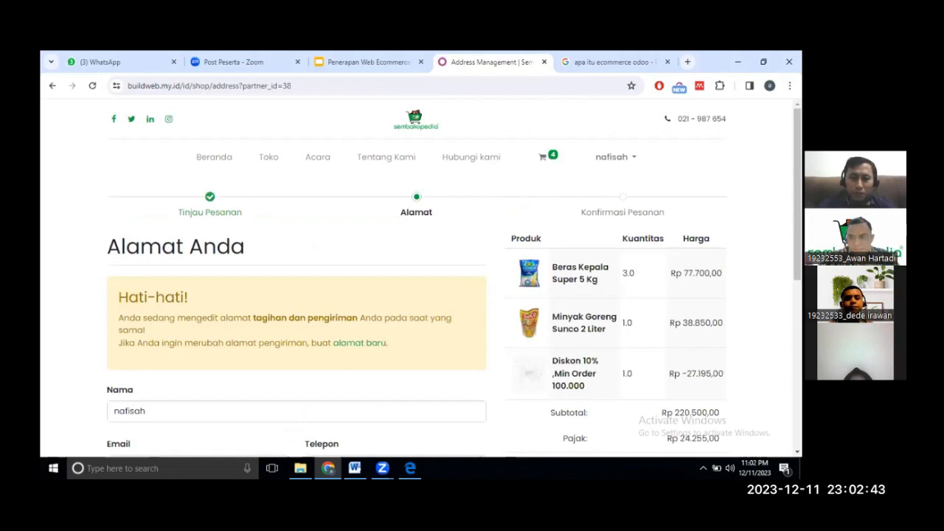
pyautogui.scroll(-2, 416, 281)
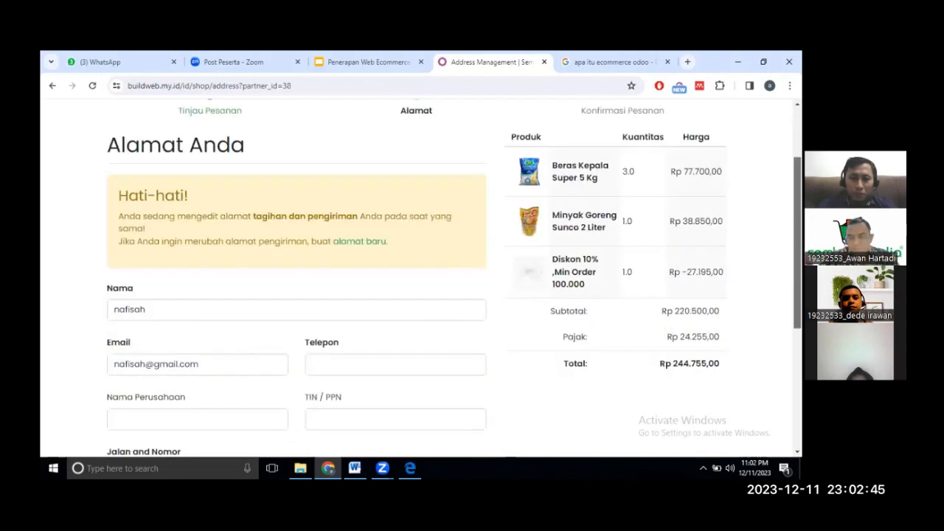
pyautogui.scroll(-2, 340, 223)
pyautogui.click(339, 224)
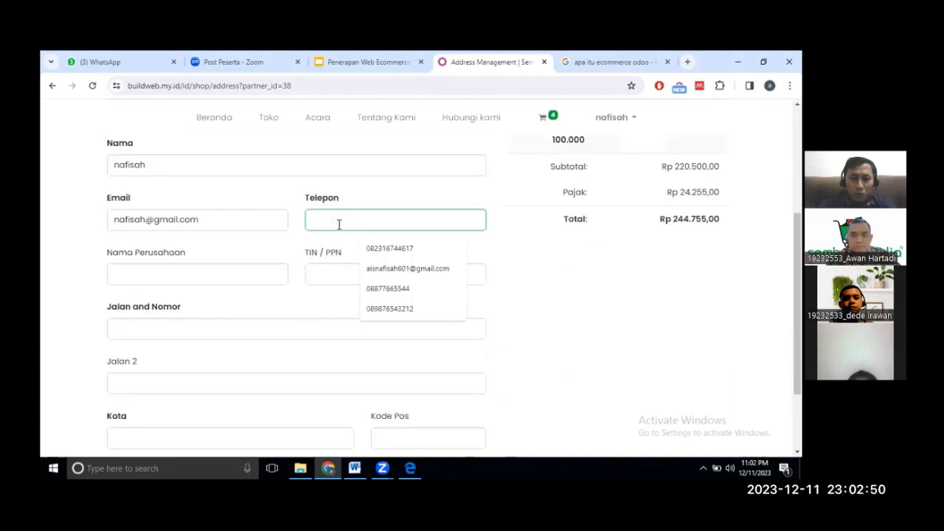
pyautogui.write('098765432123')
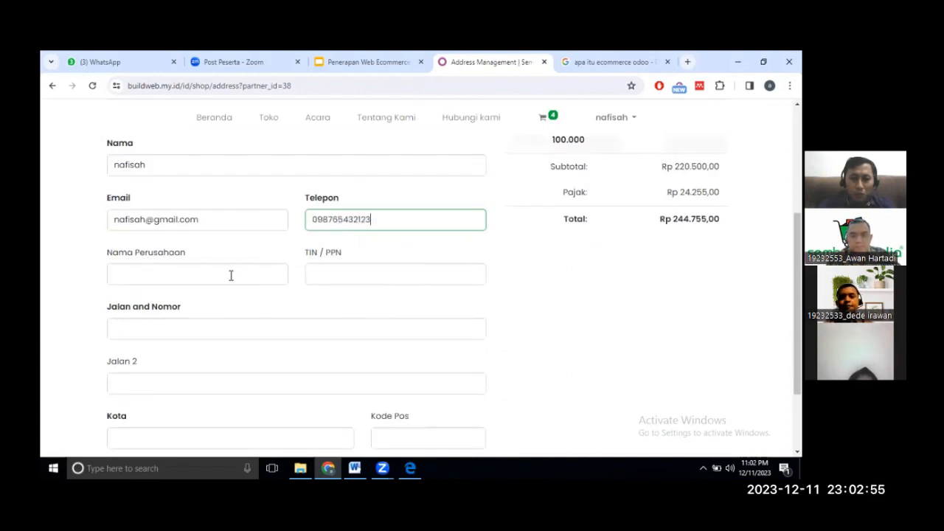
# Fill in the customer's street address, city and postal code.
pyautogui.click(219, 322)
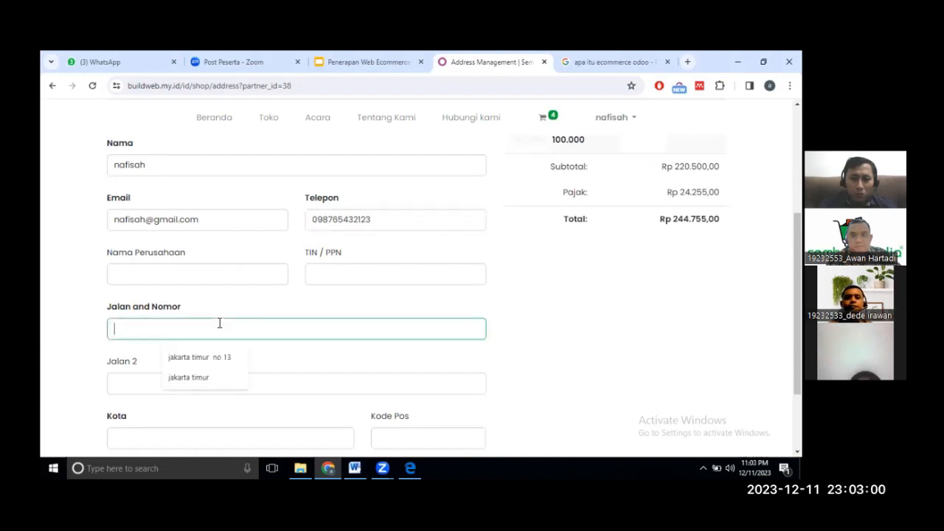
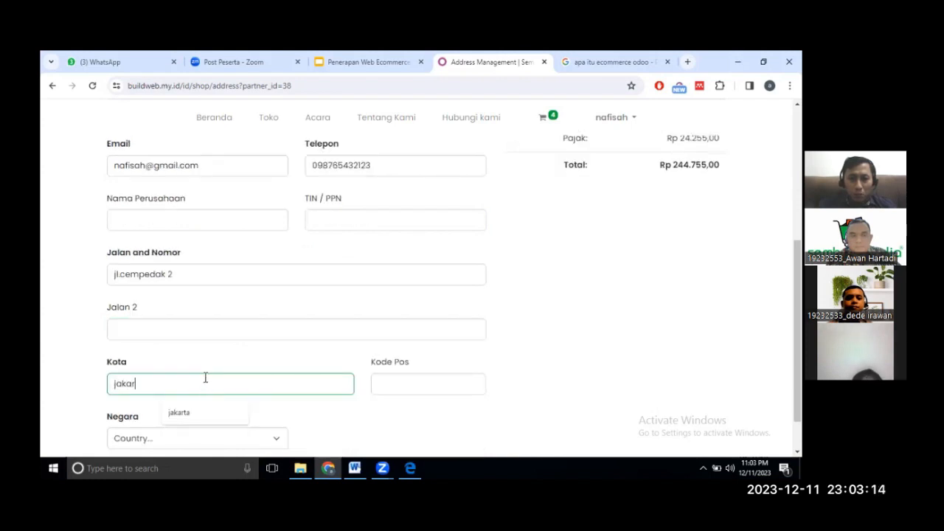
pyautogui.click(399, 383)
pyautogui.click(398, 383)
pyautogui.write('09876')
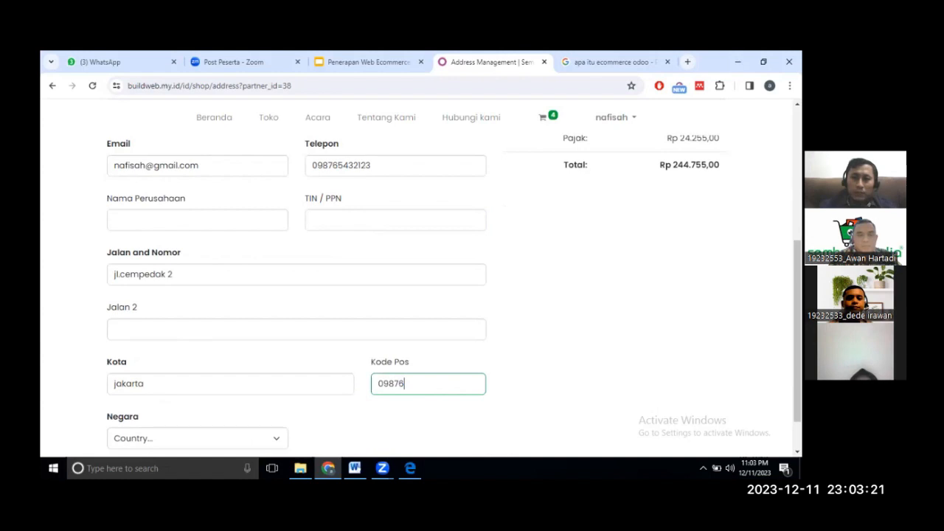
pyautogui.scroll(-1, 443, 280)
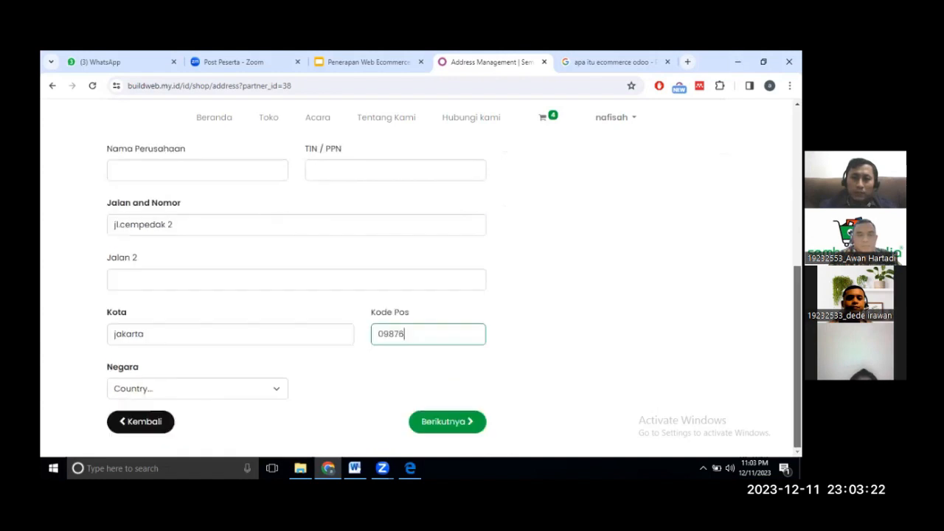
# Set the country to Indonesia and the province to Jakarta, then submit the address.
pyautogui.click(271, 394)
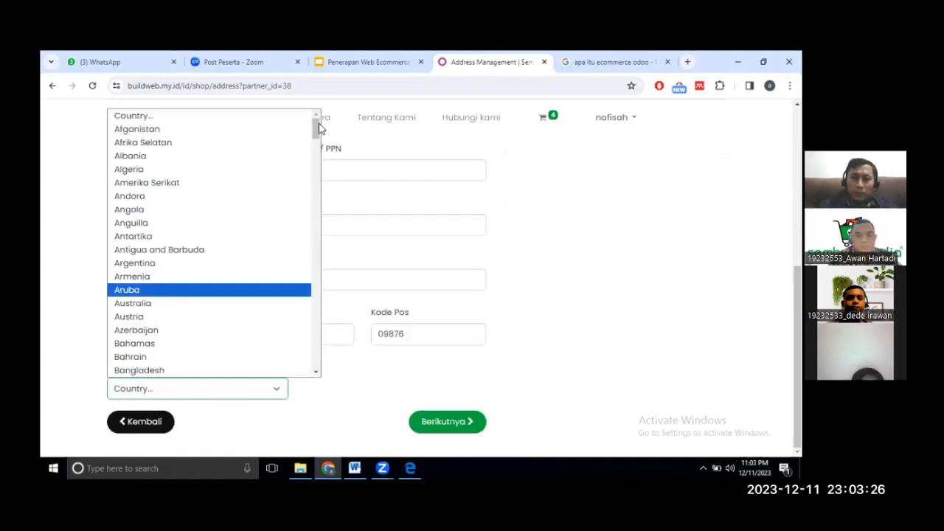
pyautogui.moveTo(318, 126); pyautogui.dragTo(334, 202)
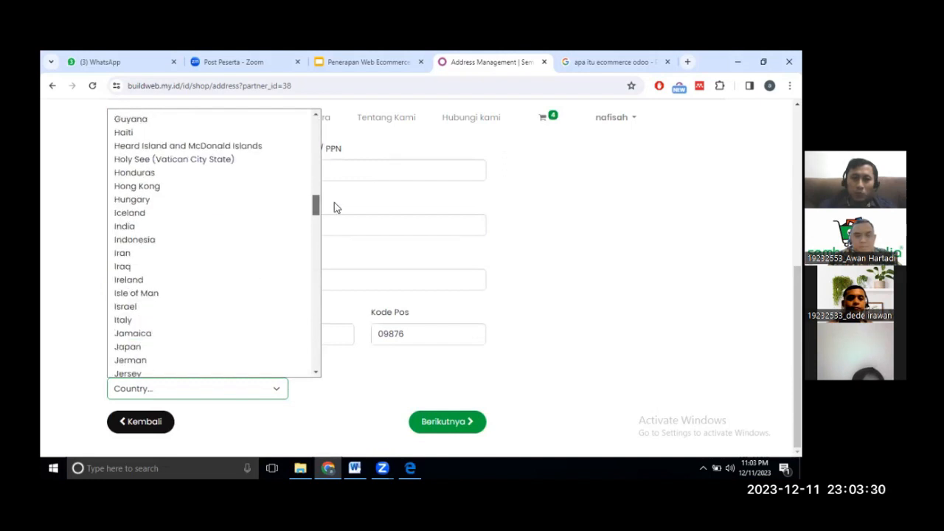
pyautogui.click(170, 244)
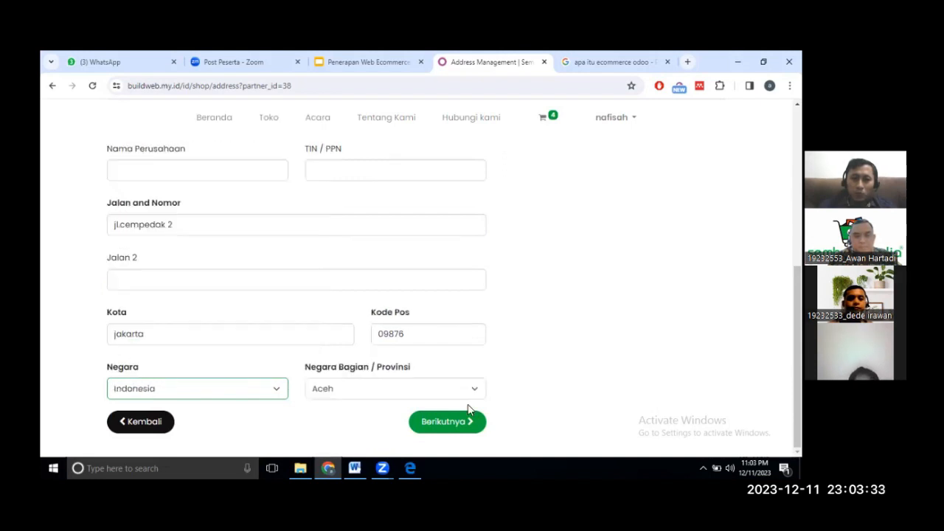
pyautogui.click(470, 389)
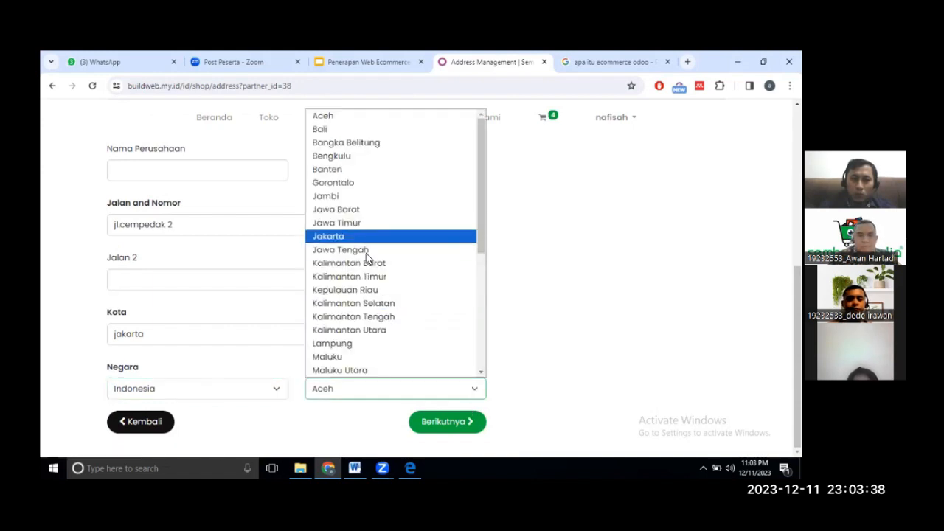
pyautogui.press('Return')
pyautogui.press('Return')
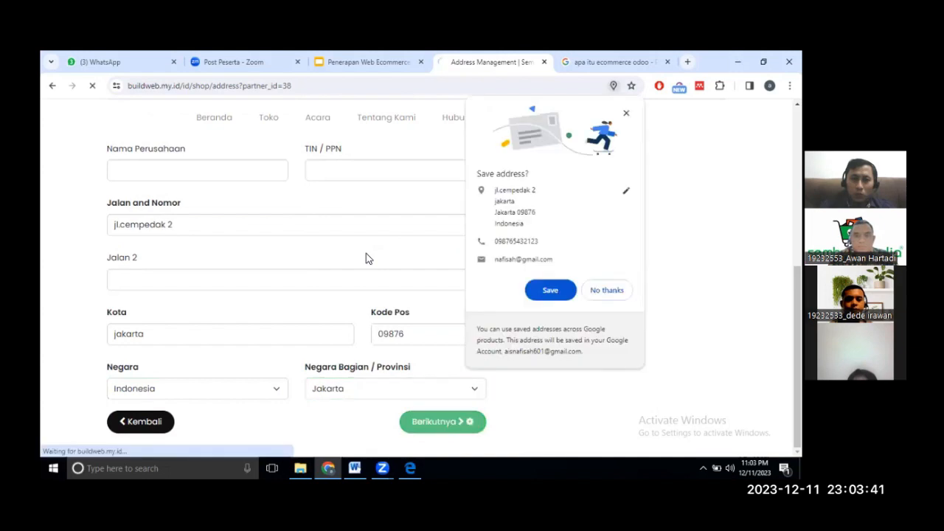
# Decline Chrome's save-address prompt and review the billing and shipping addresses with the order summary.
pyautogui.click(608, 290)
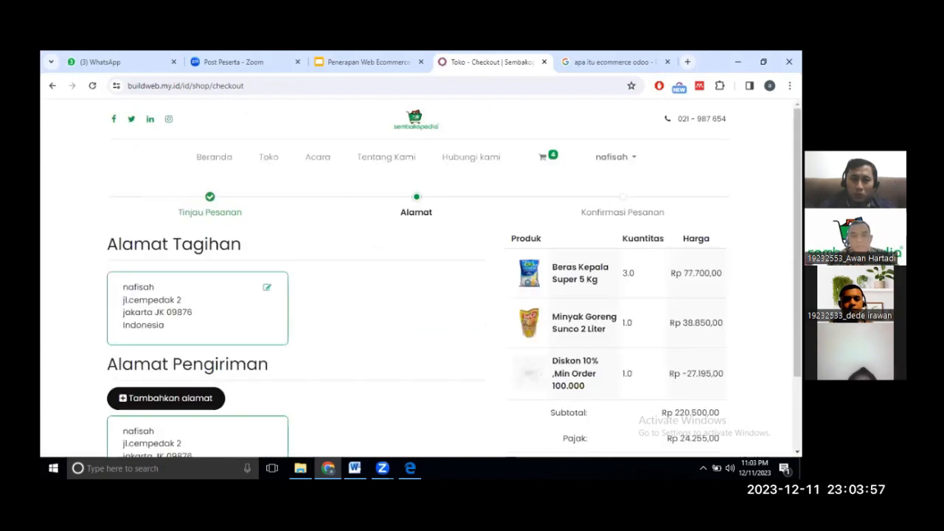
pyautogui.scroll(-2, 417, 280)
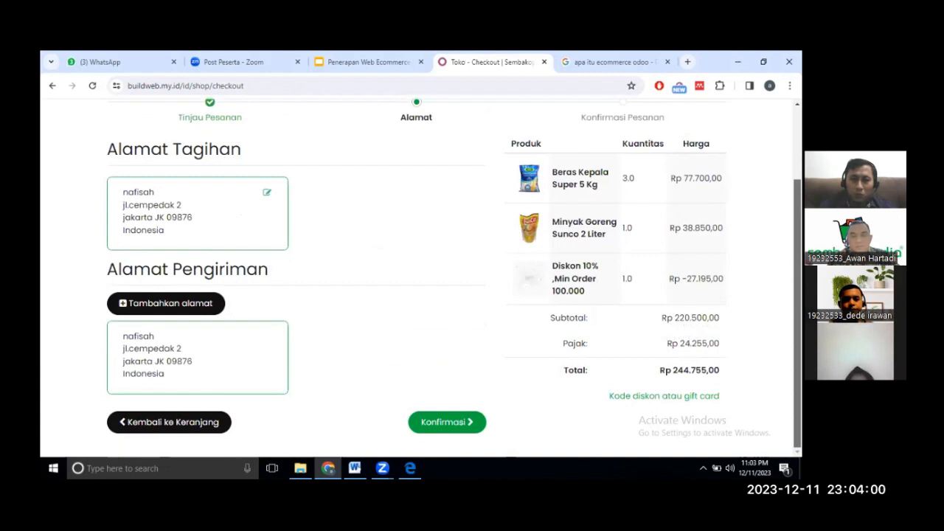
pyautogui.scroll(2, 417, 280)
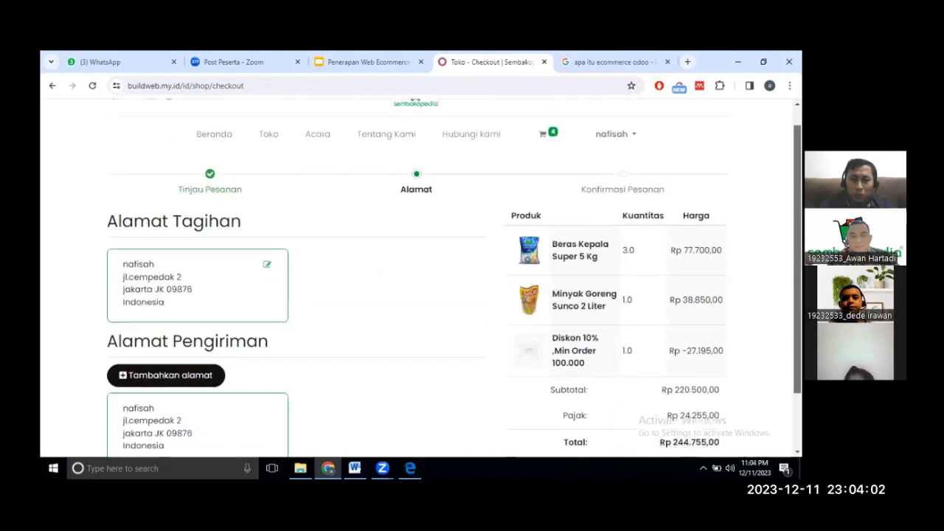
pyautogui.scroll(-1, 417, 280)
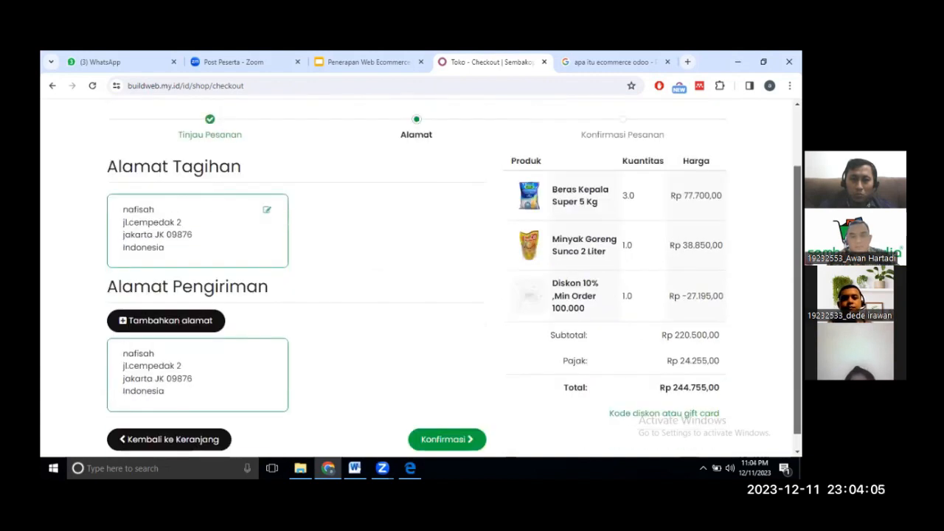
pyautogui.scroll(-1, 416, 281)
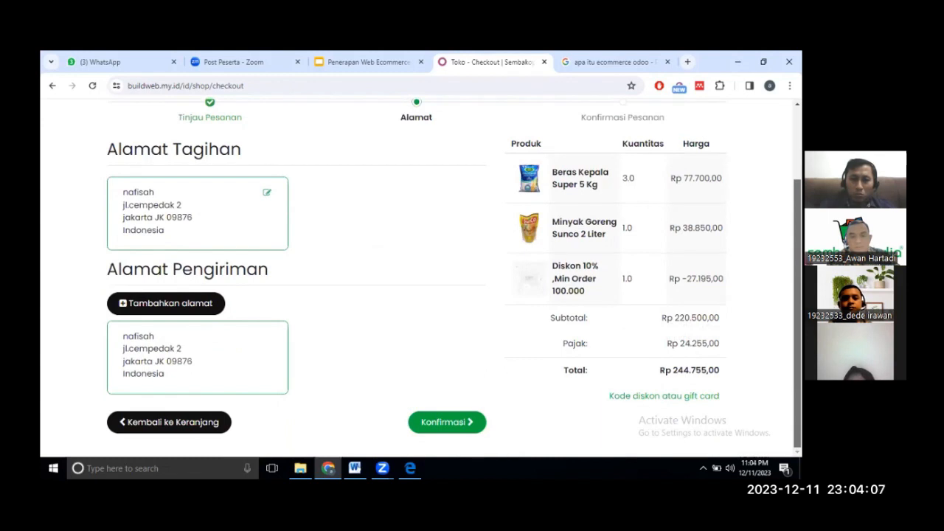
pyautogui.scroll(1, 417, 280)
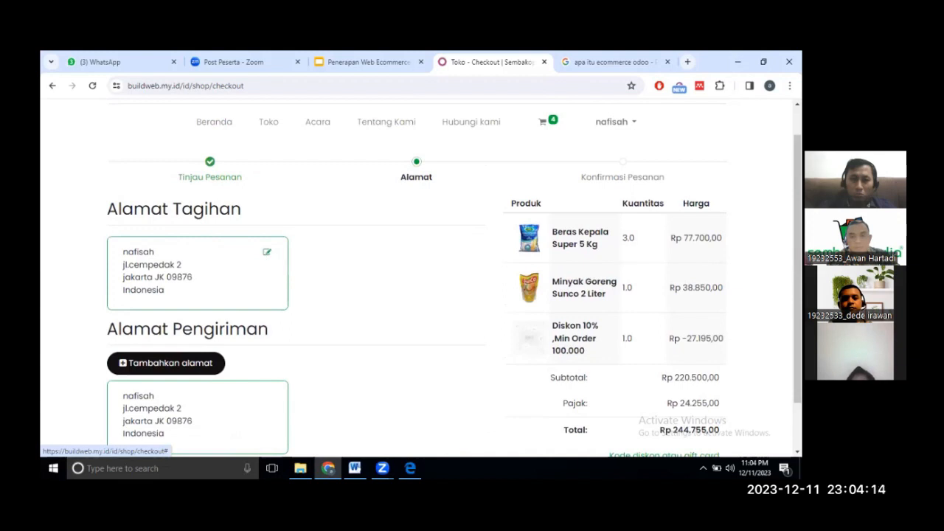
pyautogui.scroll(-1, 417, 280)
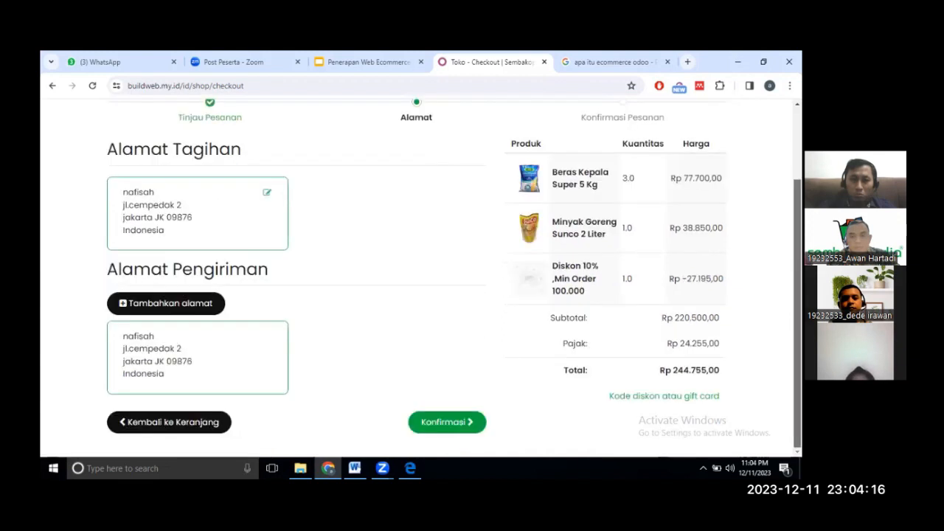
# Confirm the addresses, pick the Demo payment method and enter a test card number.
pyautogui.click(476, 413)
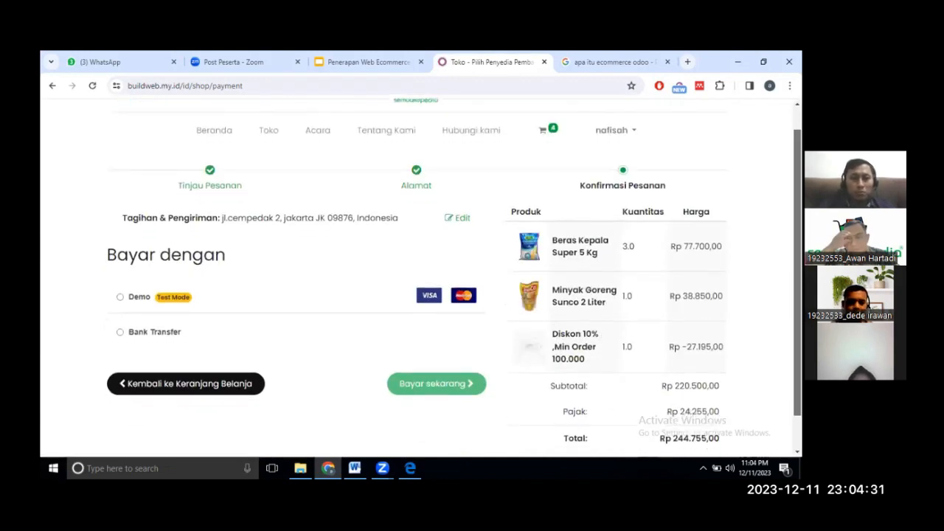
pyautogui.click(120, 289)
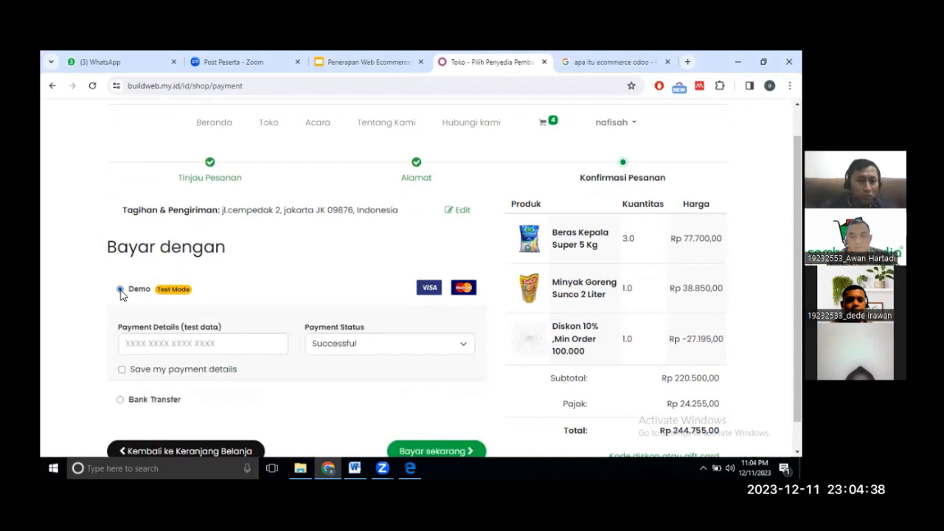
pyautogui.click(135, 338)
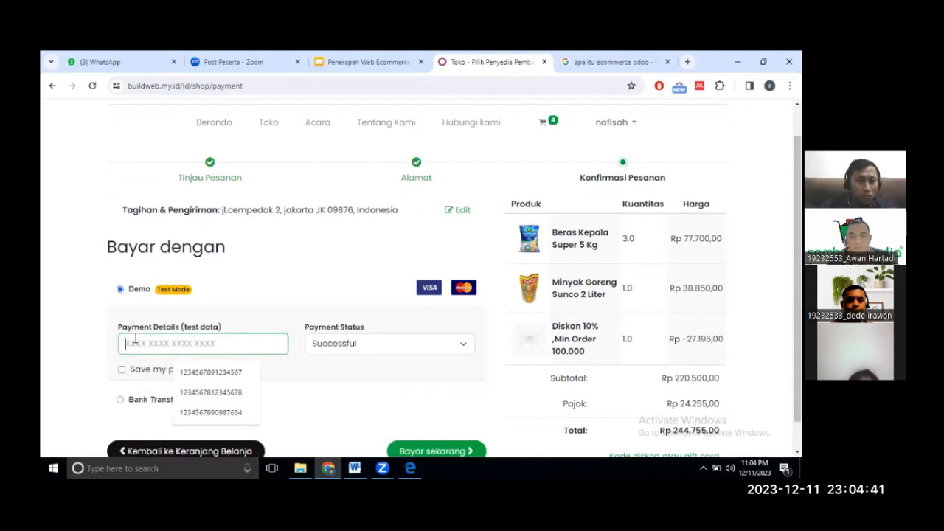
pyautogui.write('098765')
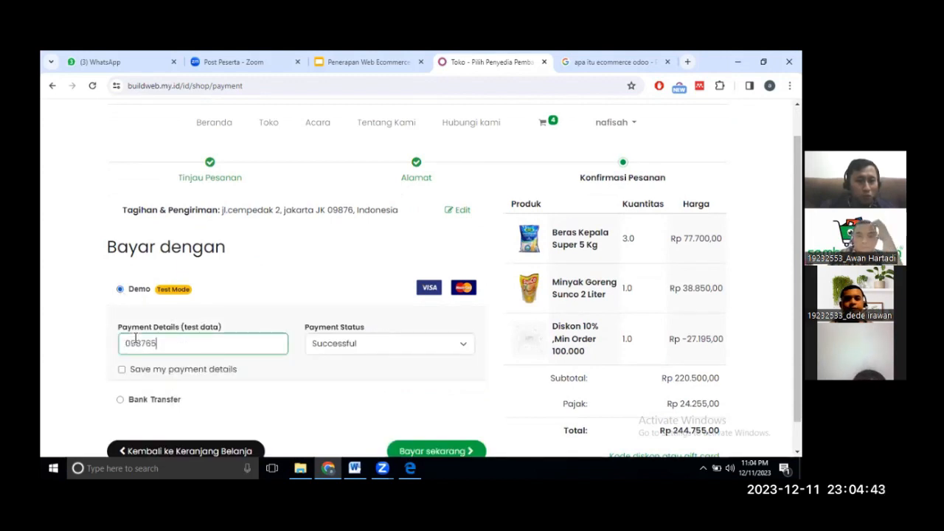
pyautogui.write('432123')
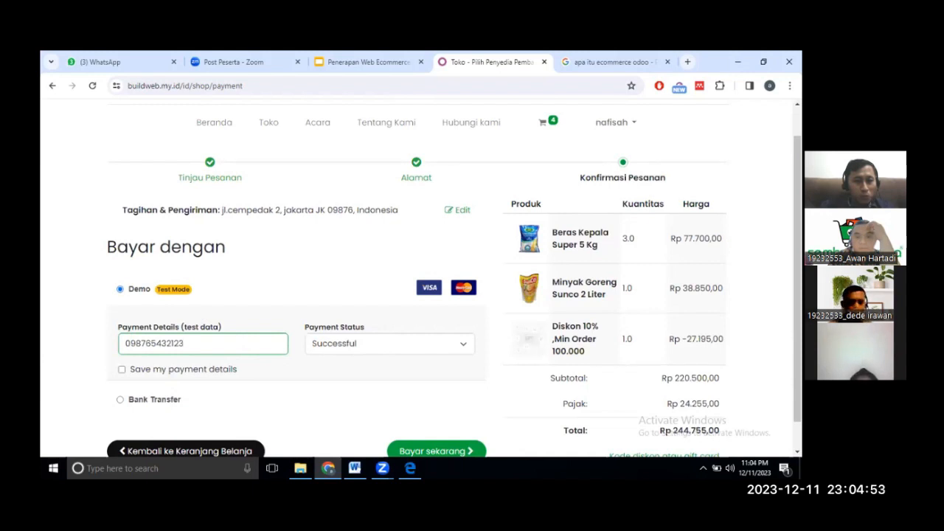
pyautogui.scroll(-1, 453, 280)
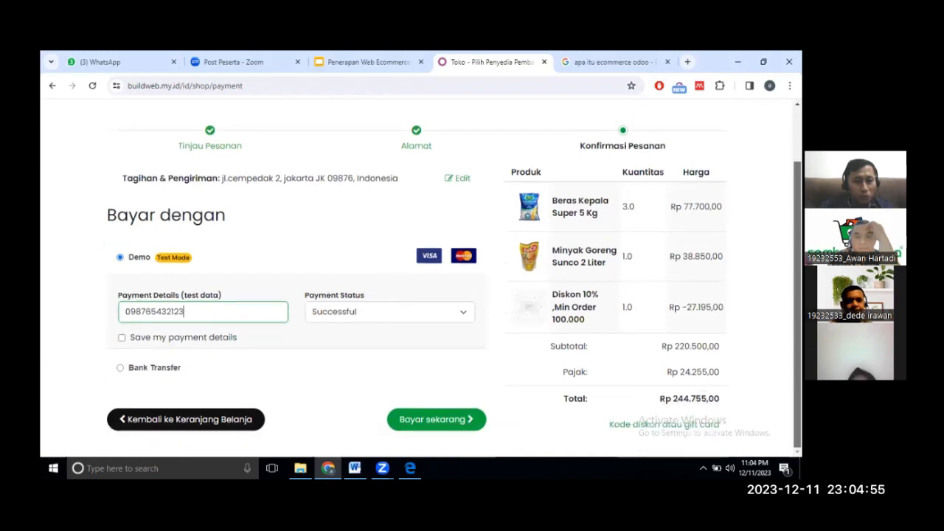
# Pay the Rp 244.755,00 order with Bayar sekarang to confirm S00035.
pyautogui.click(437, 420)
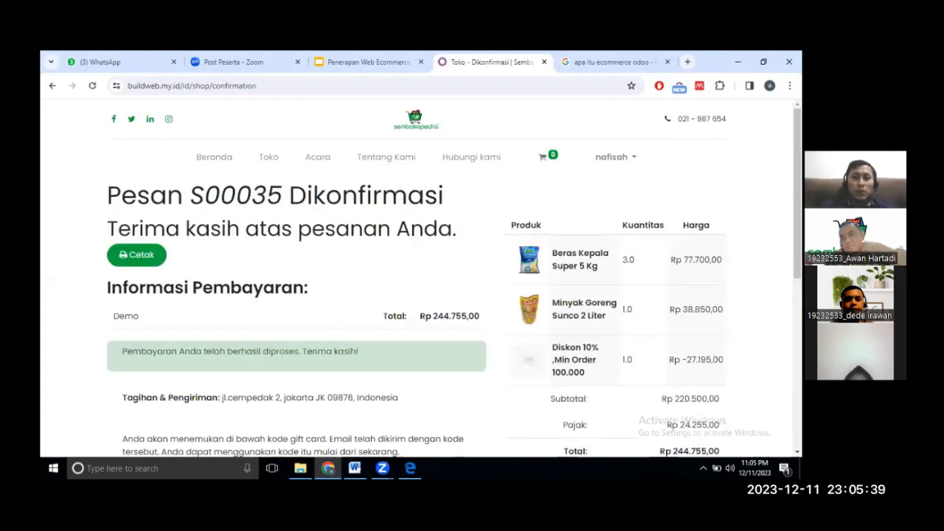
# View the printable Order S00035 PDF in a new tab, then return to the confirmation tab.
pyautogui.click(152, 261)
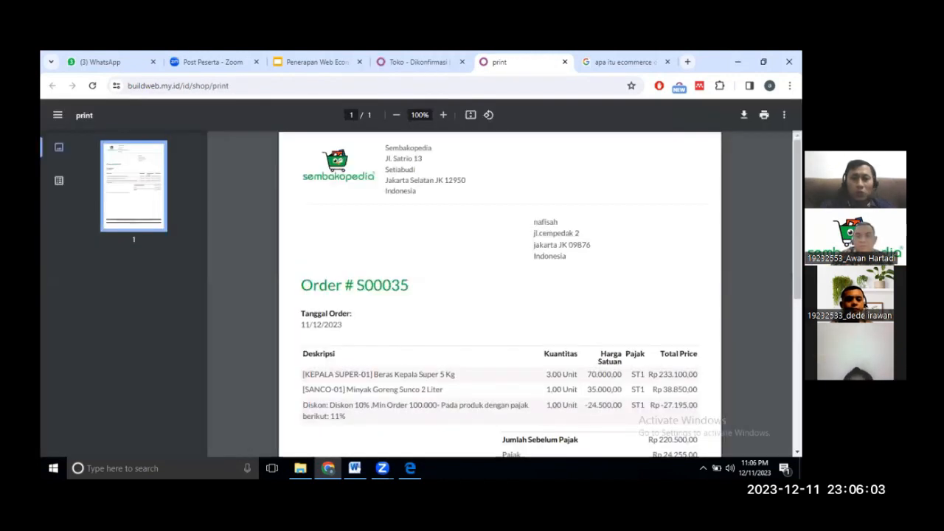
pyautogui.scroll(-2, 500, 295)
pyautogui.scroll(2, 500, 295)
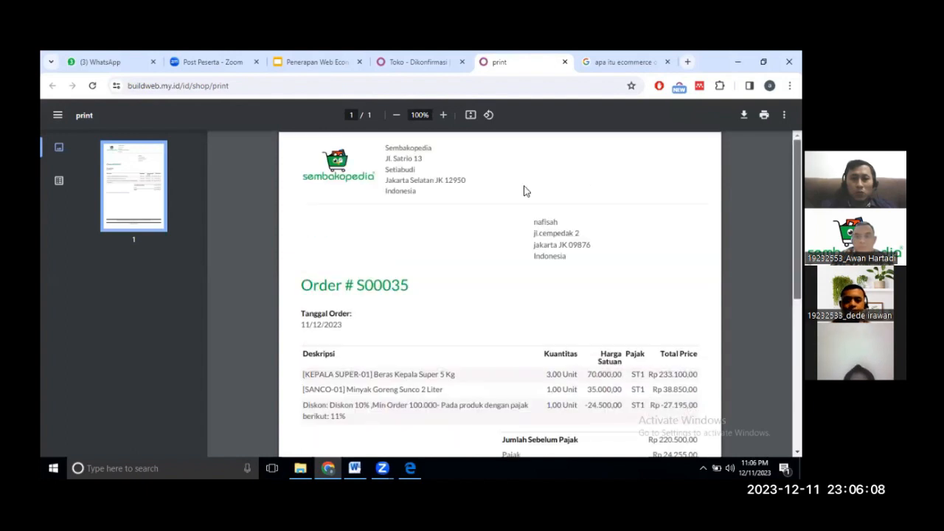
pyautogui.click(419, 63)
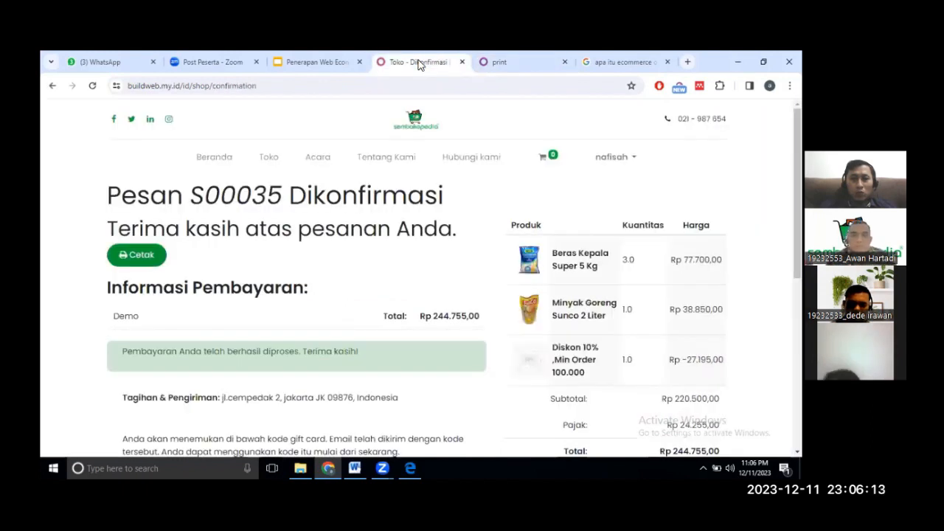
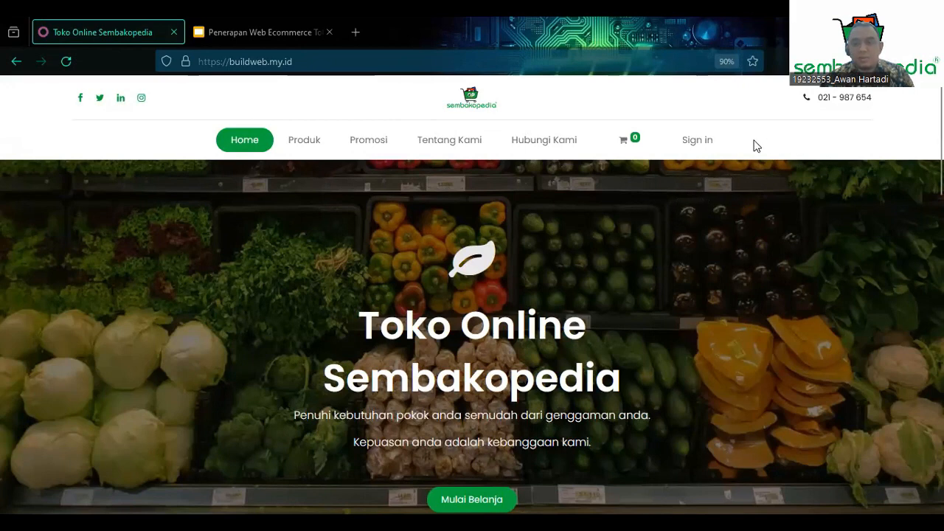
# Log in to the Sembakopedia back office with the saved inventory staff credentials.
pyautogui.click(694, 144)
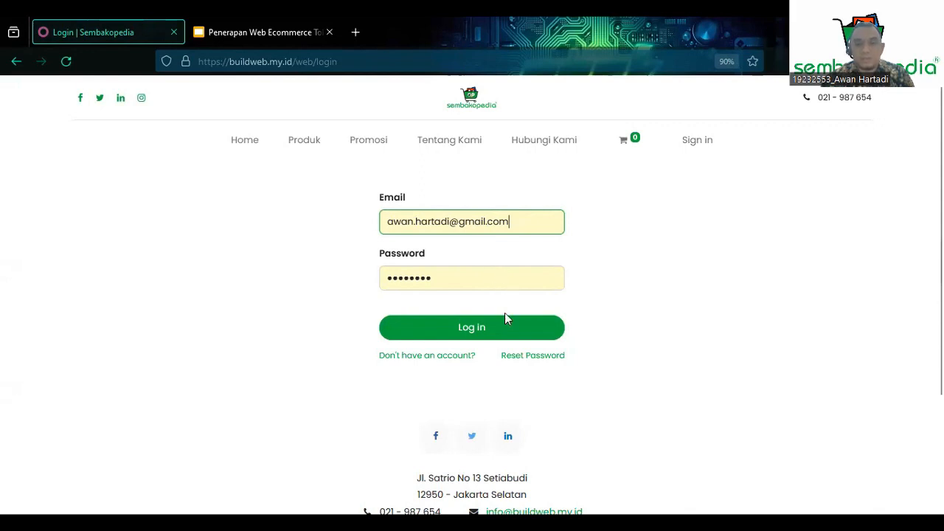
pyautogui.click(485, 329)
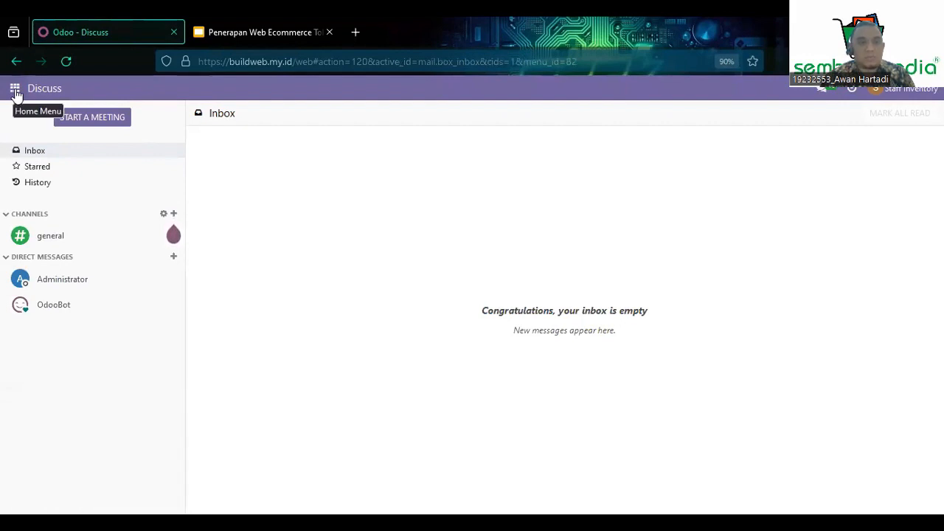
# Open the Inventory app from the Home Menu app list.
pyautogui.click(15, 95)
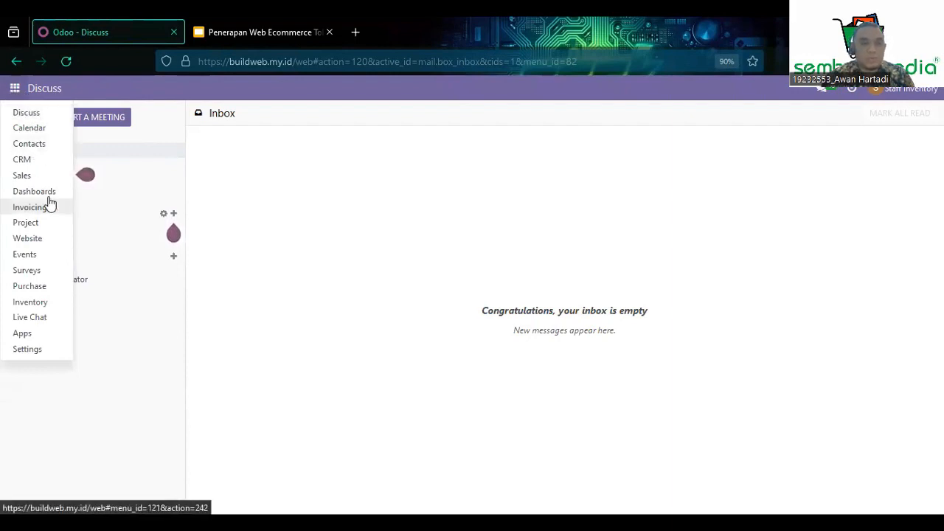
pyautogui.click(41, 303)
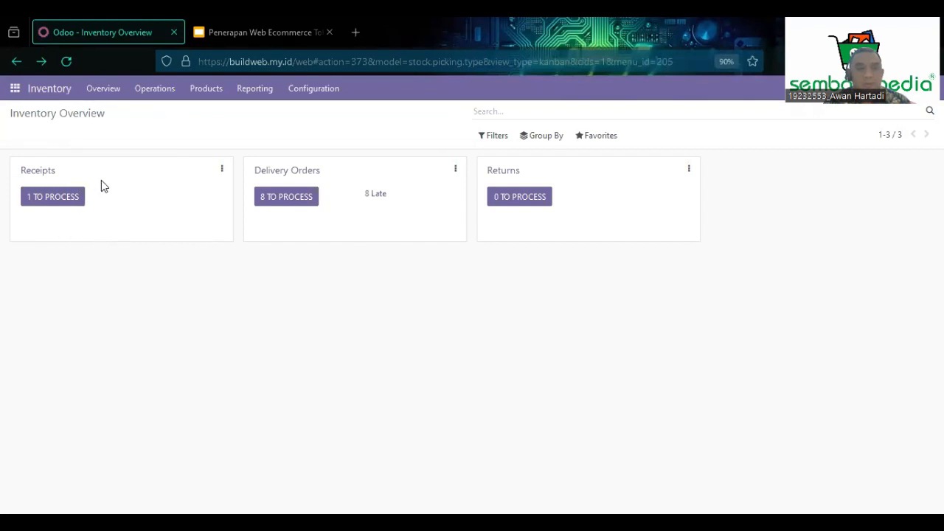
# From the receipts to process, open ready receipt WH/IN/00029 for 120 ABC Sambel Asli 600 ML.
pyautogui.click(65, 200)
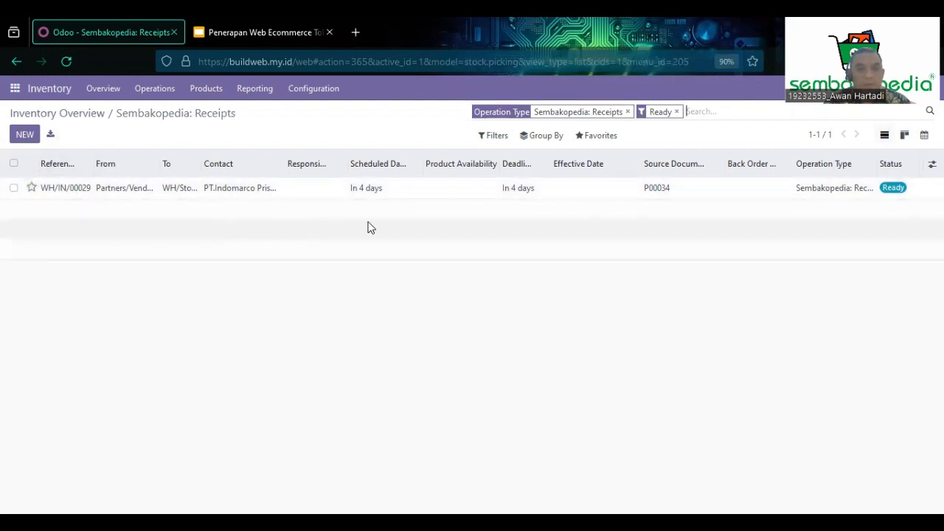
pyautogui.click(64, 194)
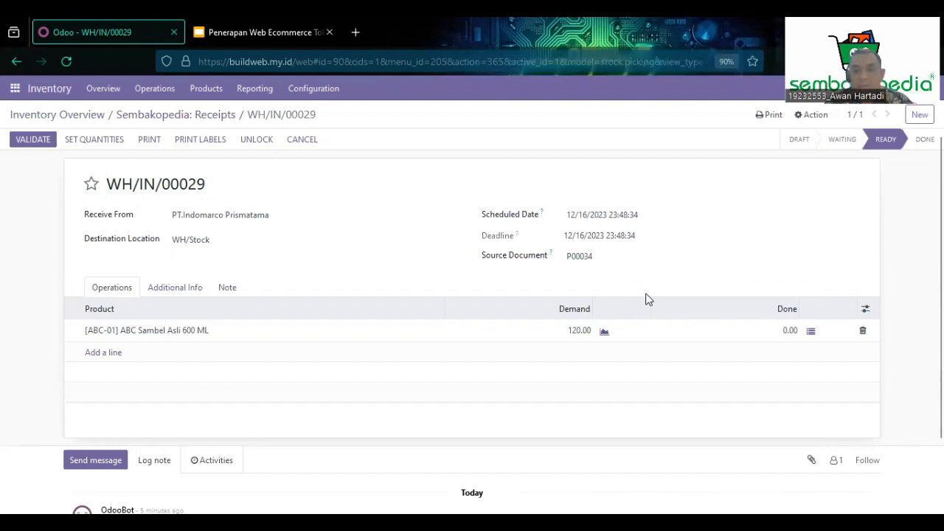
# Mark 120.00 ABC Sambel Asli 600 ML as done and validate WH/IN/00029.
pyautogui.click(95, 140)
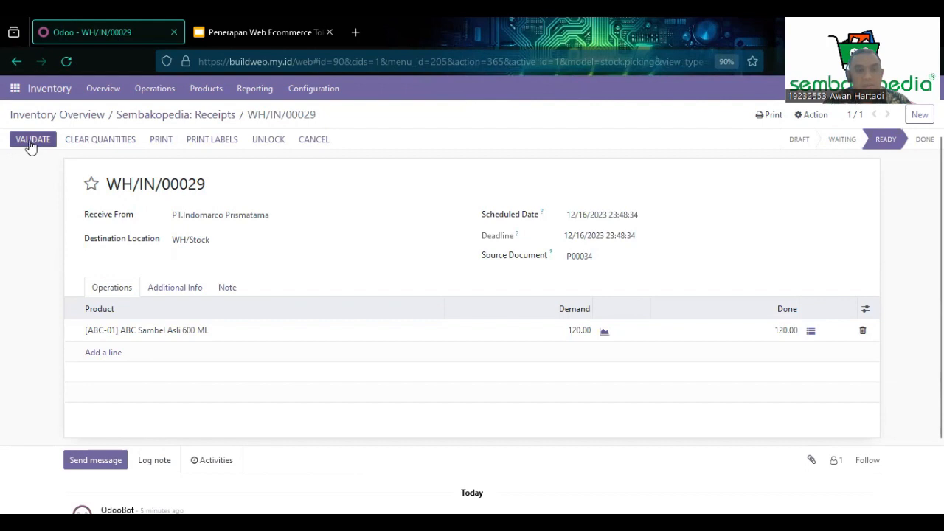
pyautogui.click(31, 141)
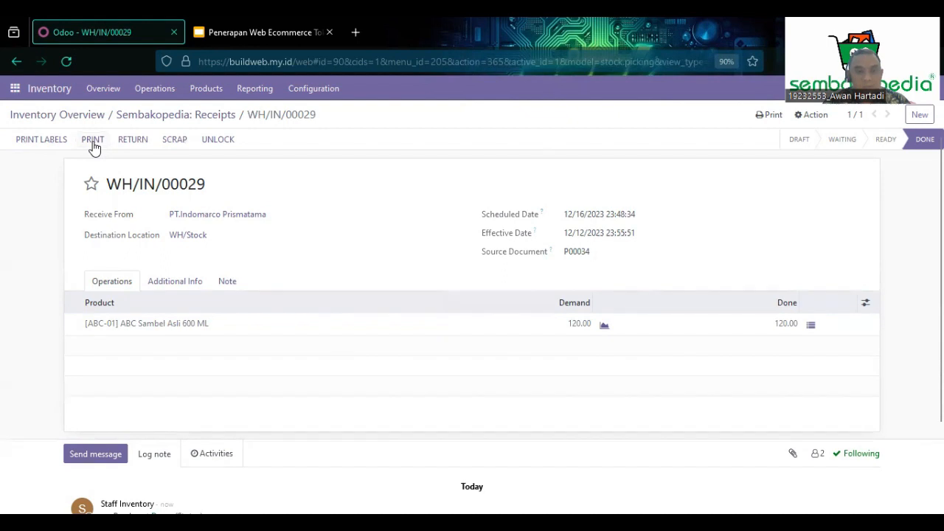
# Print the WH/IN/00029 delivery slip and review the PDF showing 120.00 units.
pyautogui.click(93, 140)
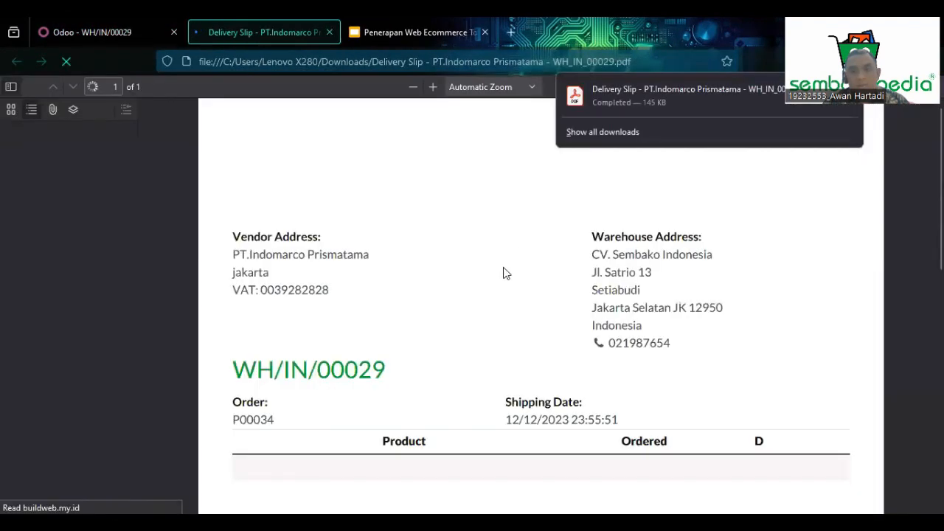
pyautogui.click(898, 135)
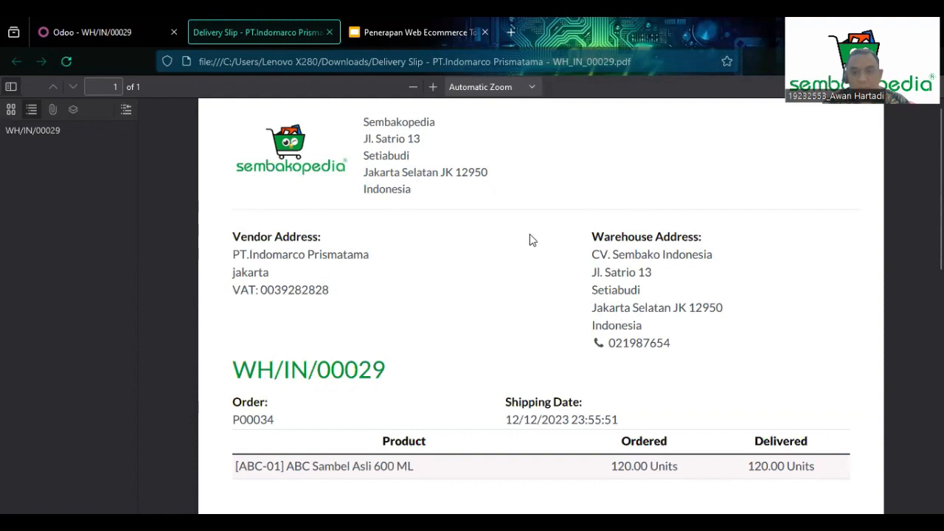
pyautogui.scroll(-2, 535, 243)
pyautogui.scroll(2, 593, 306)
pyautogui.scroll(-2, 301, 264)
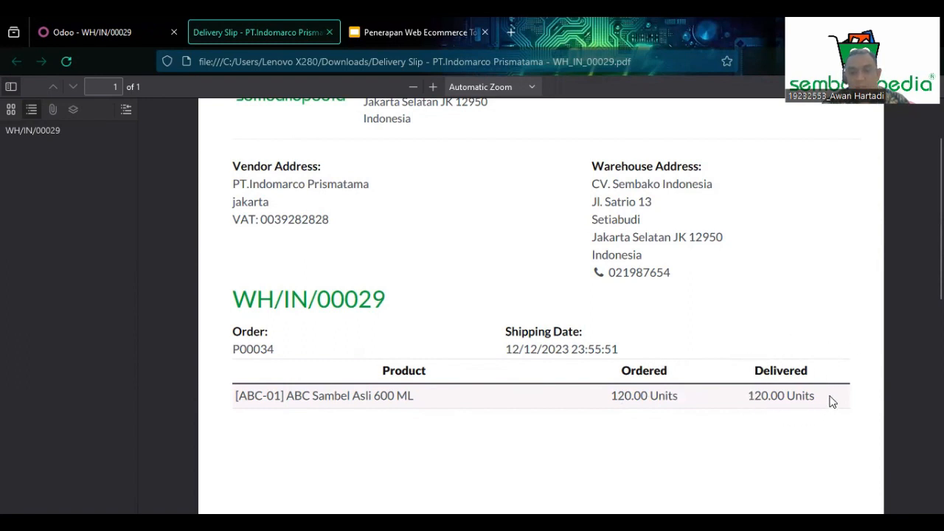
pyautogui.scroll(2, 733, 343)
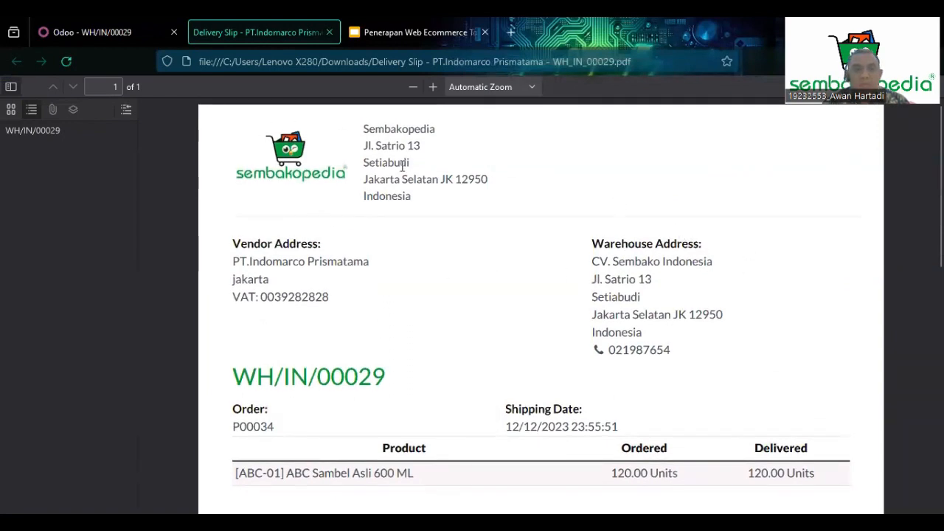
# Back in Odoo, open the Stock report showing ABC Sambel Asli at 220.00 on hand.
pyautogui.click(128, 16)
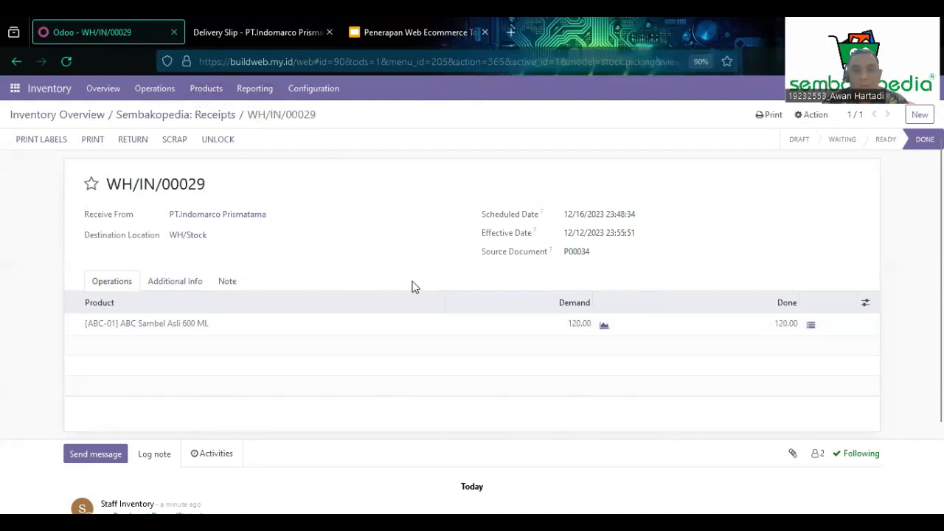
pyautogui.scroll(-2, 529, 271)
pyautogui.scroll(3, 236, 188)
pyautogui.click(255, 89)
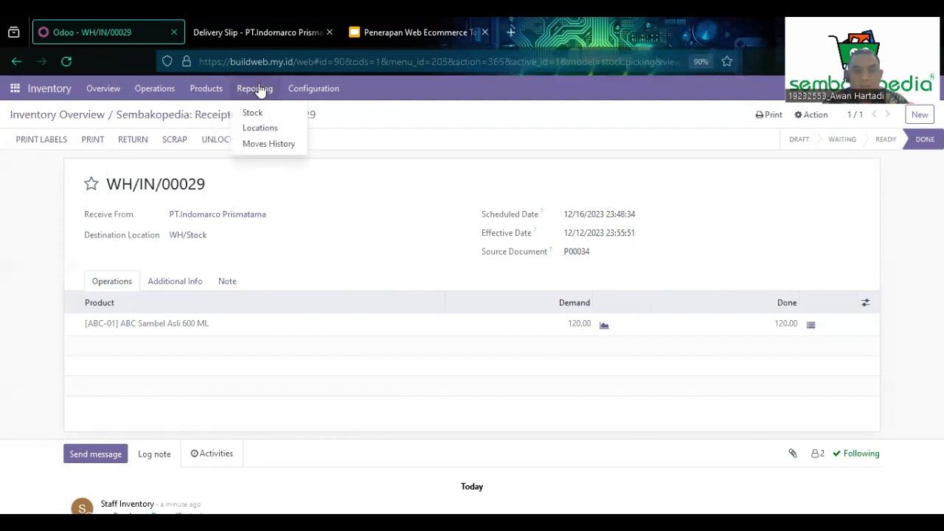
pyautogui.click(262, 115)
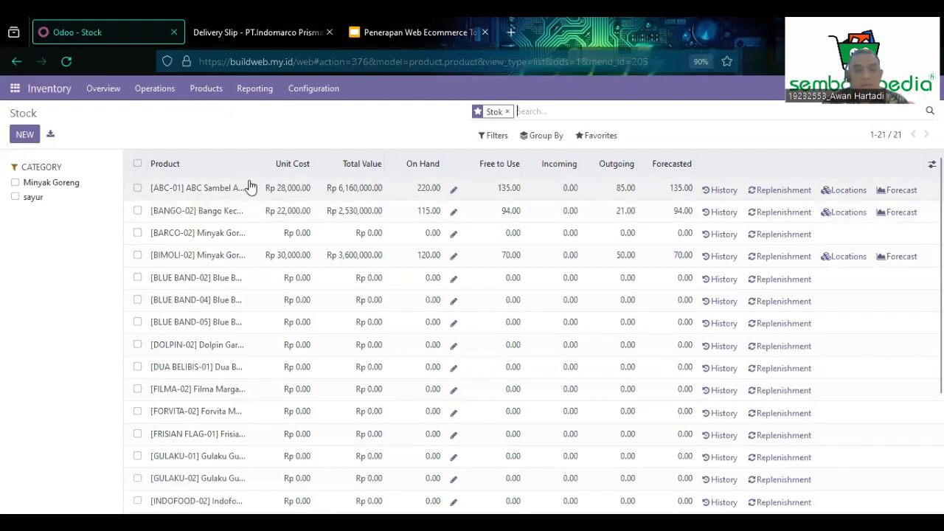
# Widen the Product column, then return to the Inventory Overview dashboard.
pyautogui.moveTo(246, 171); pyautogui.dragTo(316, 178)
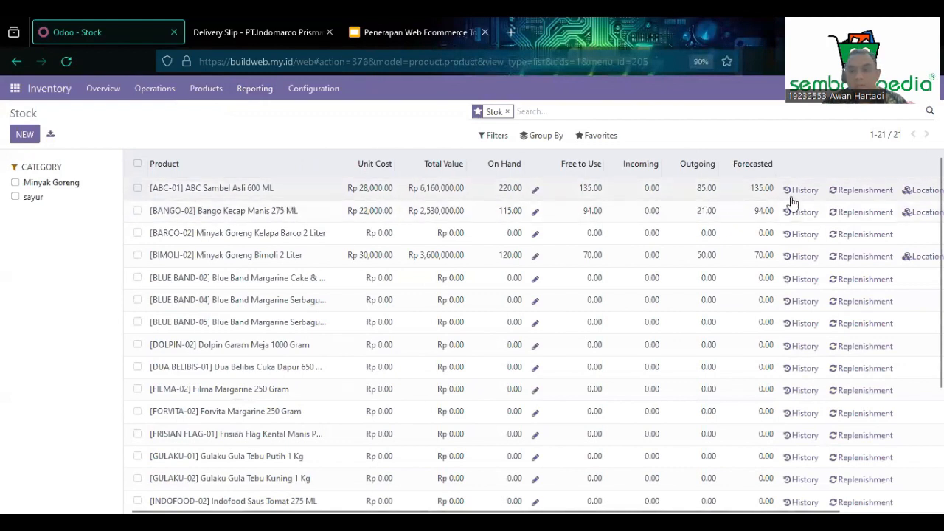
pyautogui.click(104, 89)
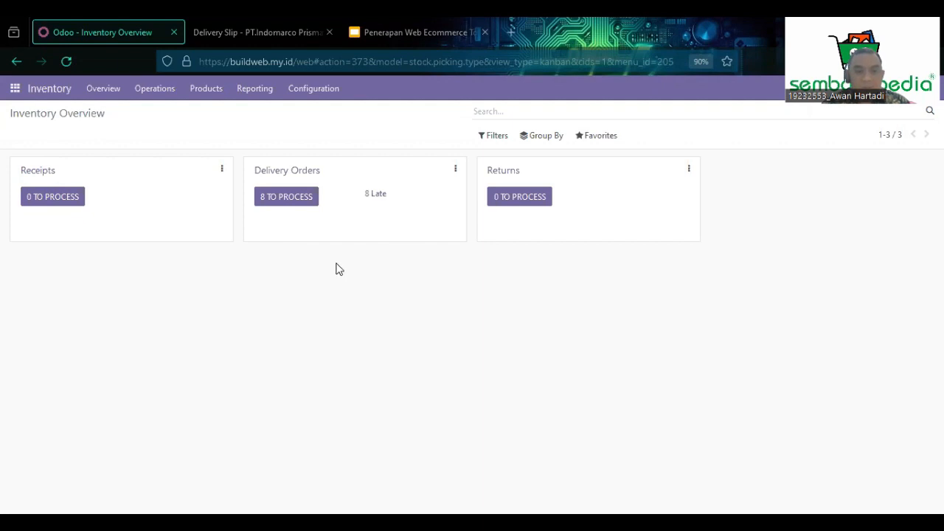
# Open delivery order WH/OUT/00032 from the 8 delivery orders to process.
pyautogui.click(298, 204)
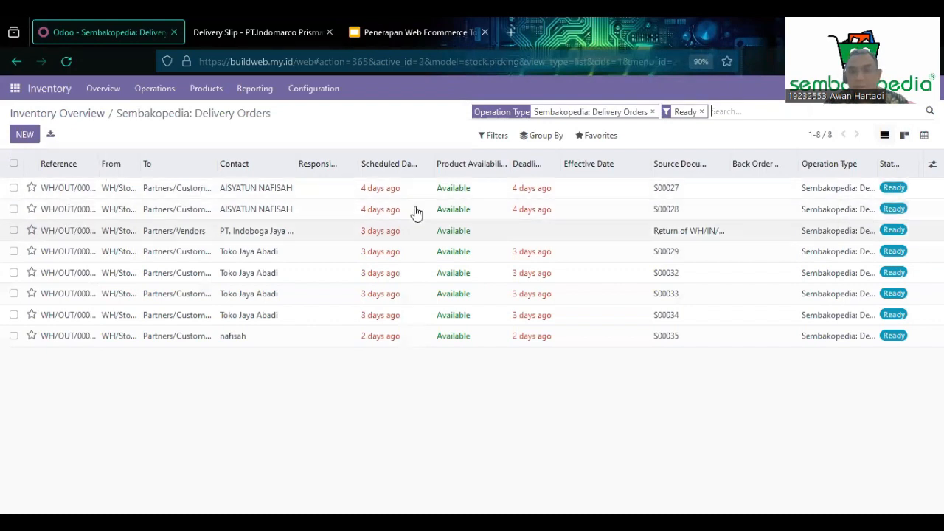
pyautogui.click(77, 194)
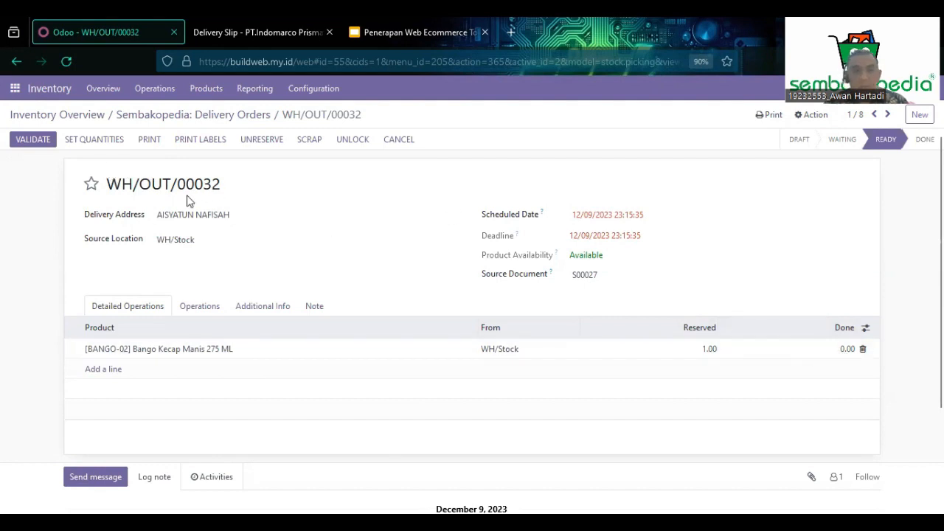
# Mark 1.00 Bango Kecap Manis 275 ML as done, validate WH/OUT/00032, and print its delivery slip.
pyautogui.click(100, 146)
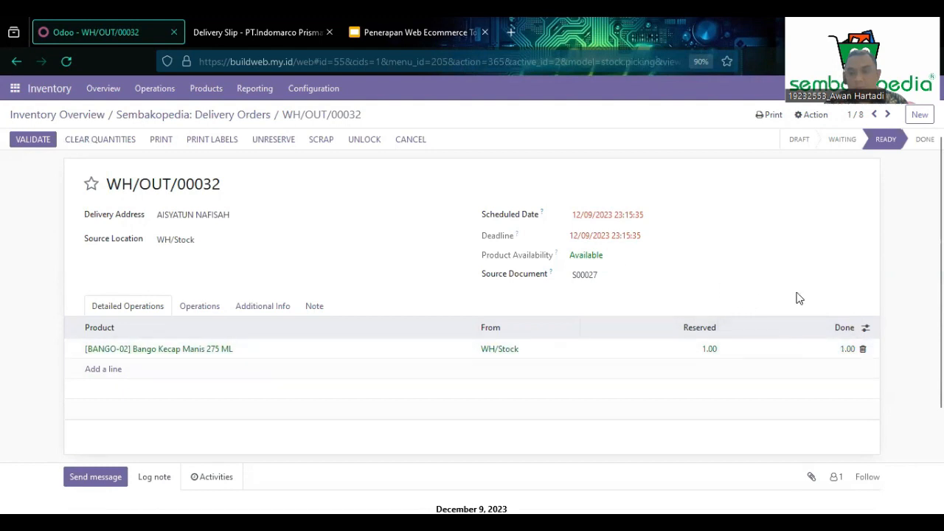
pyautogui.click(32, 144)
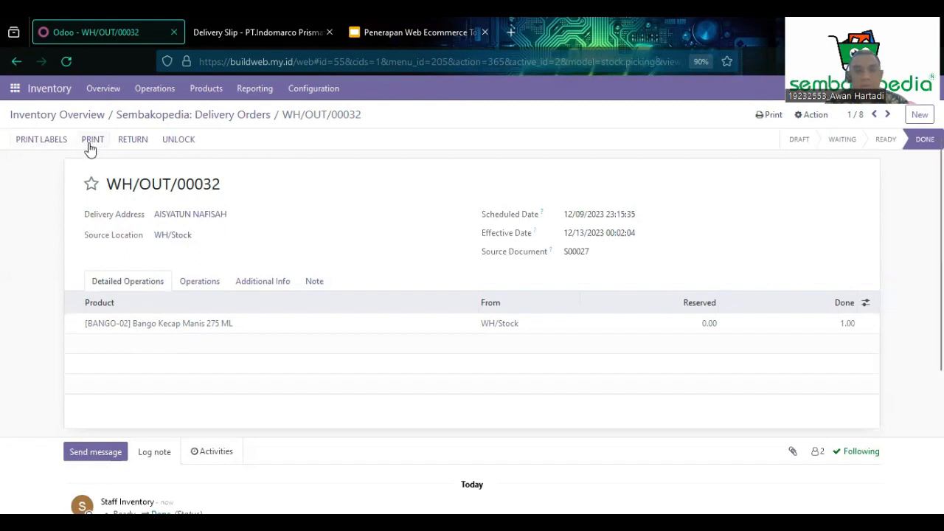
pyautogui.click(93, 145)
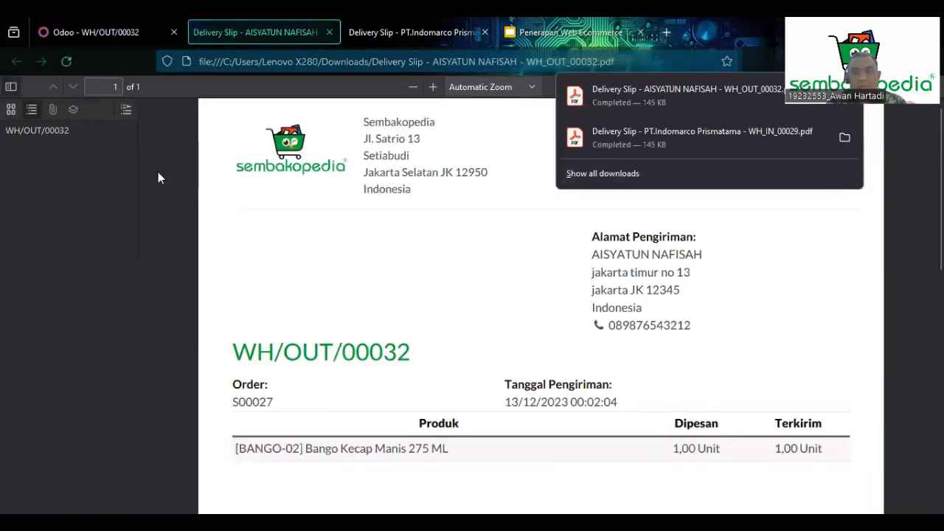
# Review the WH/OUT/00032 delivery slip PDF, then advance the slideshow to the Kesimpulan slide.
pyautogui.click(158, 172)
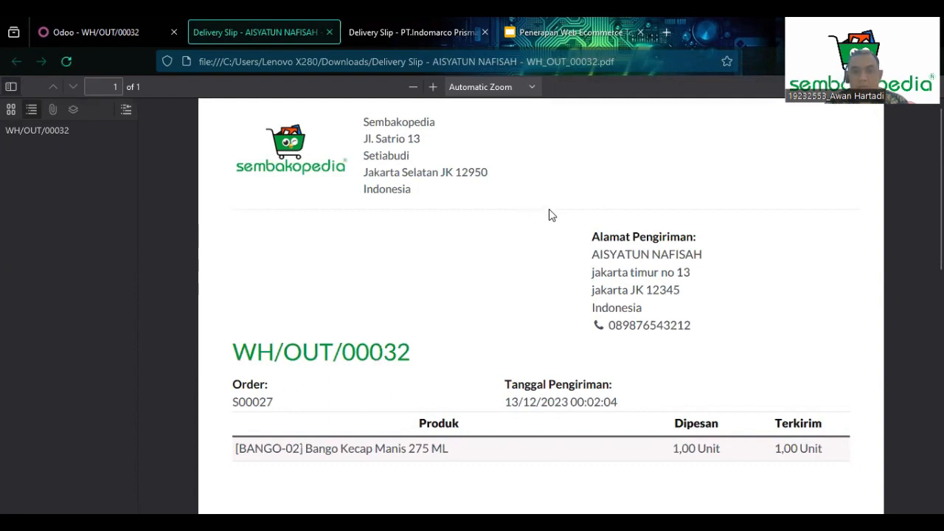
pyautogui.scroll(-2, 550, 214)
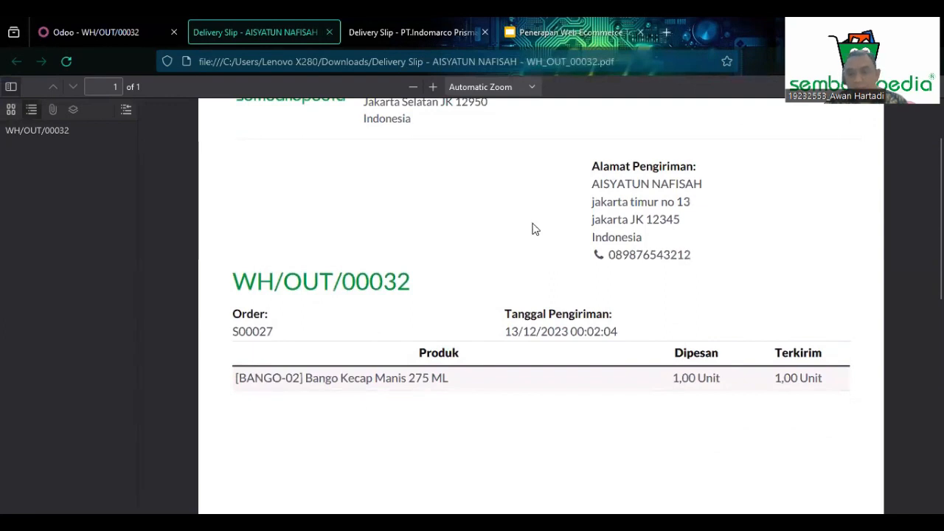
pyautogui.scroll(2, 484, 299)
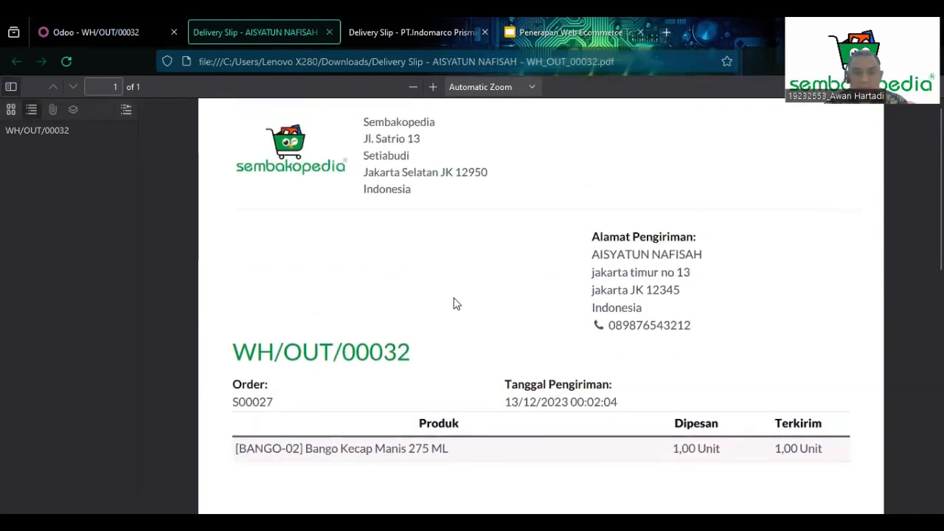
pyautogui.scroll(-4, 579, 327)
pyautogui.scroll(4, 581, 328)
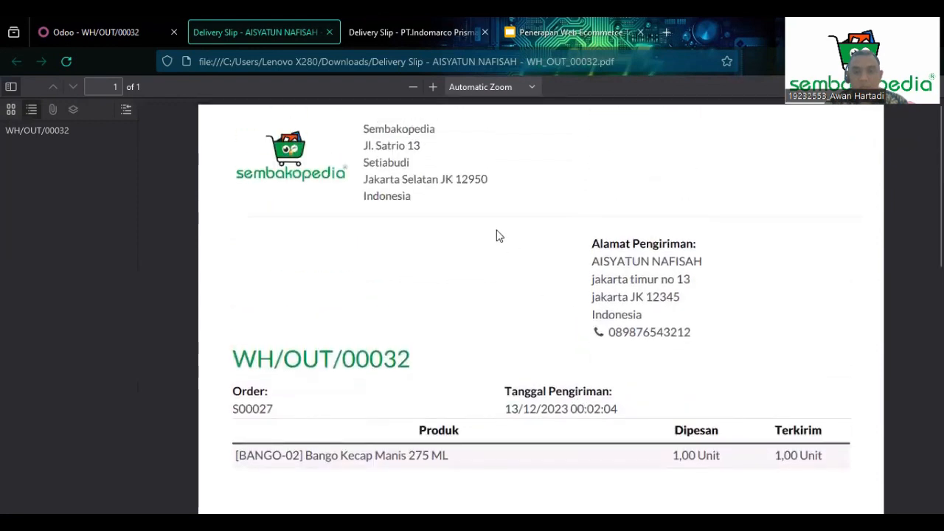
pyautogui.click(131, 32)
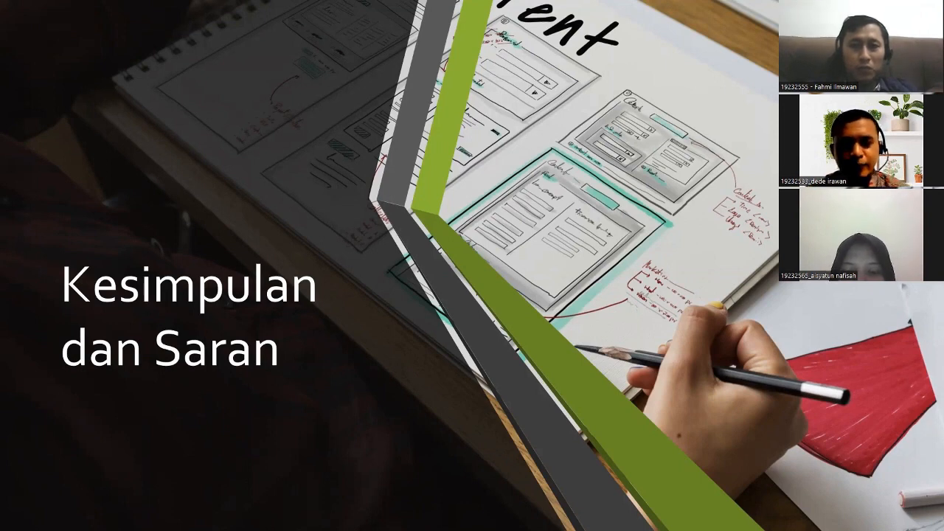
pyautogui.press('Right')
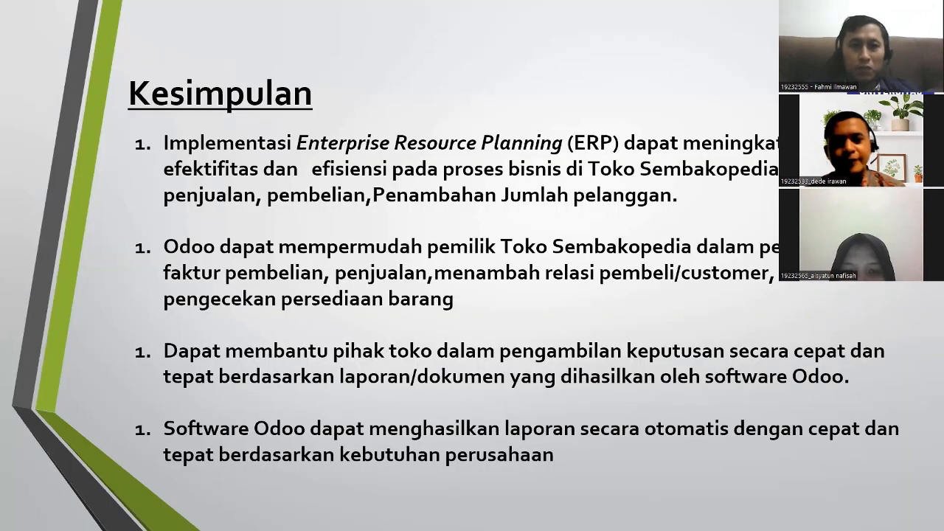